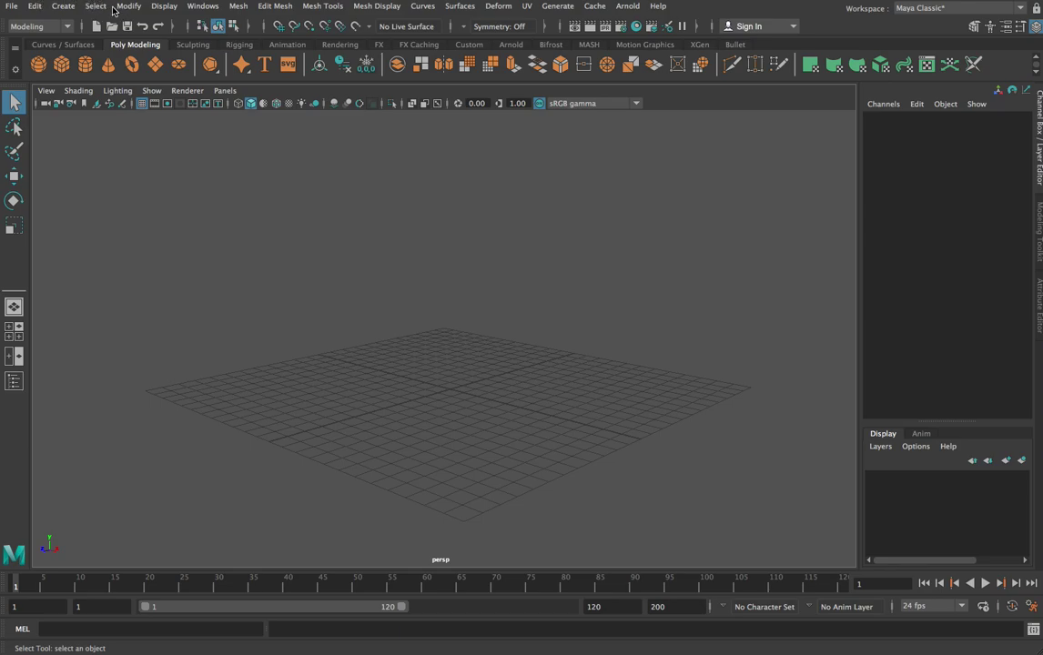
- Filter the Plug-in Manager for "bullet", examine the Loaded and Auto load settings of bullet.bundle, and close the manager
left_click(204, 7)
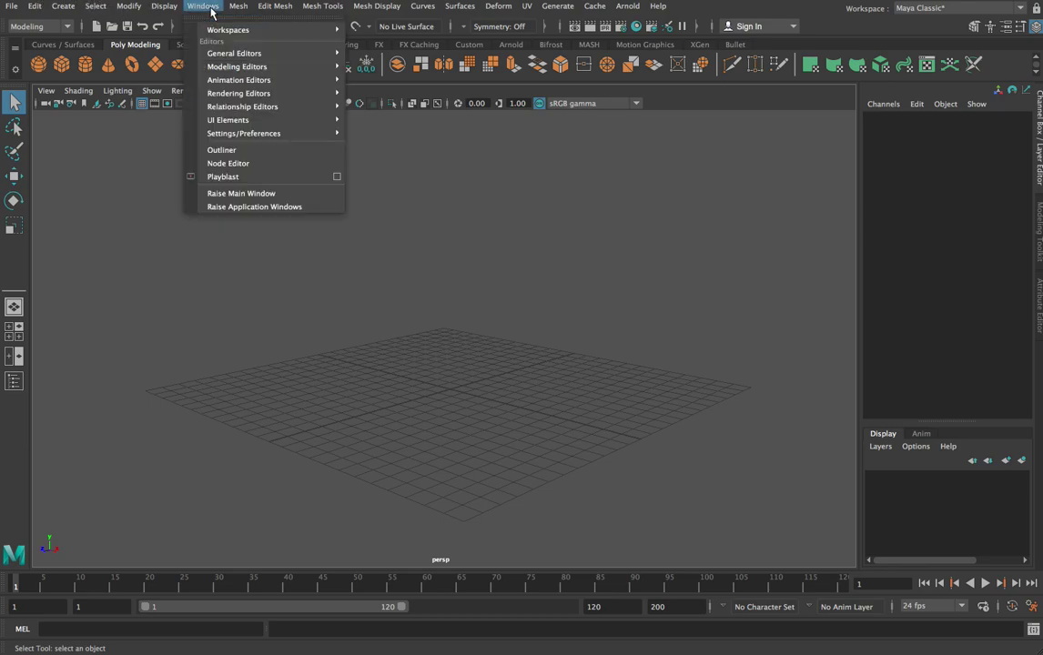
mouse_move(305, 133)
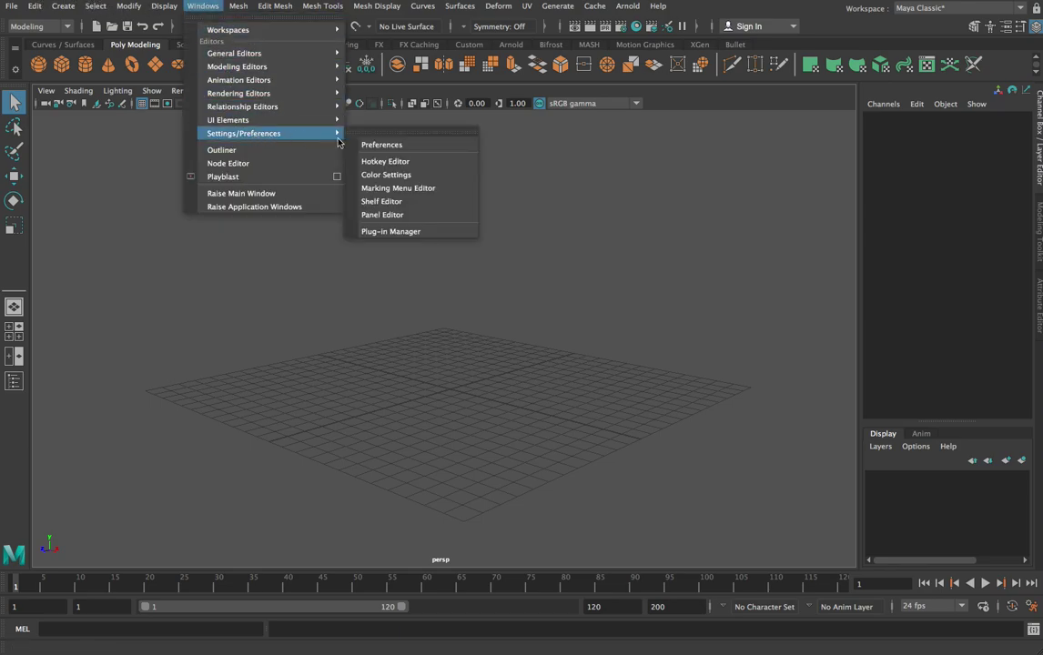
left_click(444, 234)
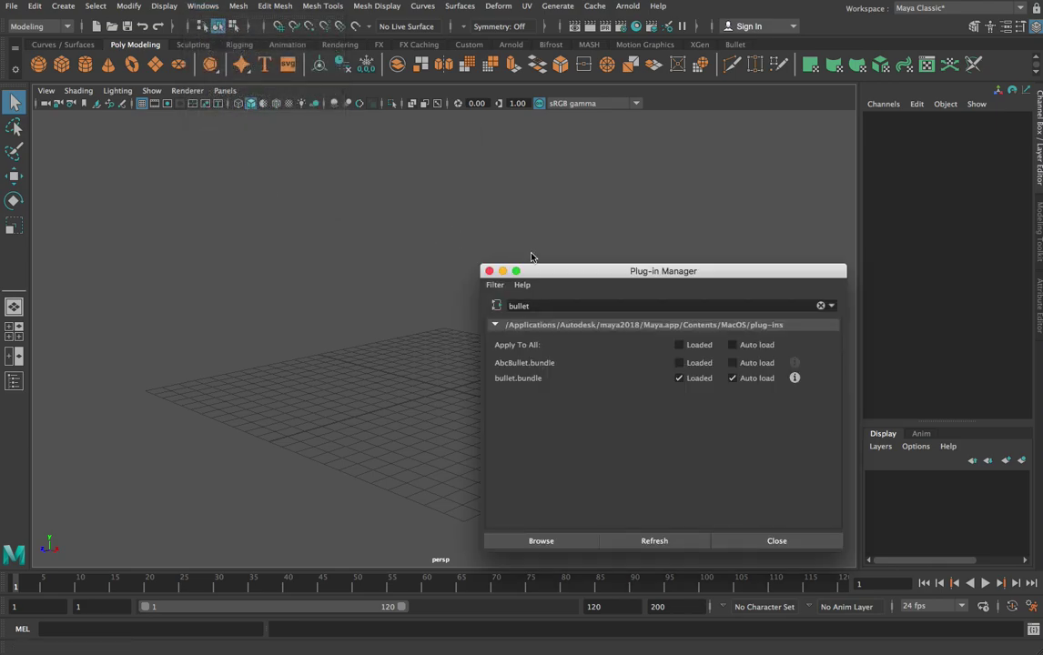
double_click(434, 238)
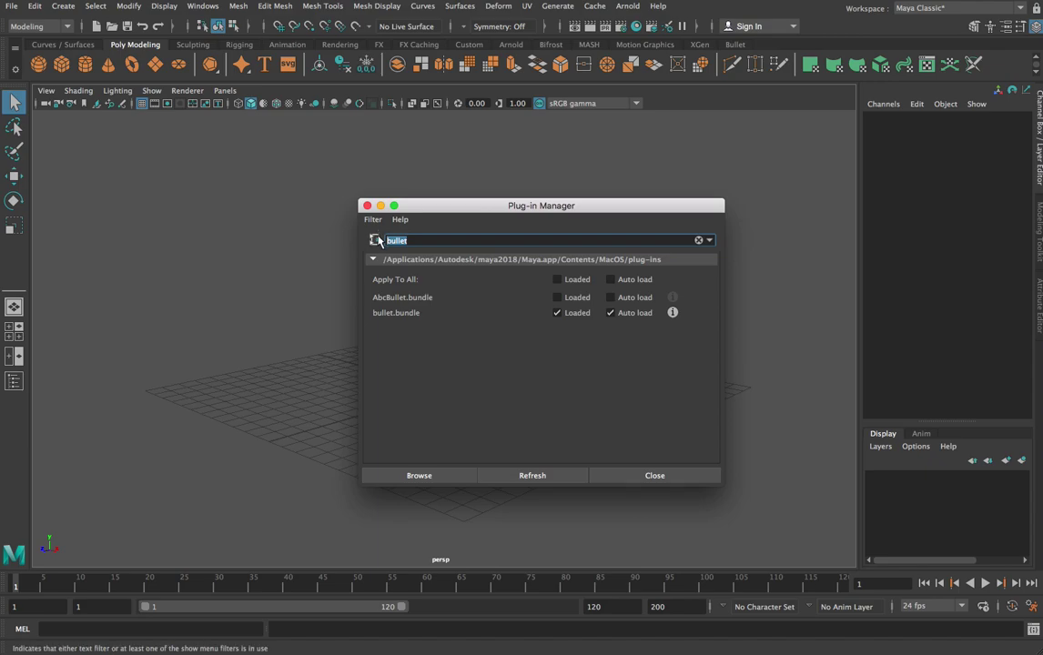
key("BackSpace")
mouse_move(722, 275)
left_mouse_down()
mouse_move(719, 337)
mouse_move(717, 268)
left_mouse_up()
type("bullet")
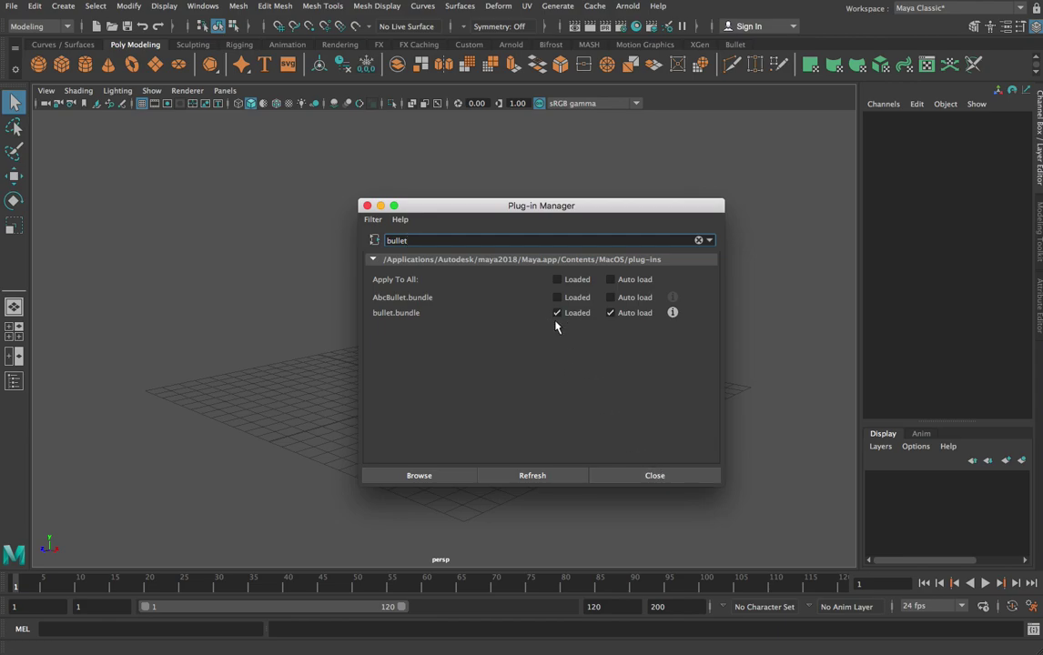
left_click(682, 474)
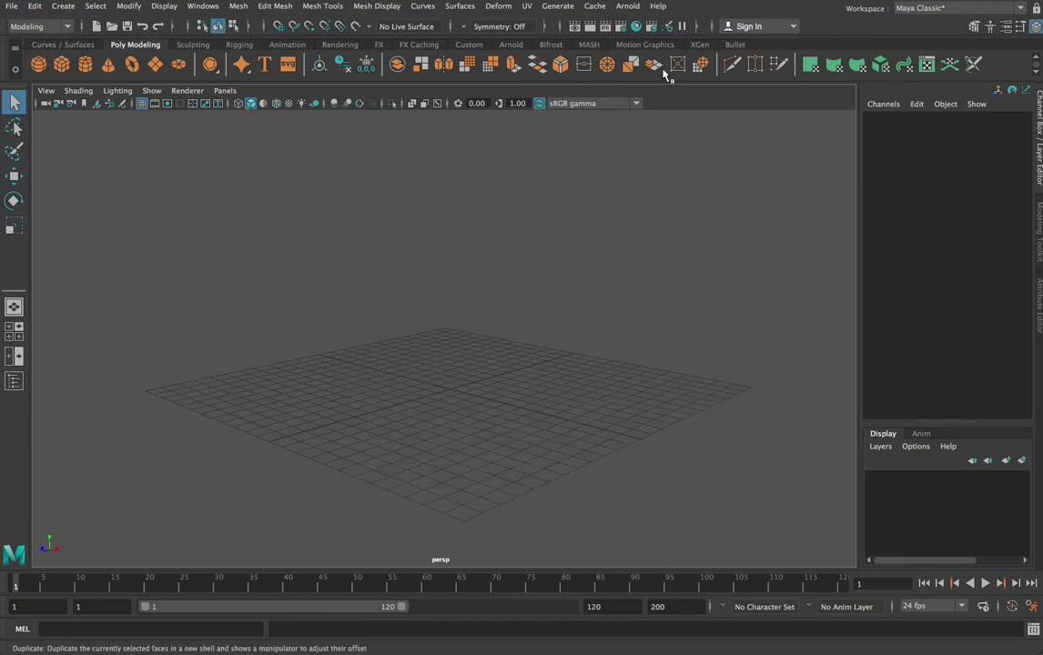
- Display the Bullet shelf, switch the menu set to FX, and look over the available Bullet commands
left_click(735, 45)
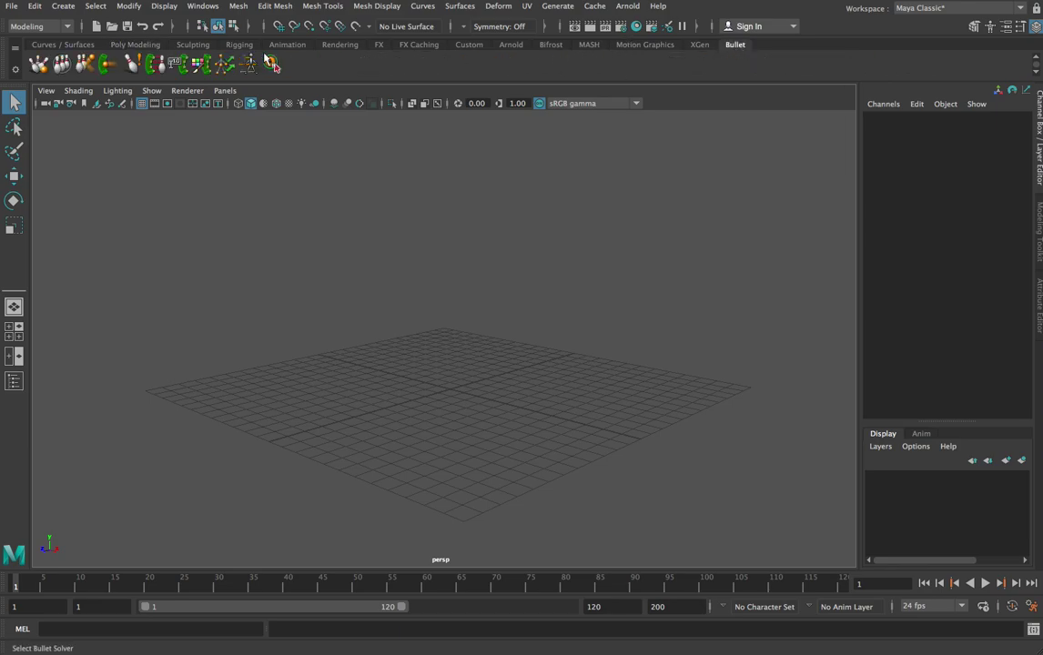
left_click(62, 27)
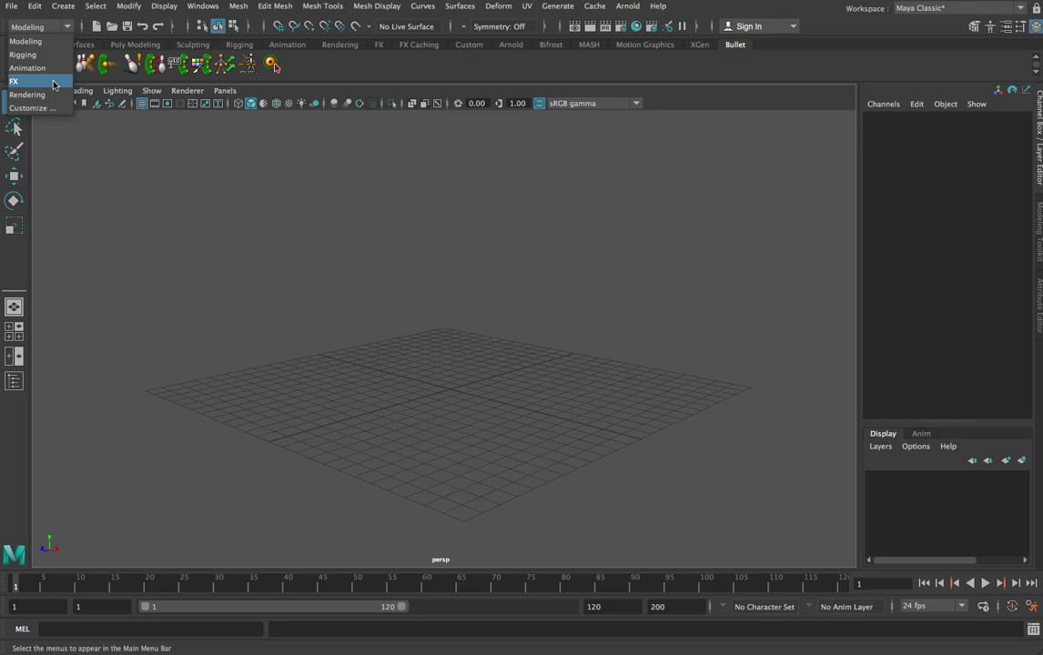
left_click(49, 81)
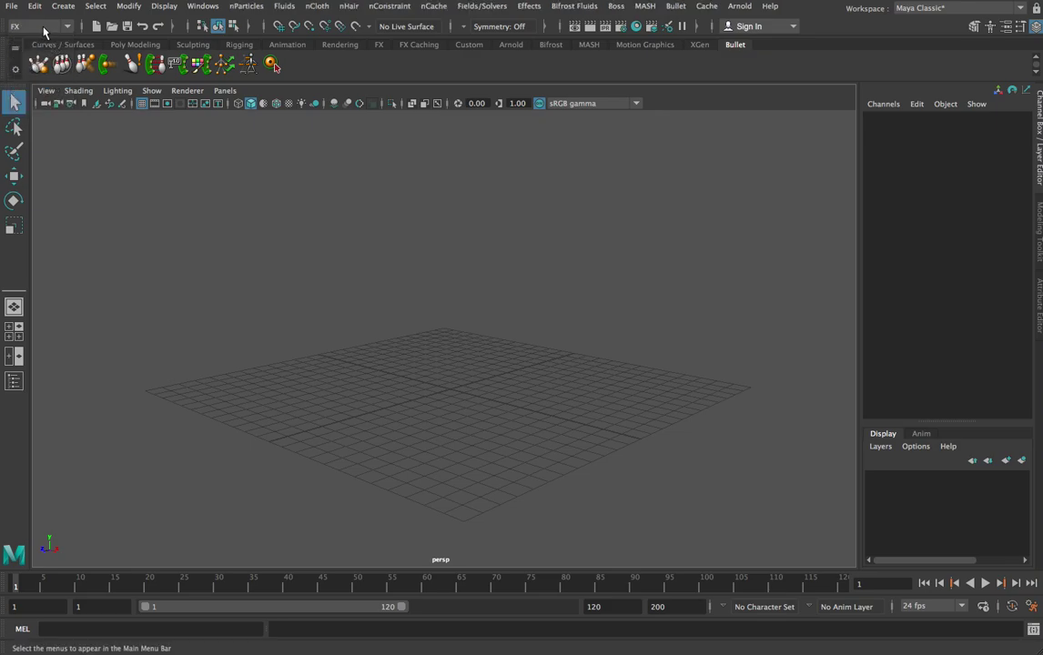
left_click(674, 6)
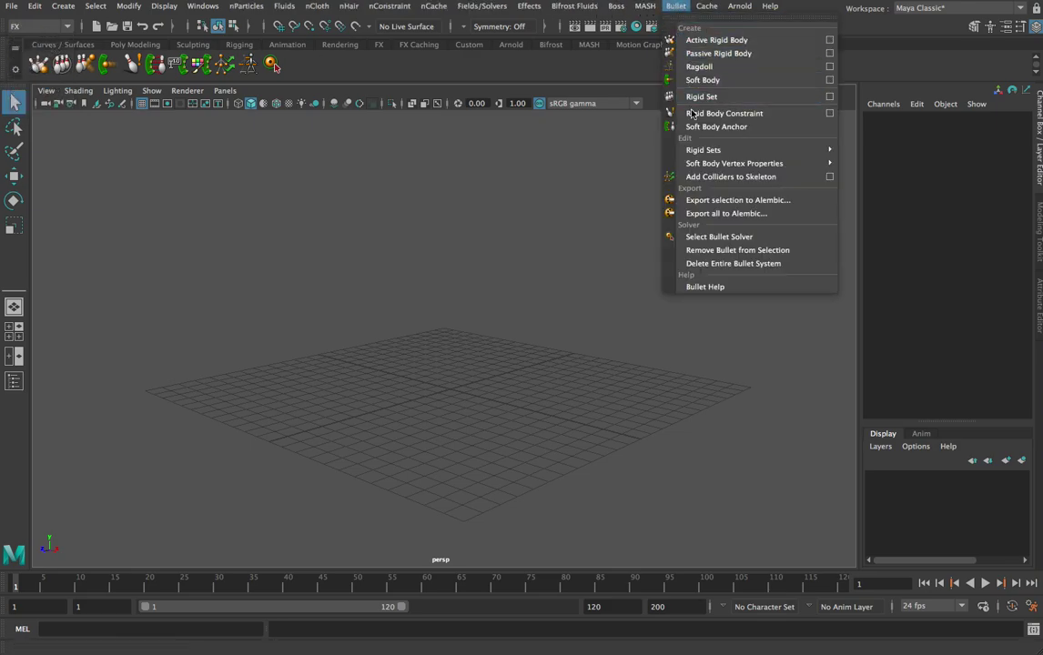
left_click(678, 8)
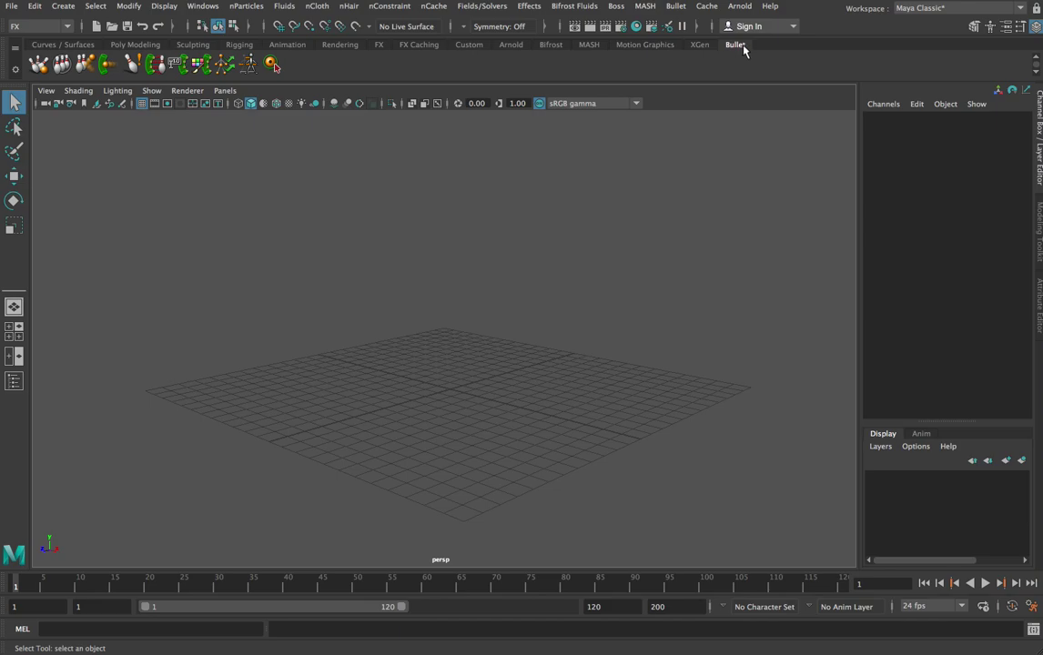
- Reopen the Plug-in Manager to review the load settings of bullet.bundle, and close it again
left_click(202, 6)
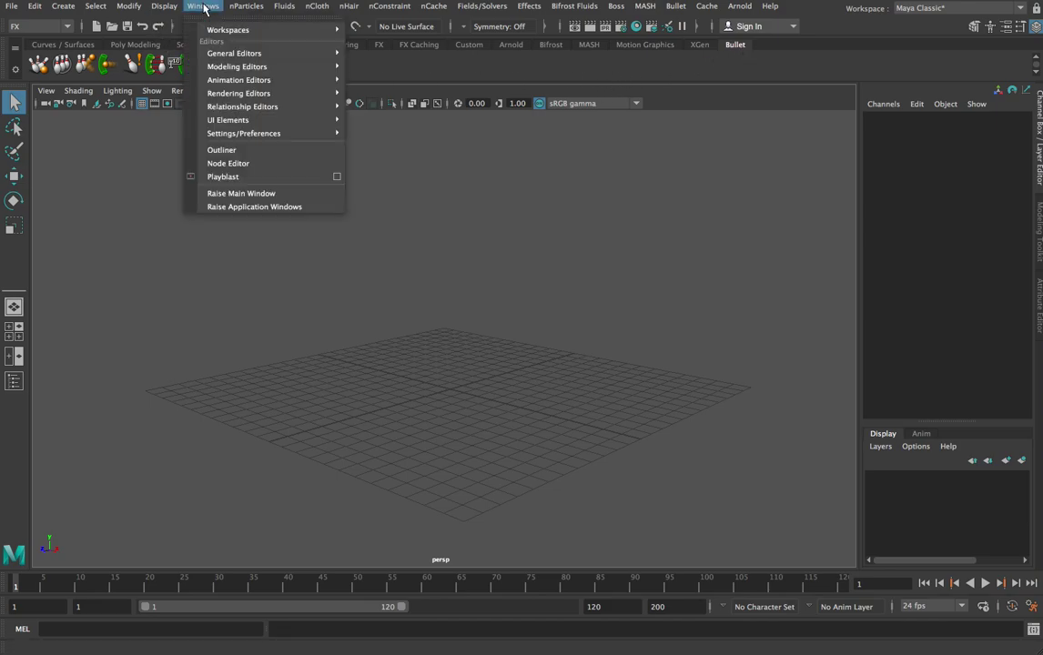
mouse_move(250, 133)
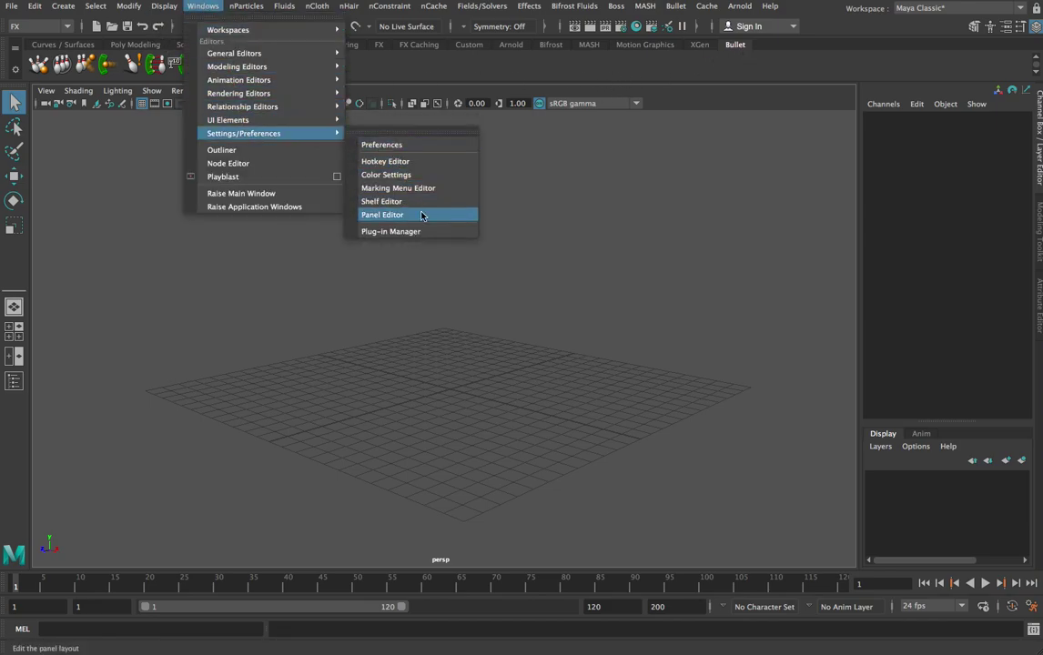
left_click(434, 234)
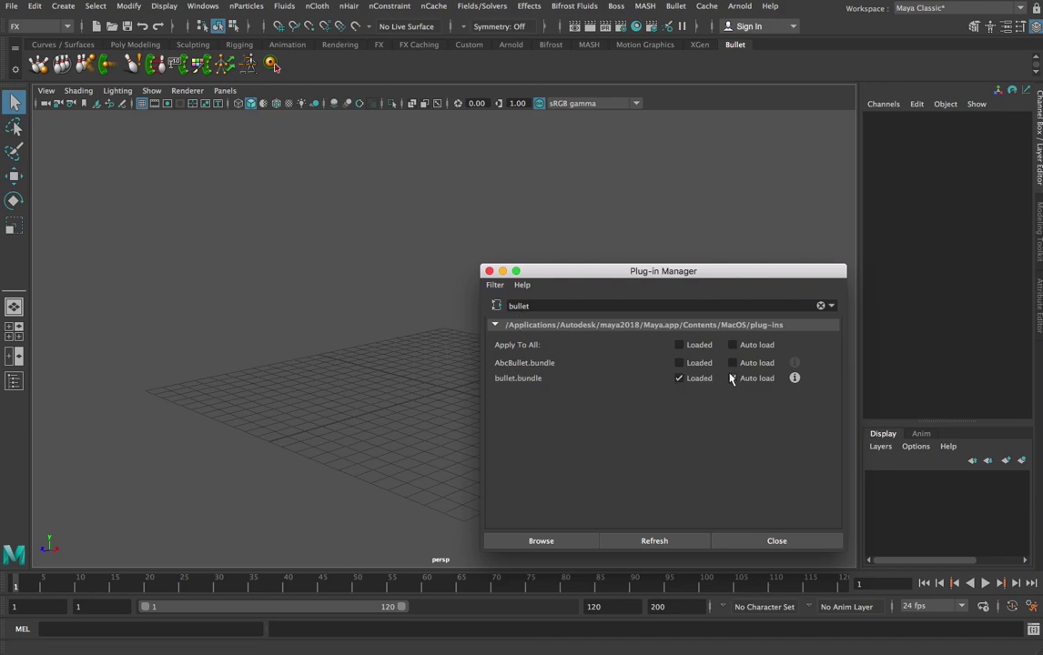
left_click(778, 541)
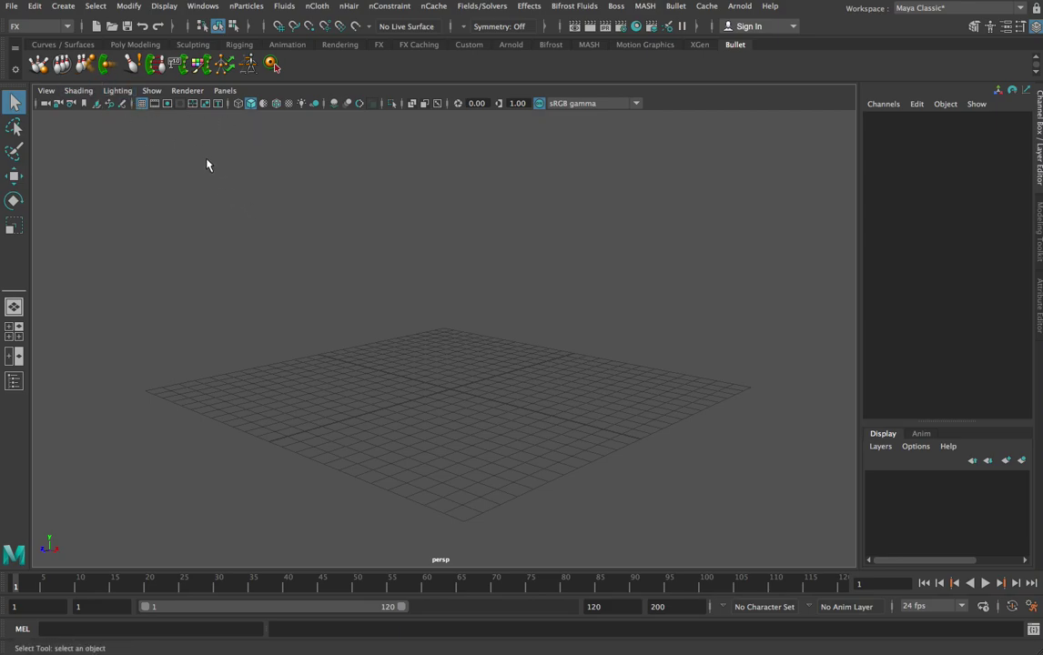
- Create a polygon plane on the grid with its Subdivisions Width and Subdivisions Height set to 1
left_click(146, 45)
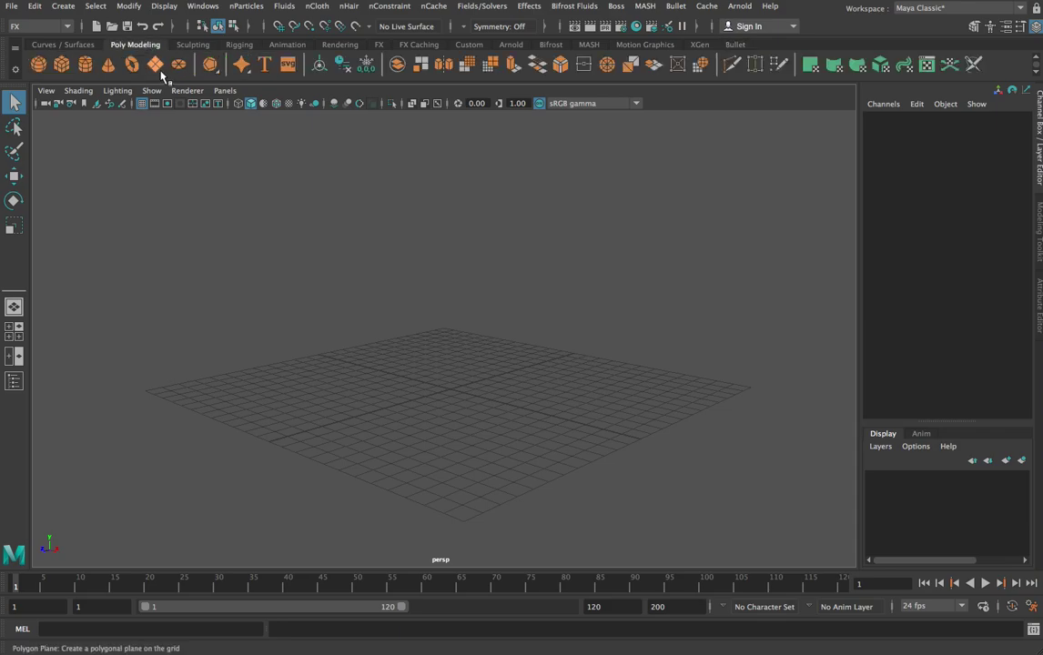
left_click(156, 68)
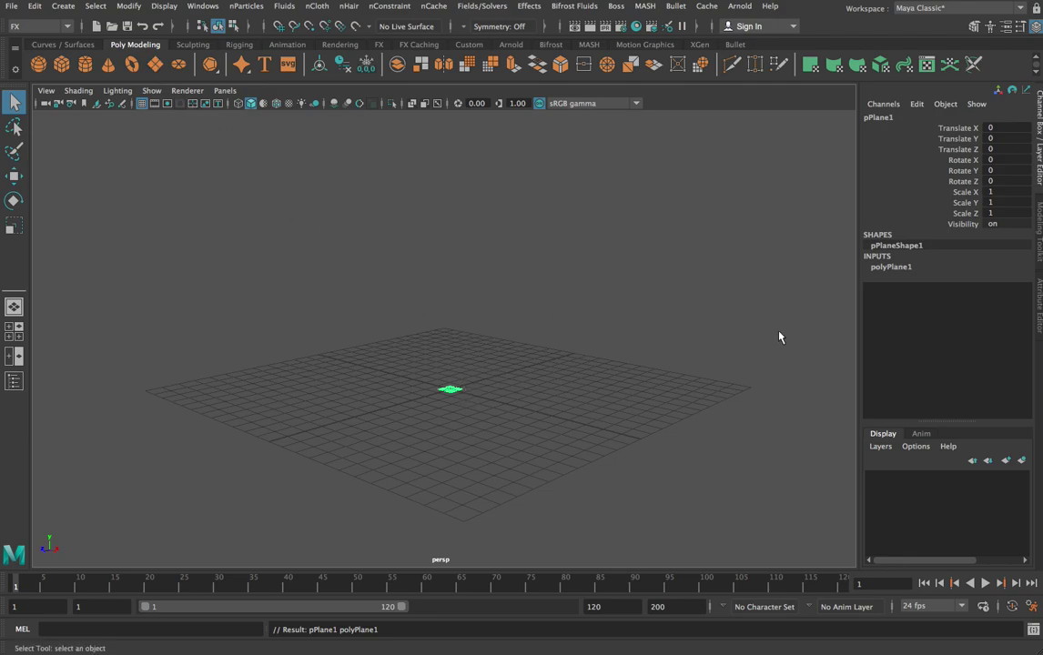
left_click(901, 267)
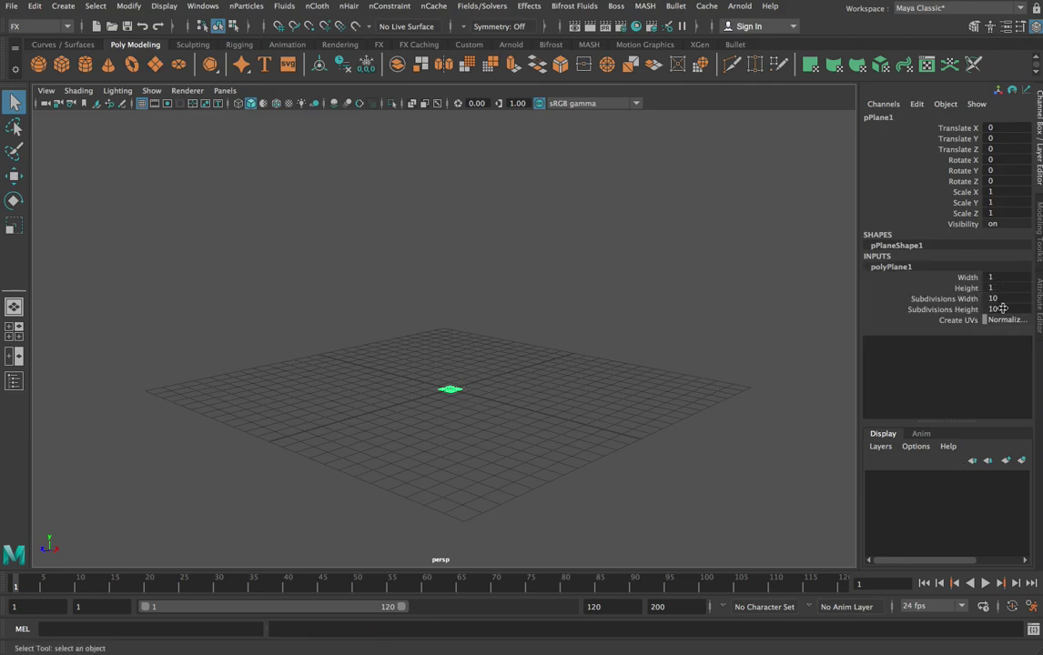
double_click(997, 299)
type("1")
key("Tab")
type("1")
key("Tab")
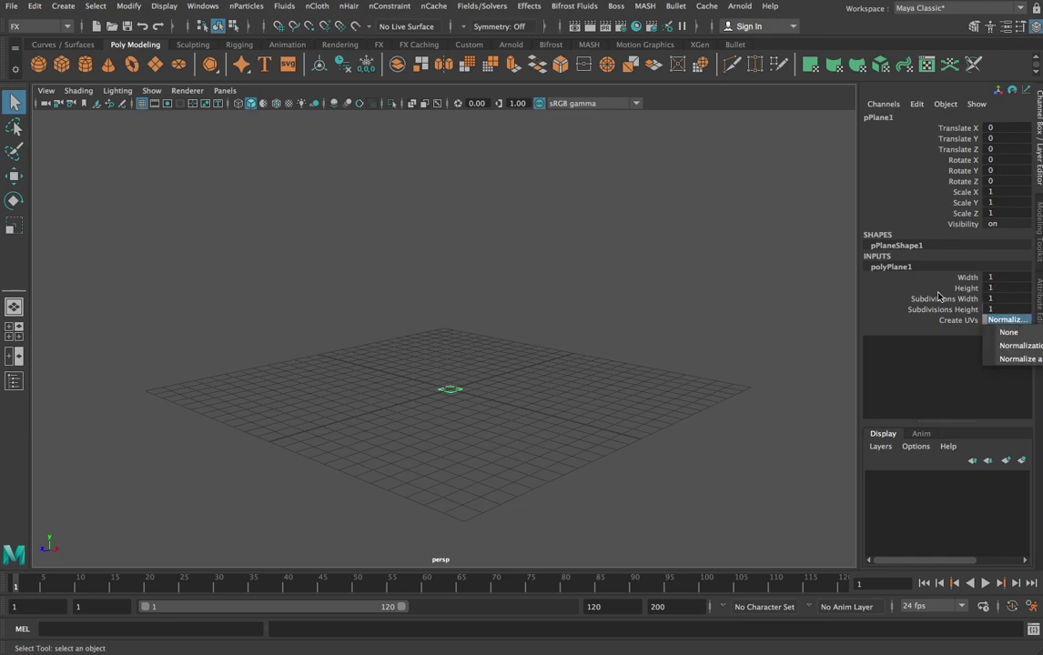
- Set the polygon plane's width and height to 20 each, and deselect the plane
left_click(996, 277)
double_click(997, 278)
type("20")
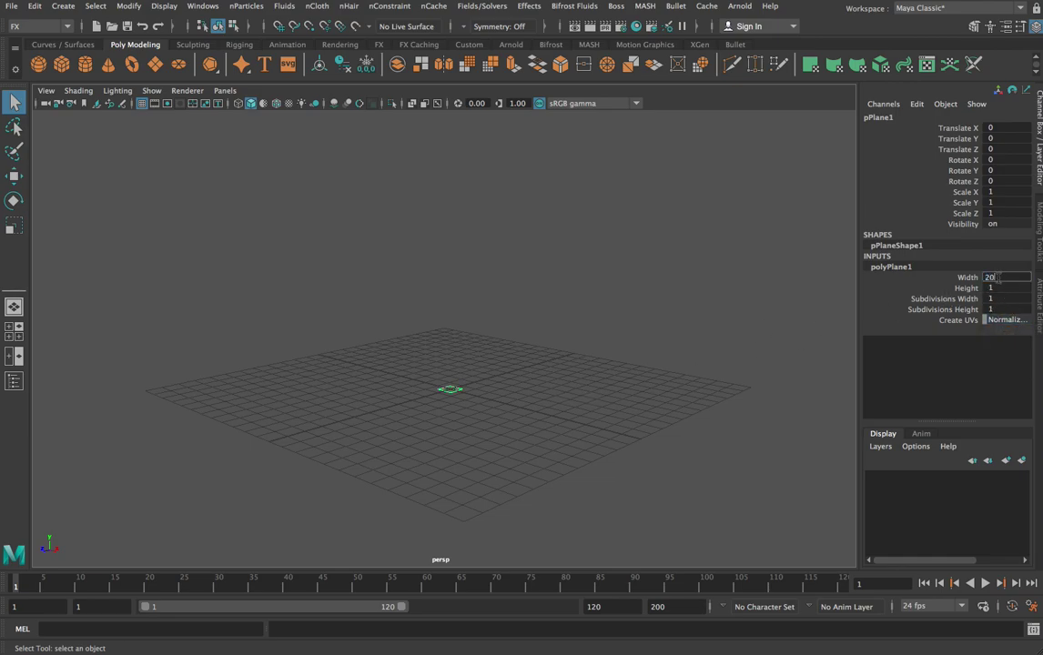
key("Tab")
type("20")
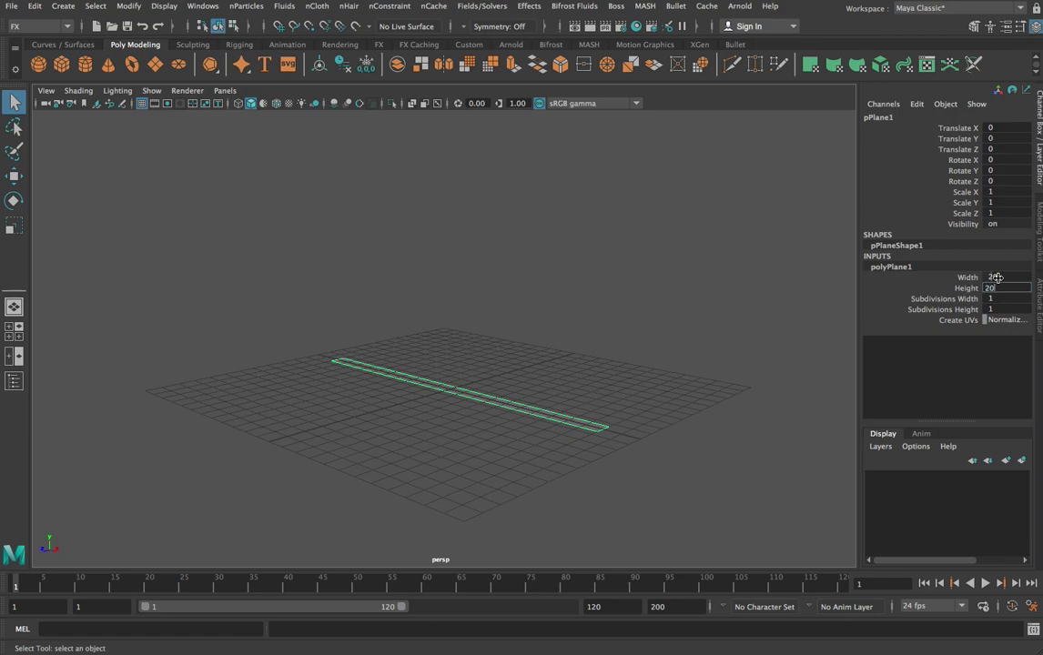
key("Return")
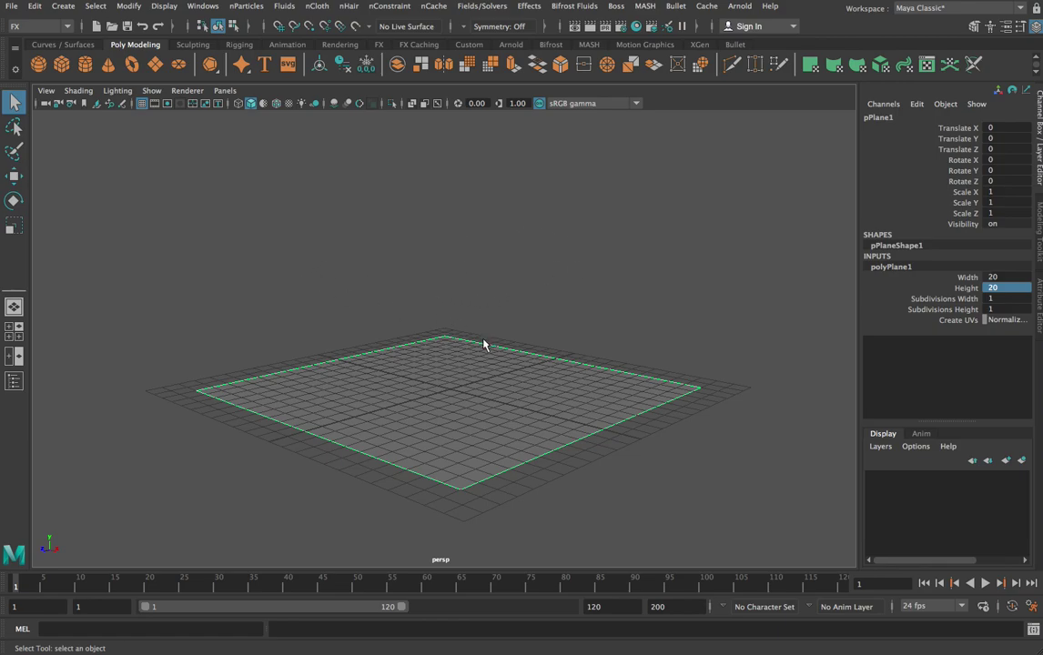
left_click(575, 272)
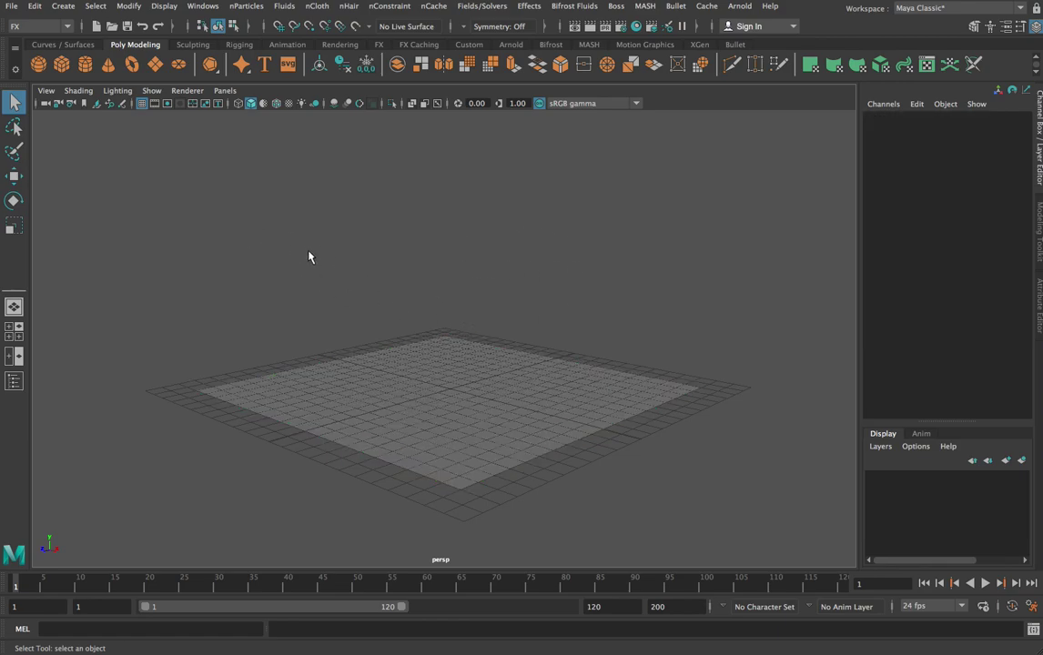
- Create a polygon cube and raise it about 7.8 cm along Y above the centre of the plane
left_click_drag(380, 329, 402, 348, "alt")
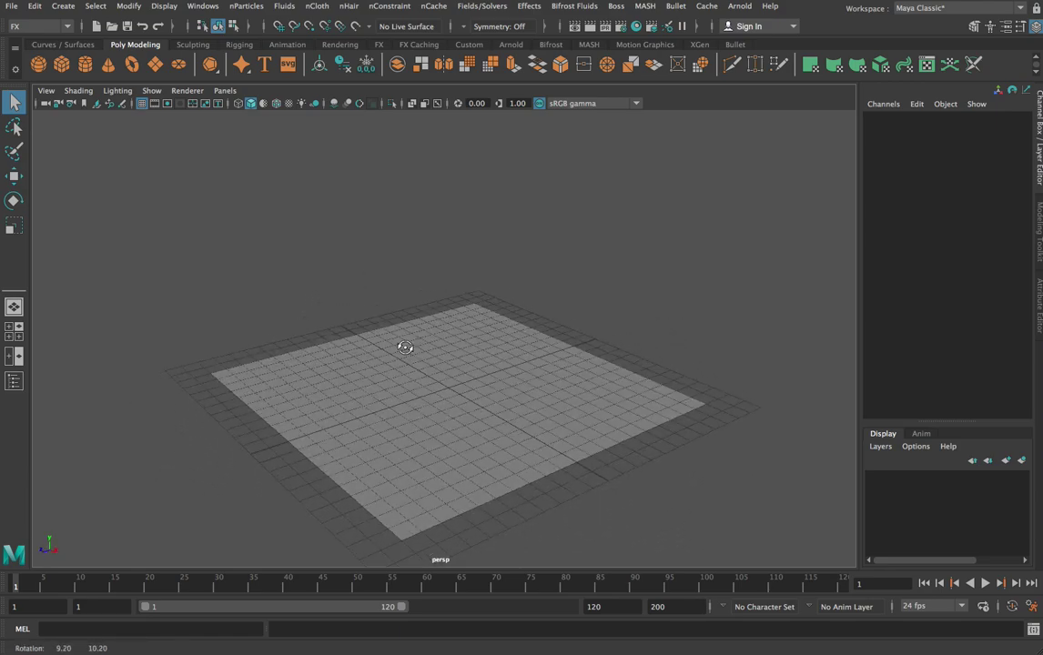
left_click(442, 378)
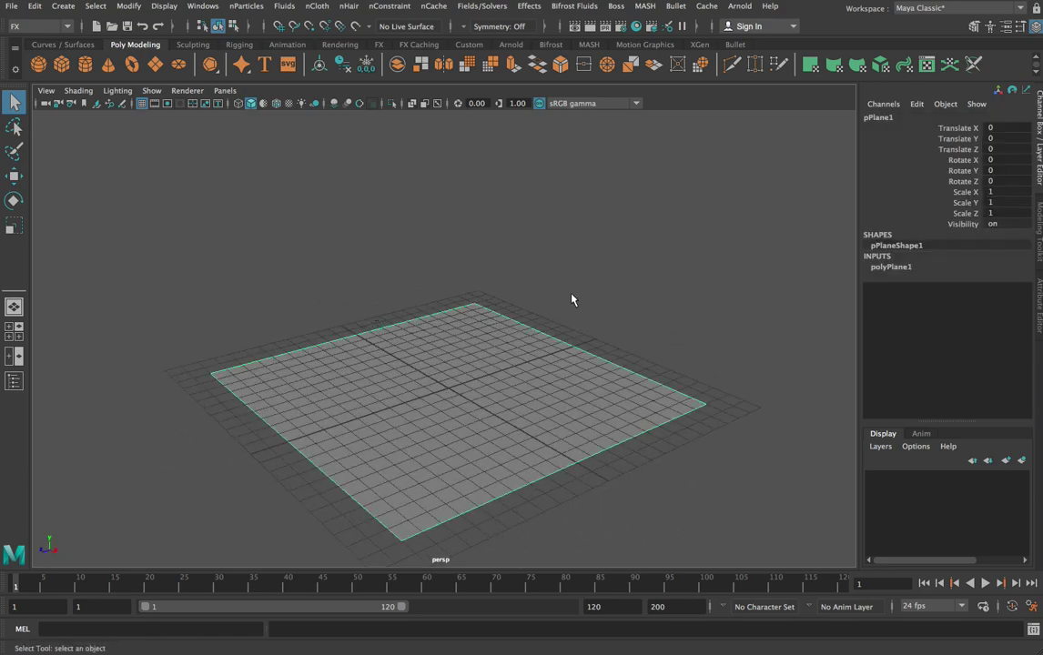
left_click_drag(543, 297, 599, 300, "alt")
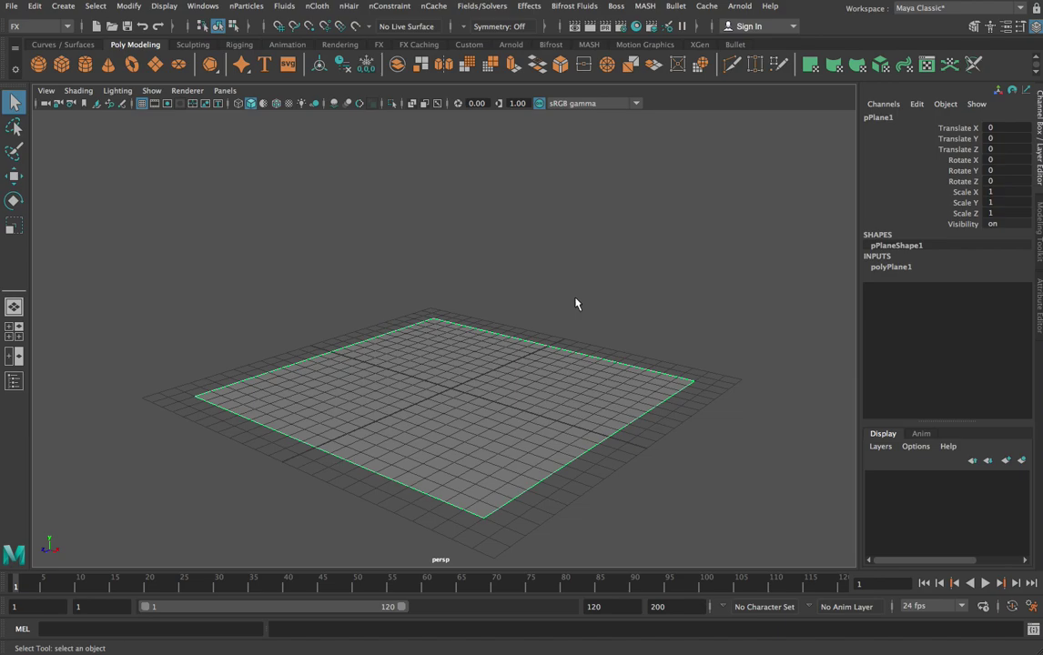
mouse_move(561, 315)
left_mouse_down("alt")
mouse_move(529, 312)
mouse_move(568, 298)
mouse_move(559, 307)
left_mouse_up("alt")
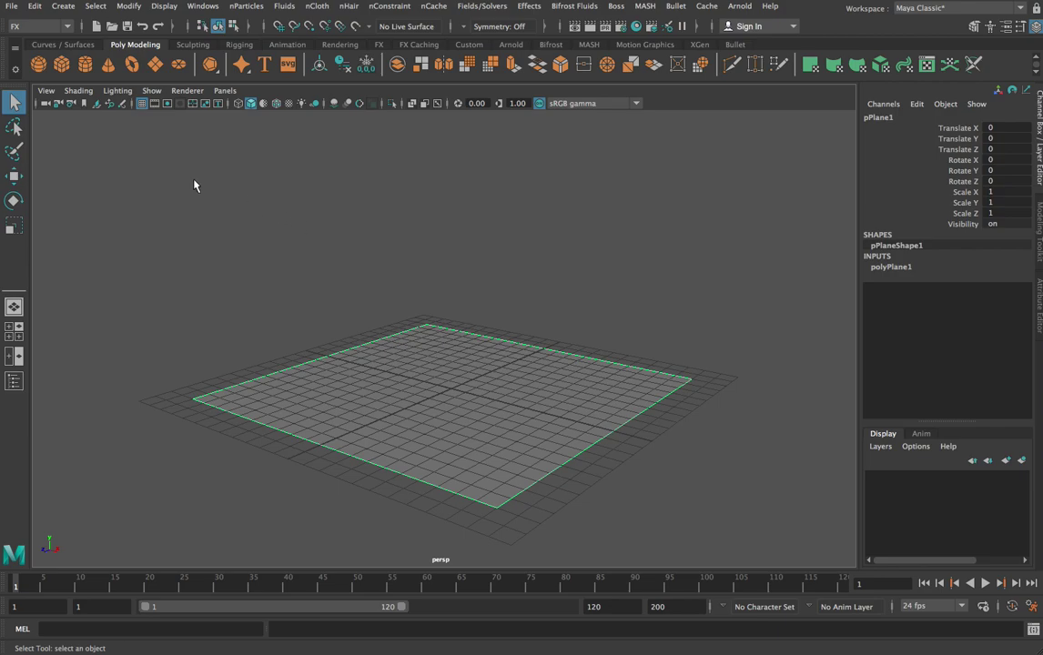
left_click(63, 67)
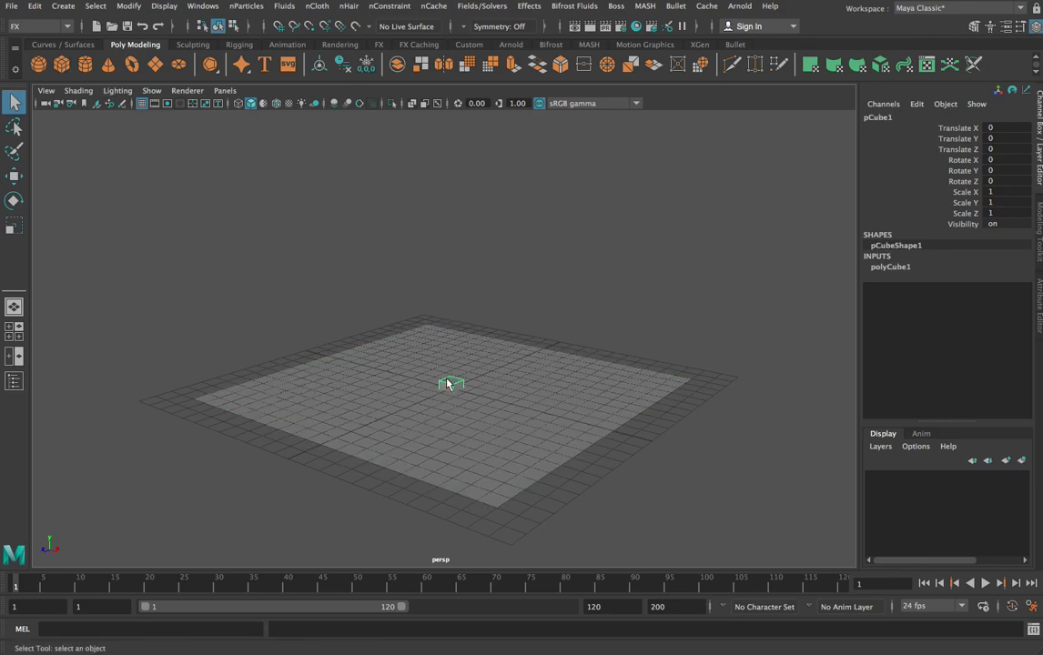
key("w")
left_click_drag(451, 326, 449, 184)
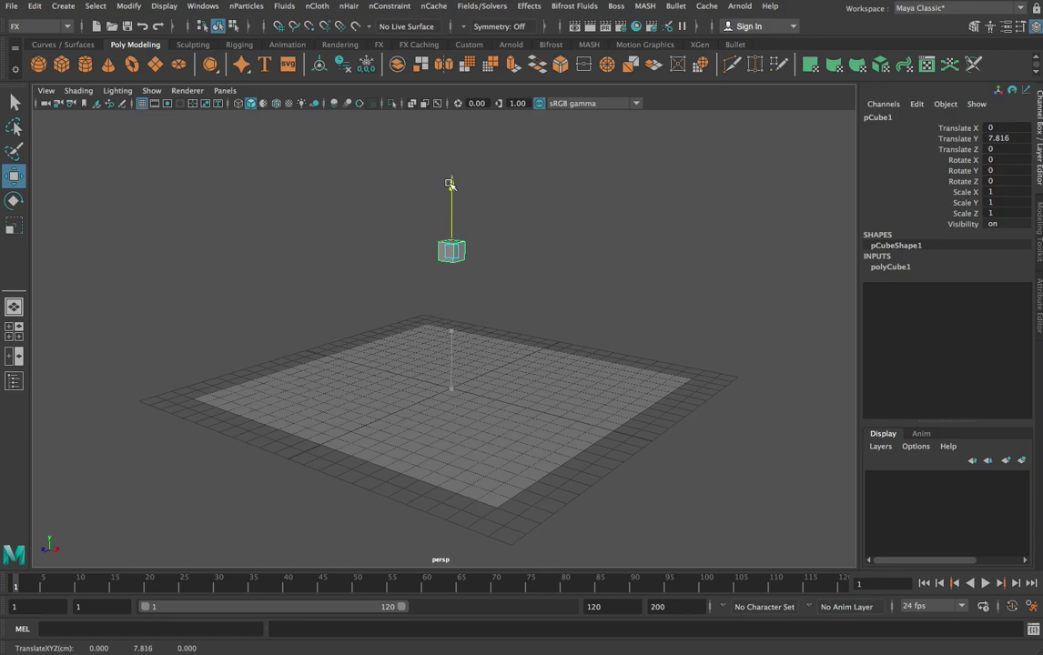
- Make the ground plane a passive Bullet rigid body and the cube above it an active Bullet rigid body
mouse_move(463, 345)
left_mouse_down("alt")
mouse_move(496, 325)
mouse_move(449, 346)
mouse_move(503, 337)
mouse_move(481, 342)
left_mouse_up("alt")
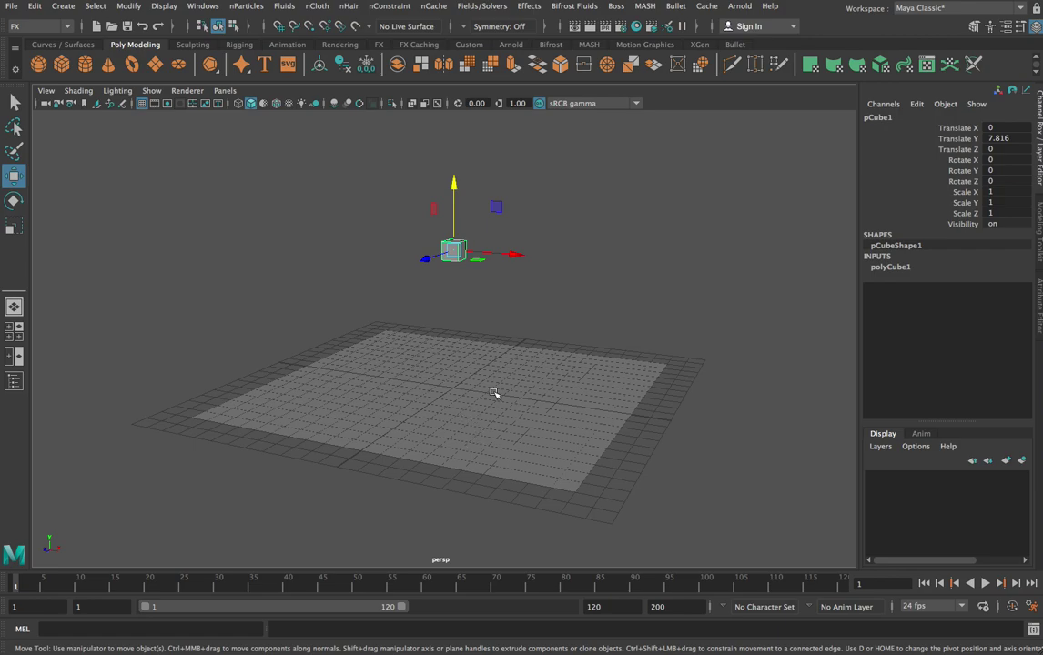
left_click(450, 406)
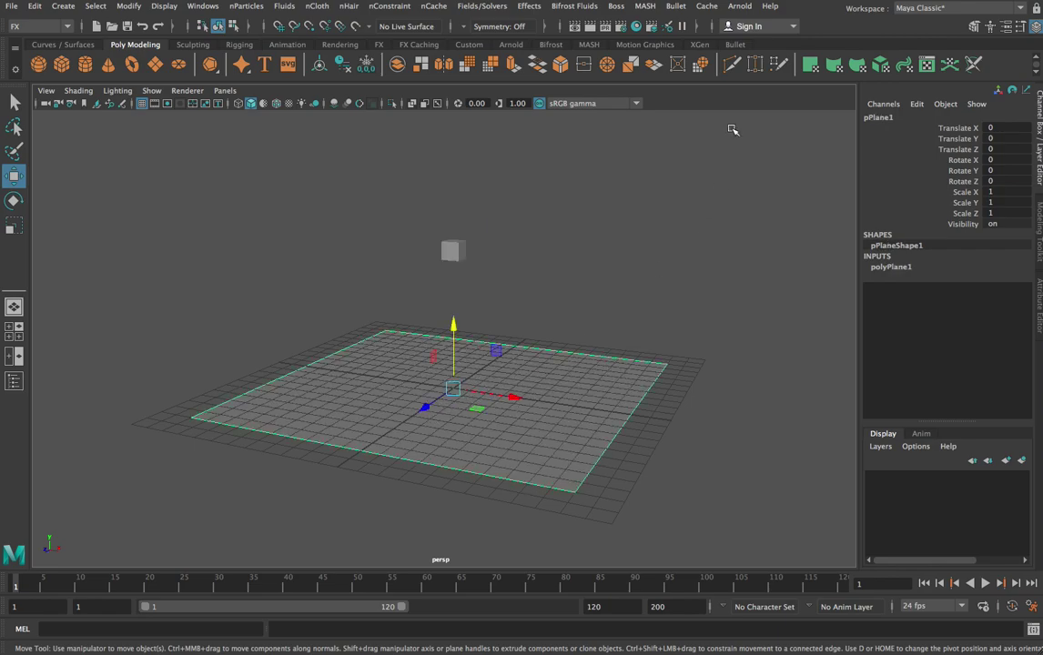
left_click(735, 46)
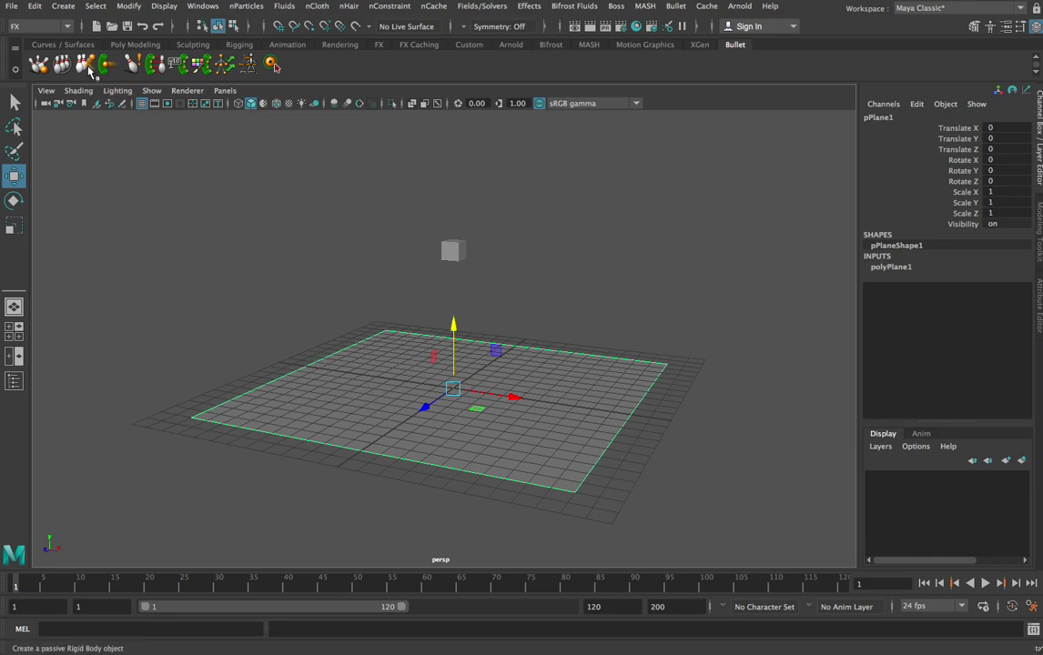
left_click(87, 65)
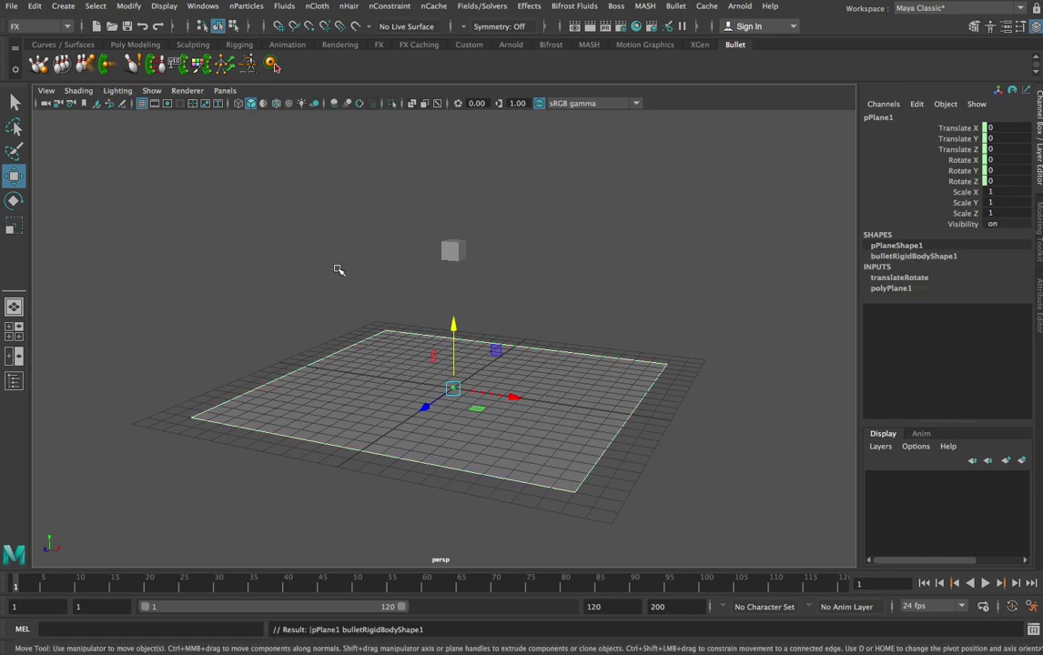
left_click(453, 251)
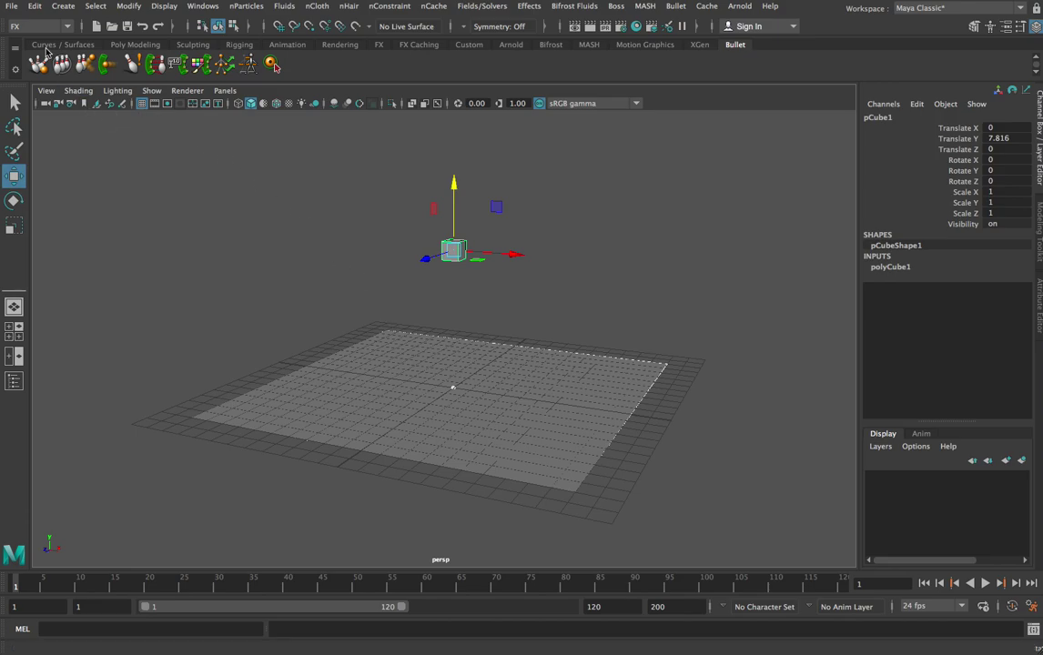
left_click(41, 68)
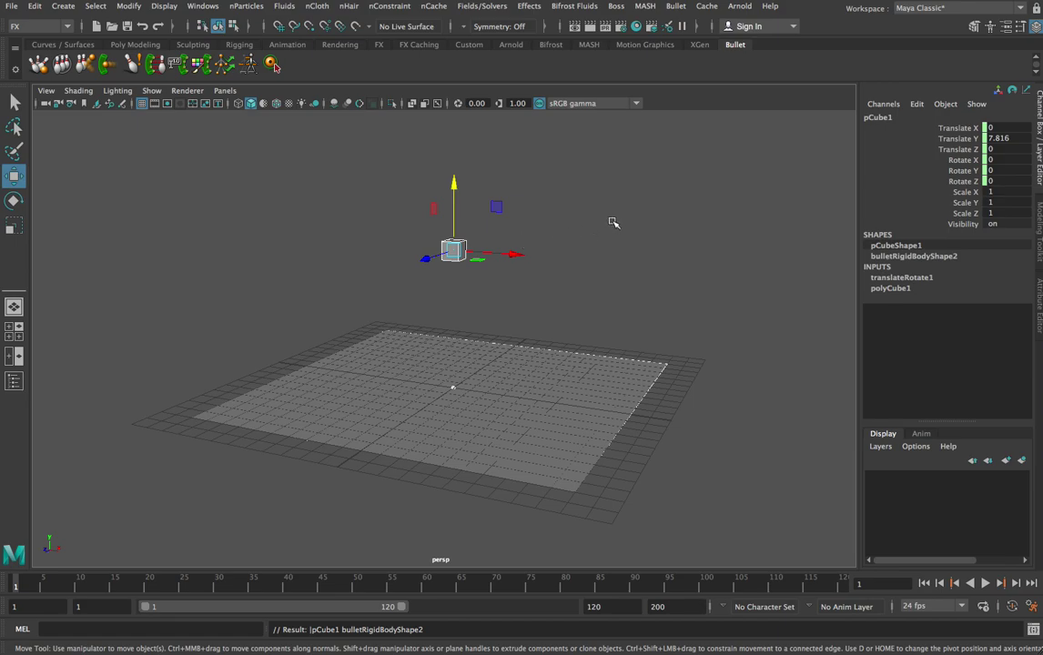
- Deselect the cube and play the simulation twice from the first frame to watch it fall onto the plane
left_click(433, 247)
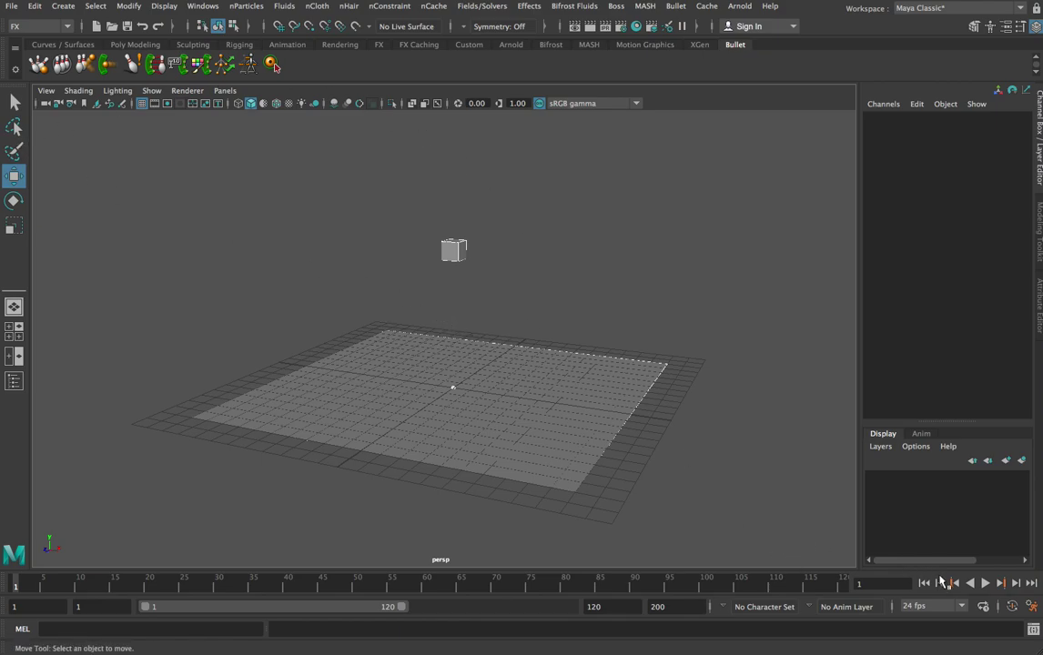
left_click(987, 584)
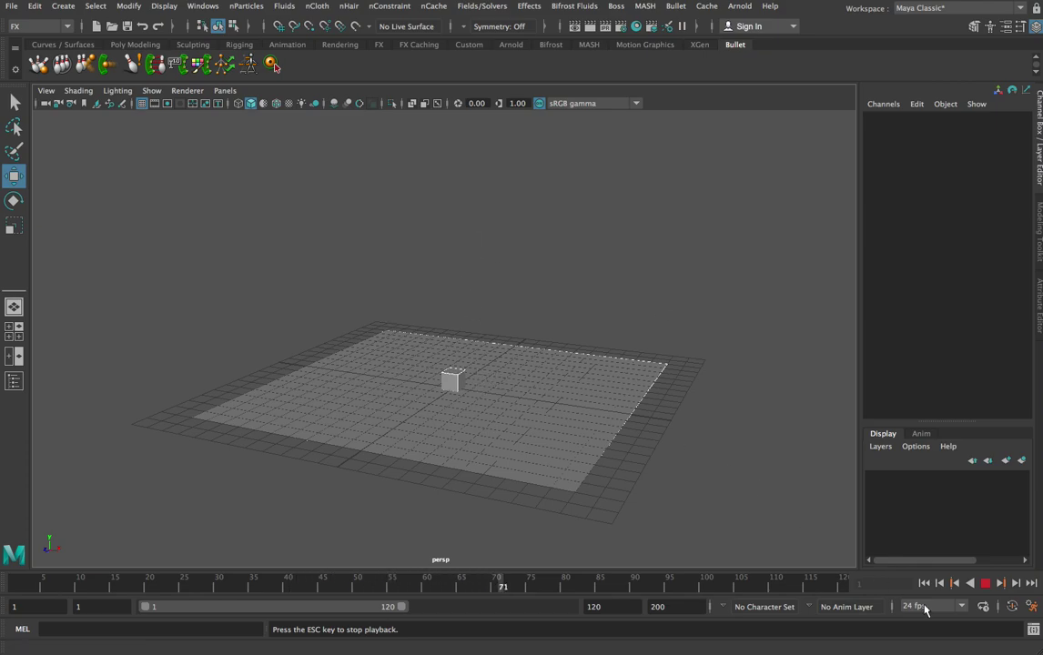
left_click(985, 584)
left_click(925, 584)
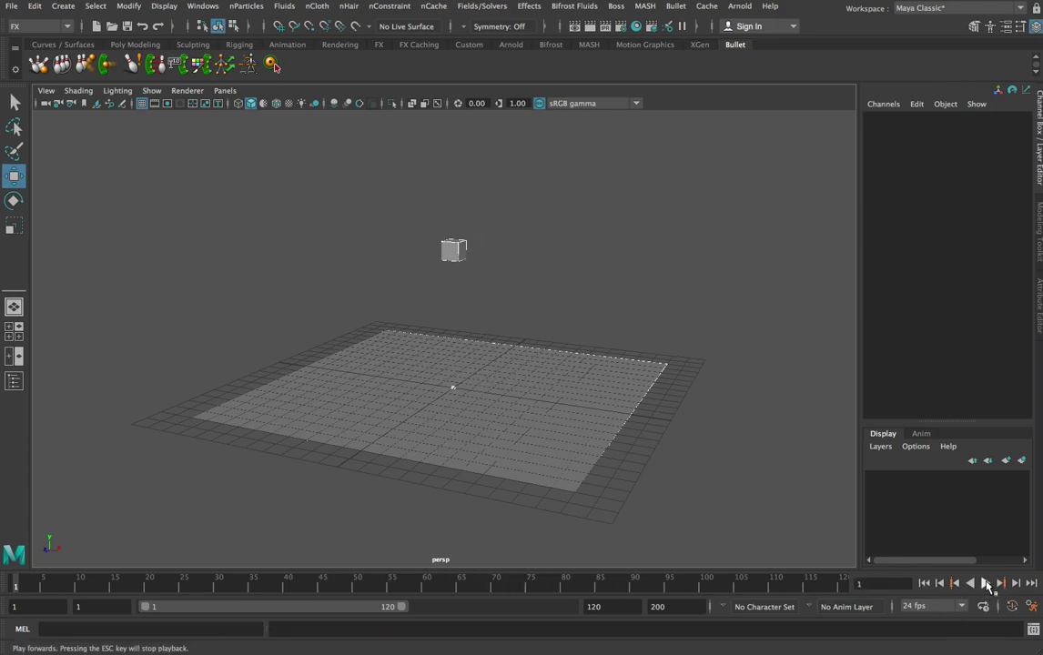
left_click(985, 584)
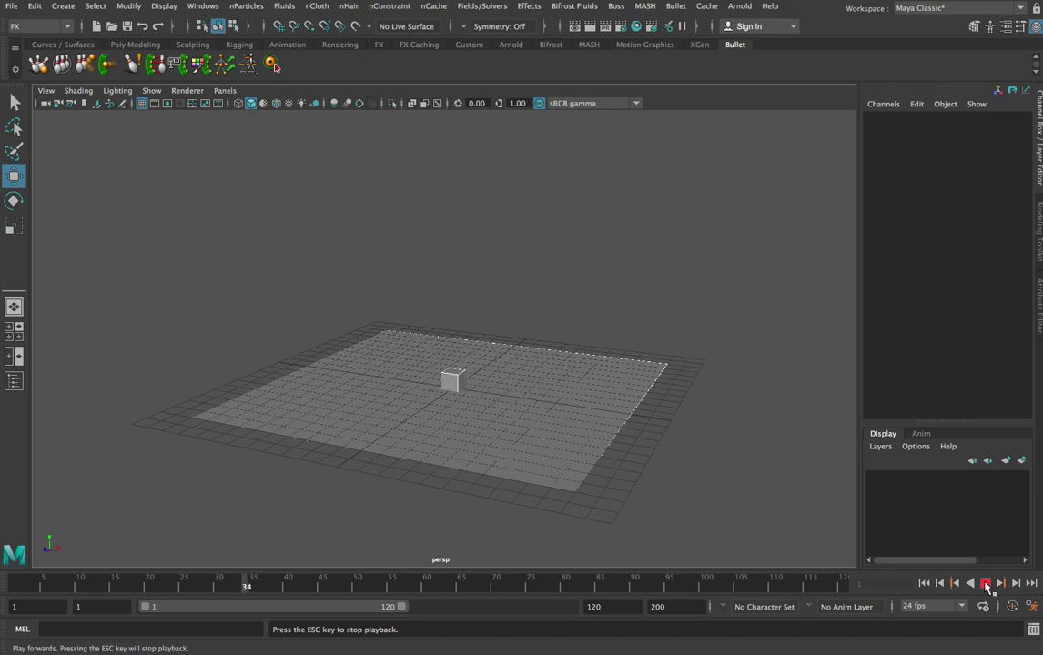
left_click(985, 583)
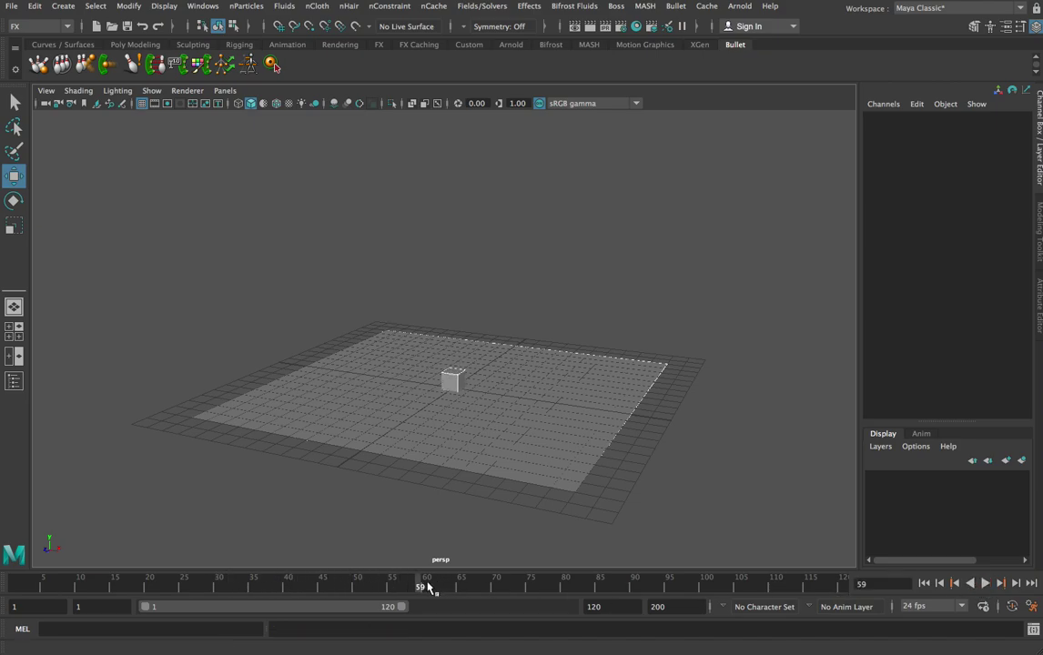
- Scrub the timeline backwards through the cube's fall, return to the first frame and replay the simulation
mouse_move(419, 583)
left_mouse_down()
mouse_move(97, 581)
mouse_move(282, 582)
mouse_move(122, 582)
left_mouse_up()
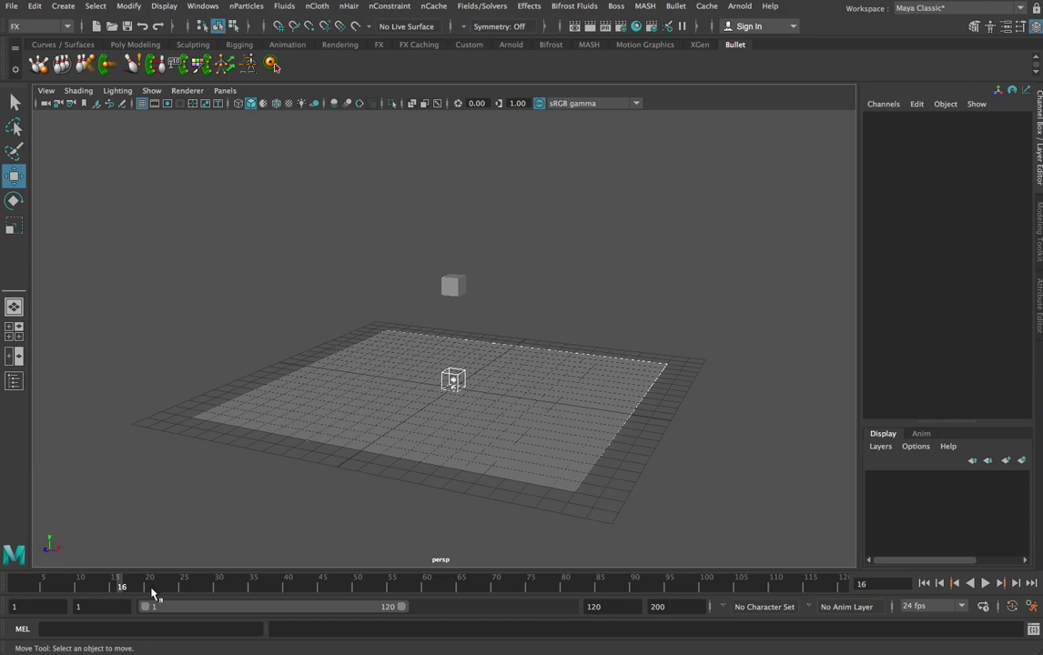
key("alt+v")
left_click_drag(202, 593, 33, 588)
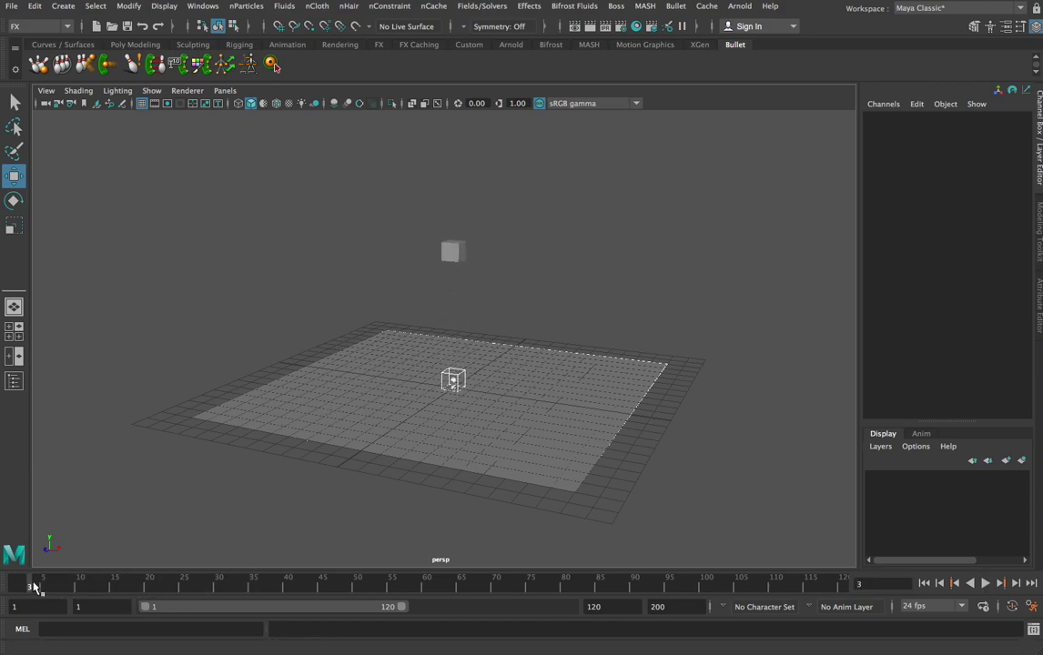
left_click(924, 583)
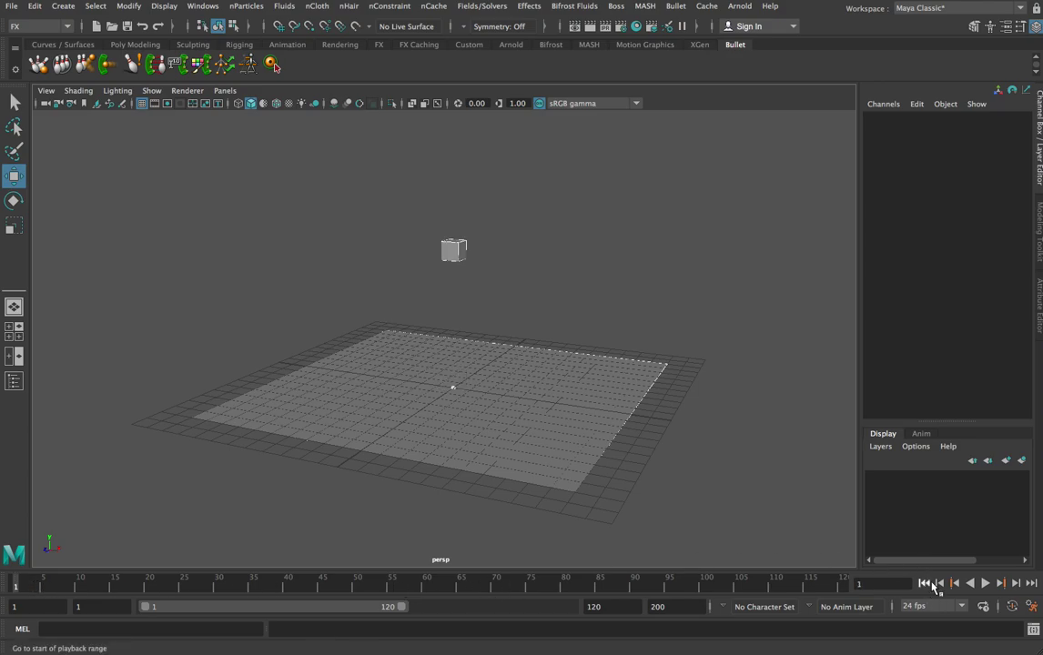
left_click(987, 584)
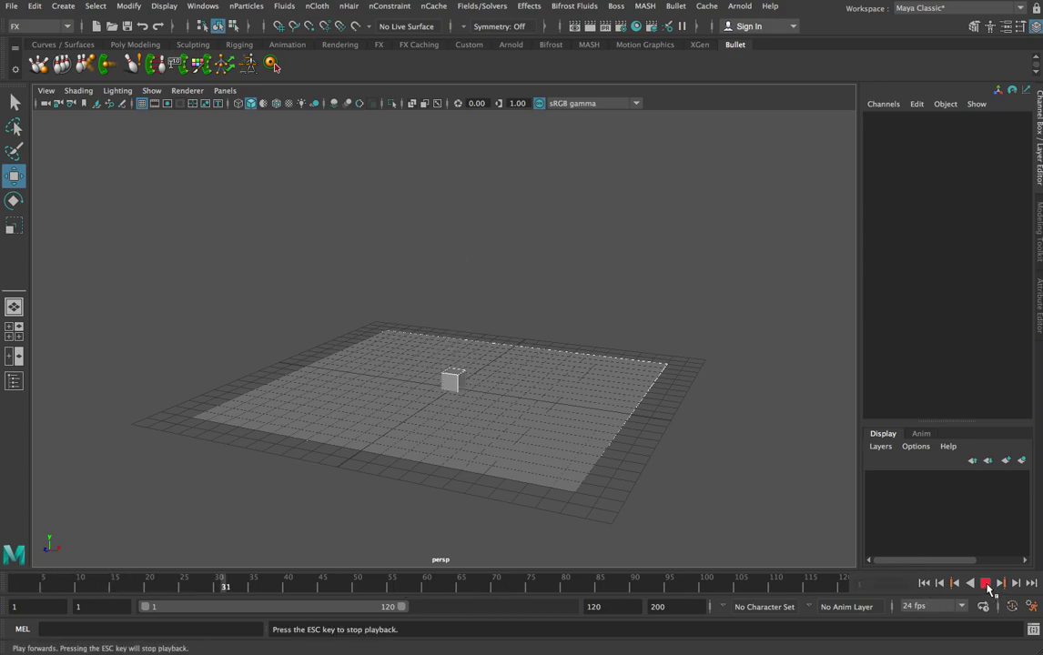
left_click(986, 584)
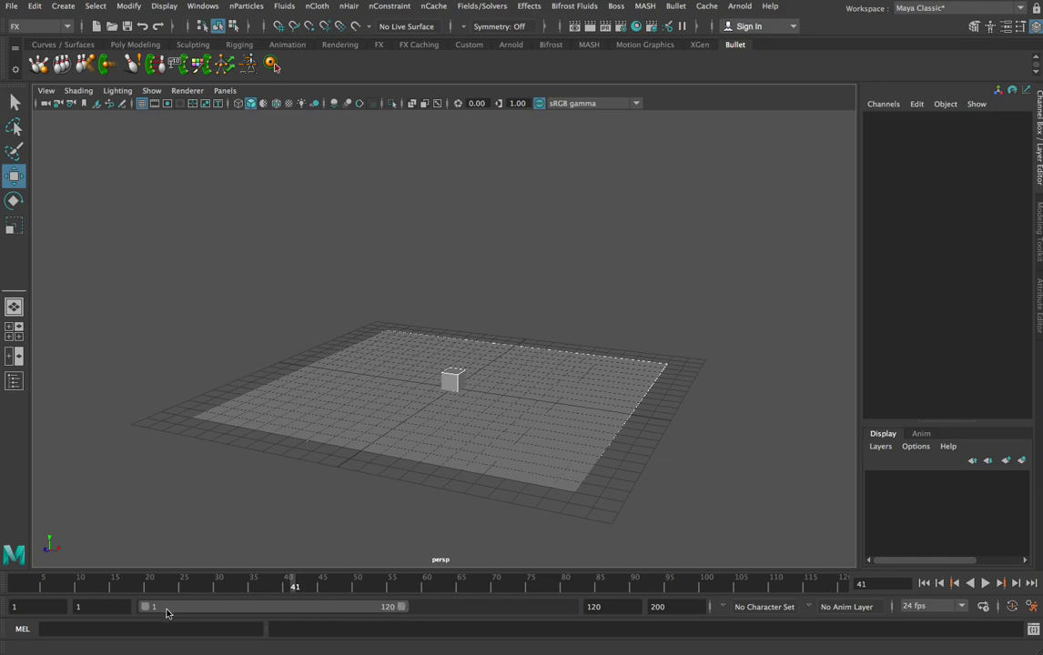
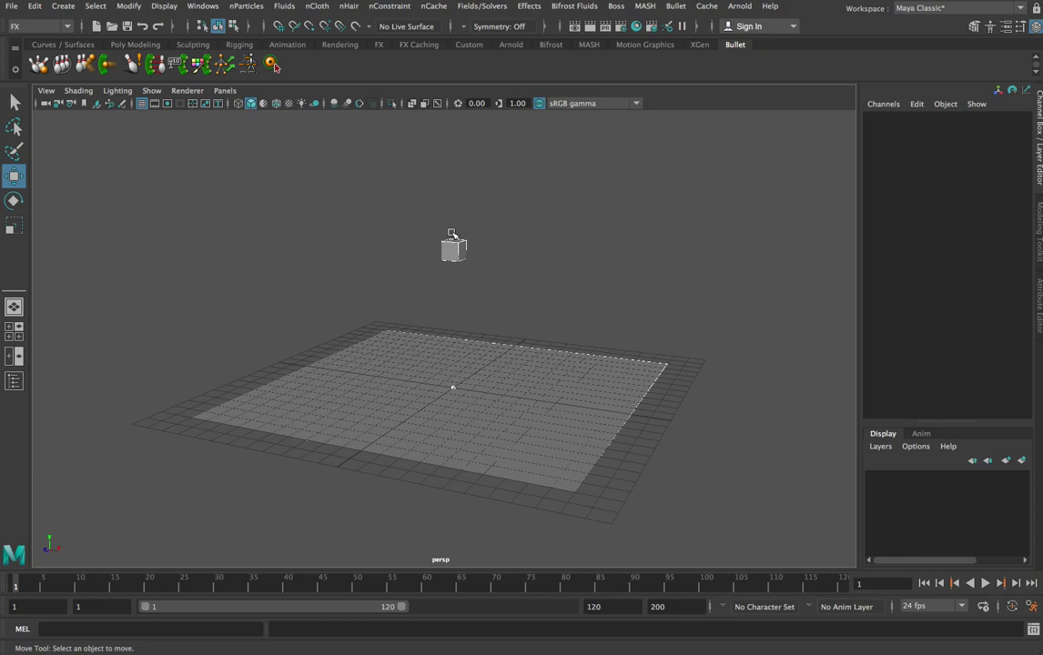
- Replace the simulated cube with a new polygon cube at the centre of the plane, raised about 0.6 cm along Y
left_click(454, 249)
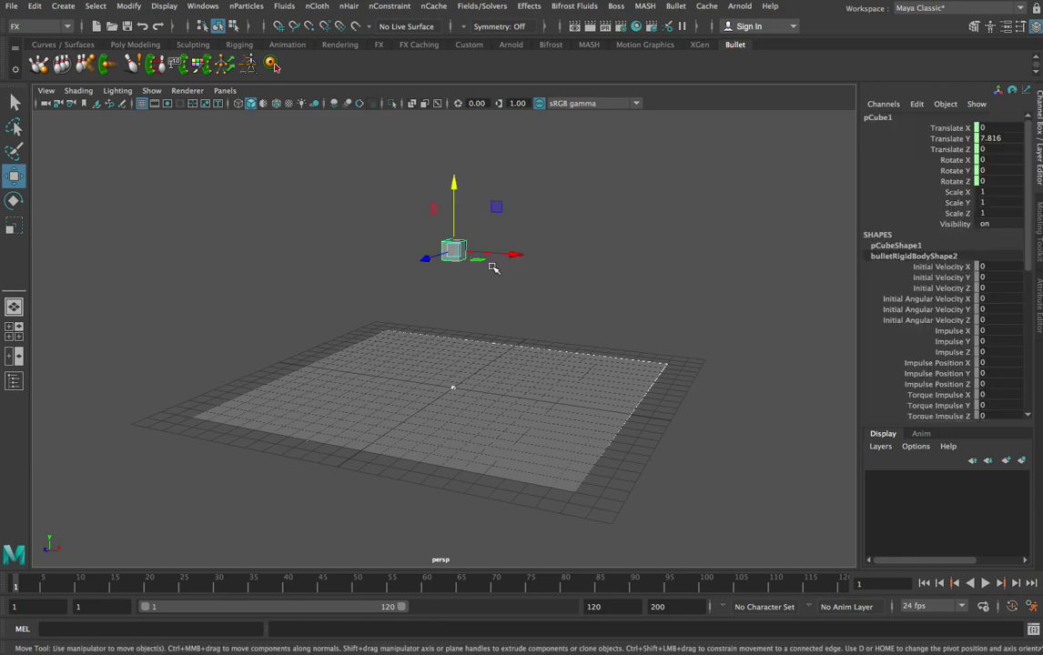
key("Delete")
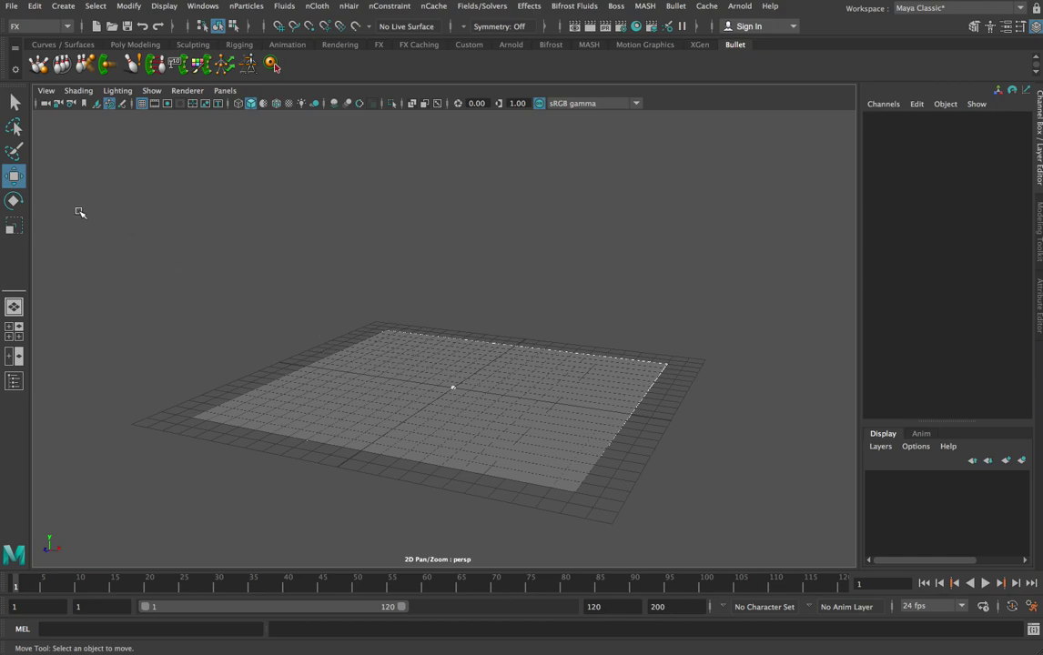
left_click(121, 44)
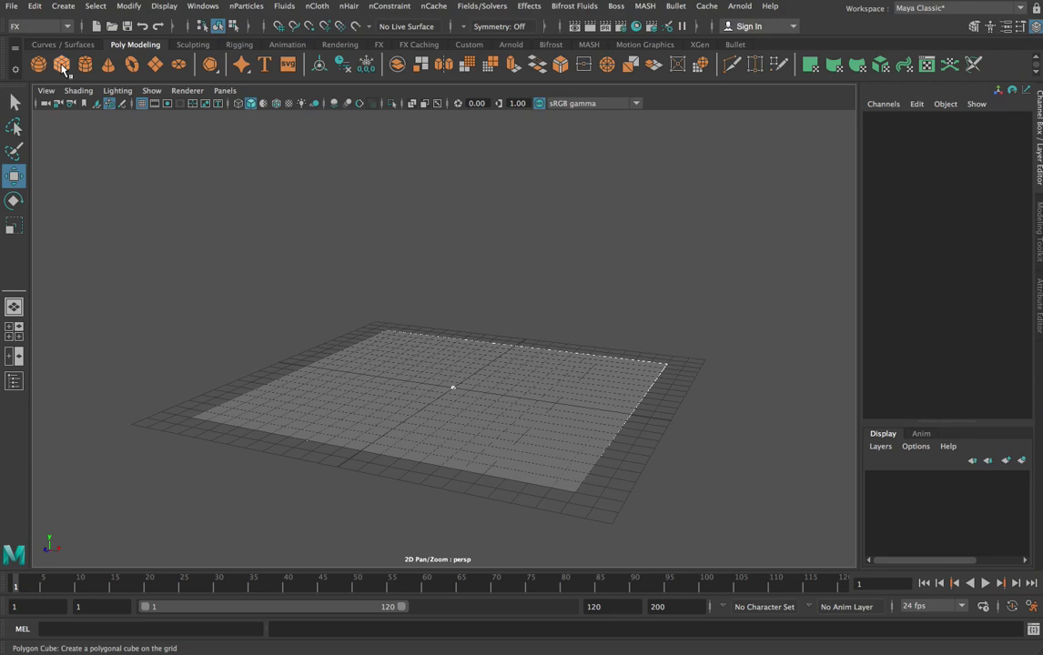
left_click(63, 70)
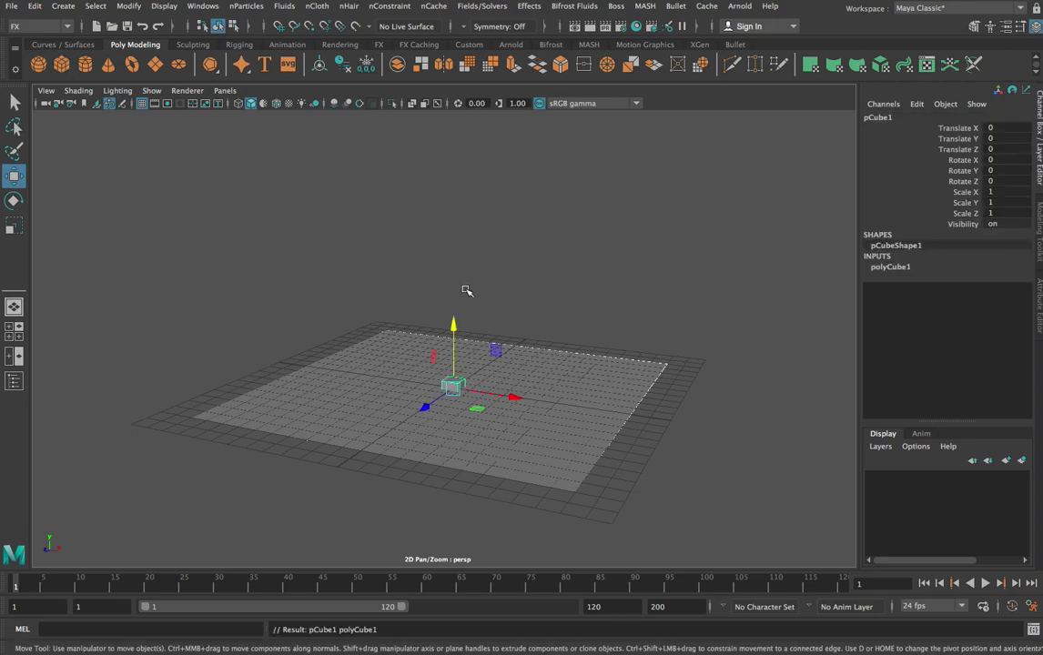
mouse_move(456, 327)
left_mouse_down()
mouse_move(456, 313)
mouse_move(464, 323)
left_mouse_up()
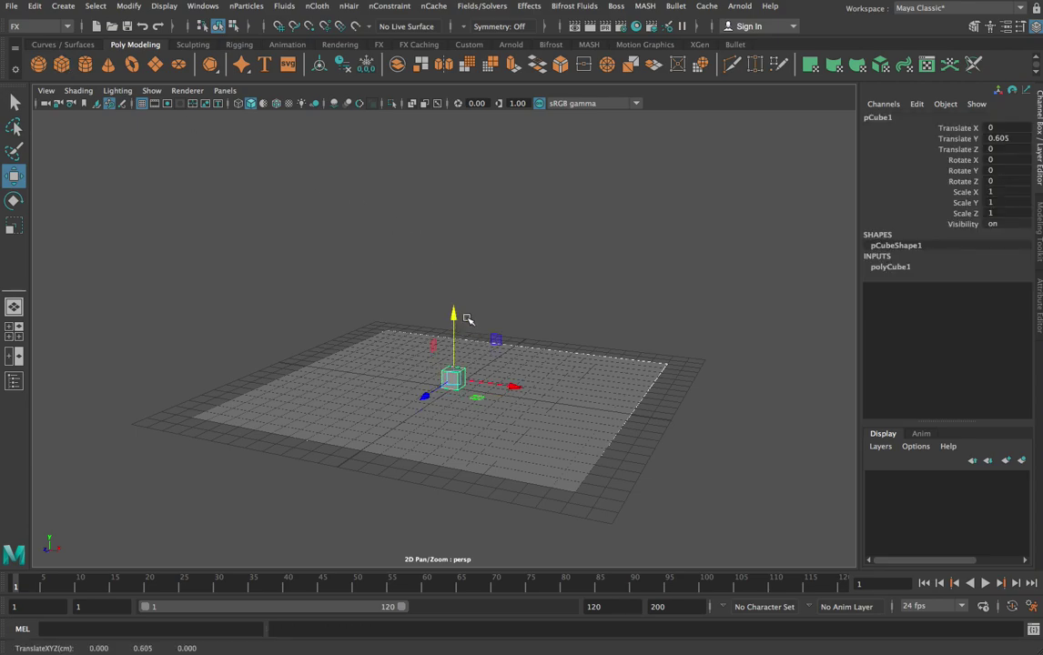
- Scale the new cube to about 0.56 in Z and 3.7 in Y, and raise it to about 1.87 cm along Y
key("e")
key("r")
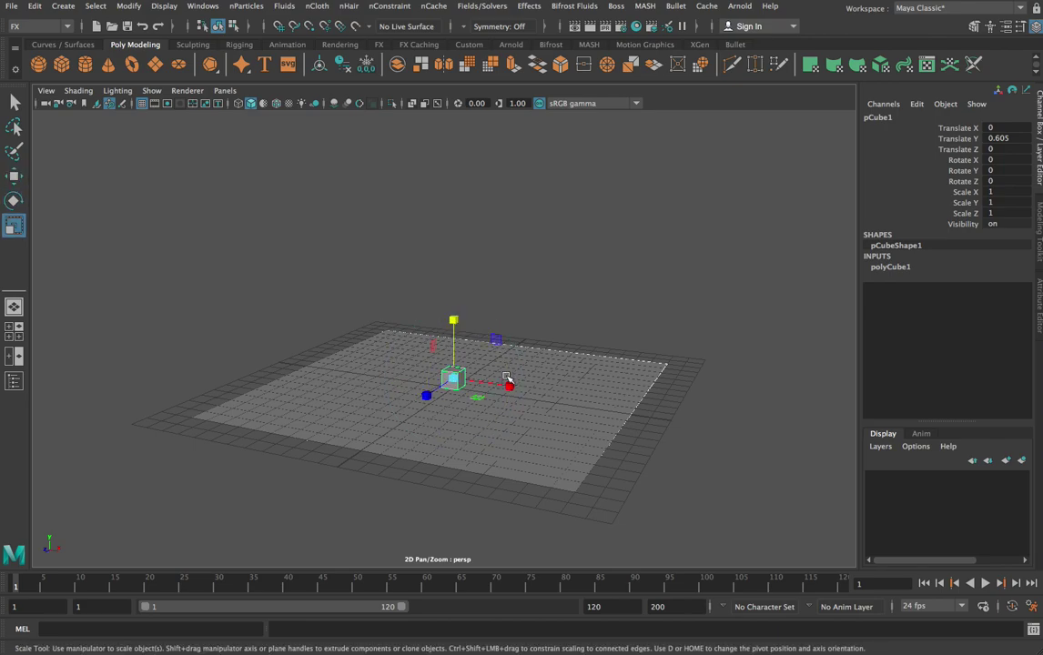
left_click_drag(424, 396, 438, 389)
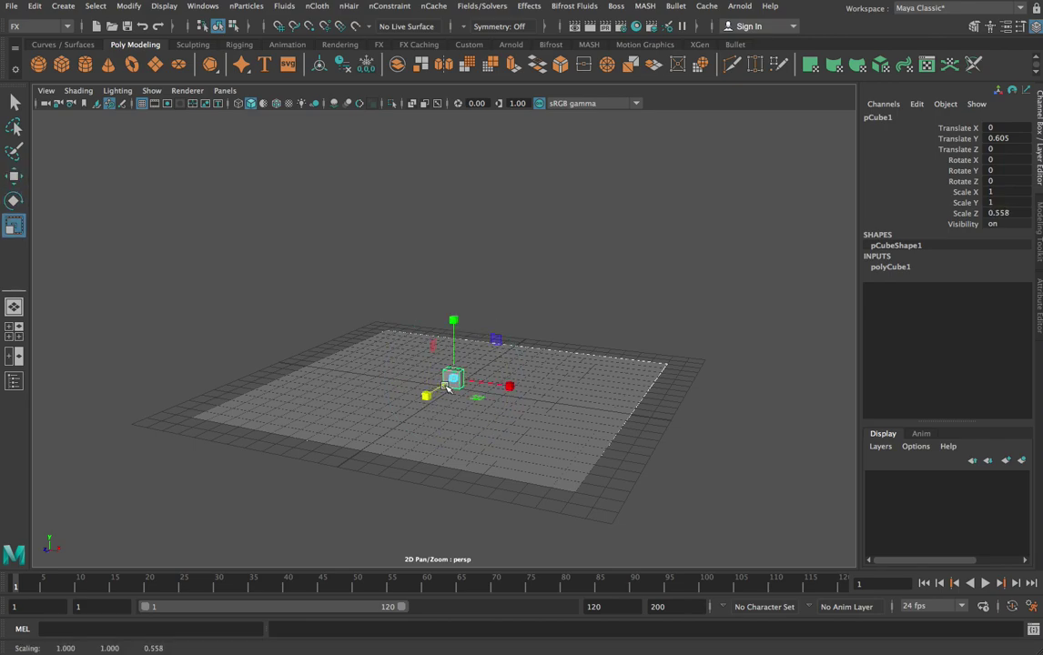
left_click_drag(455, 320, 452, 145)
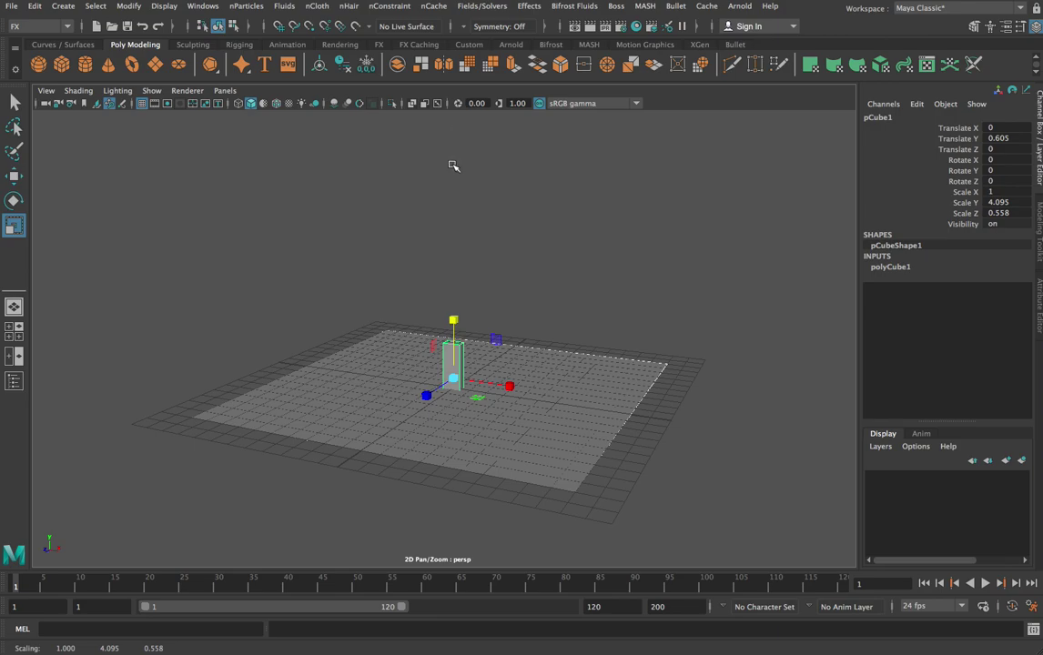
mouse_move(453, 315)
left_mouse_down()
mouse_move(450, 301)
mouse_move(449, 354)
mouse_move(456, 273)
mouse_move(454, 295)
left_mouse_up()
key("w")
key("e")
key("r")
key("w")
- In the side view, raise the tall block clear of the plane to a Translate Y of about 3.37, and deselect it
left_click_drag(507, 424, 524, 407, "alt")
key("space")
key("space")
scroll(477, 305, "up", 12)
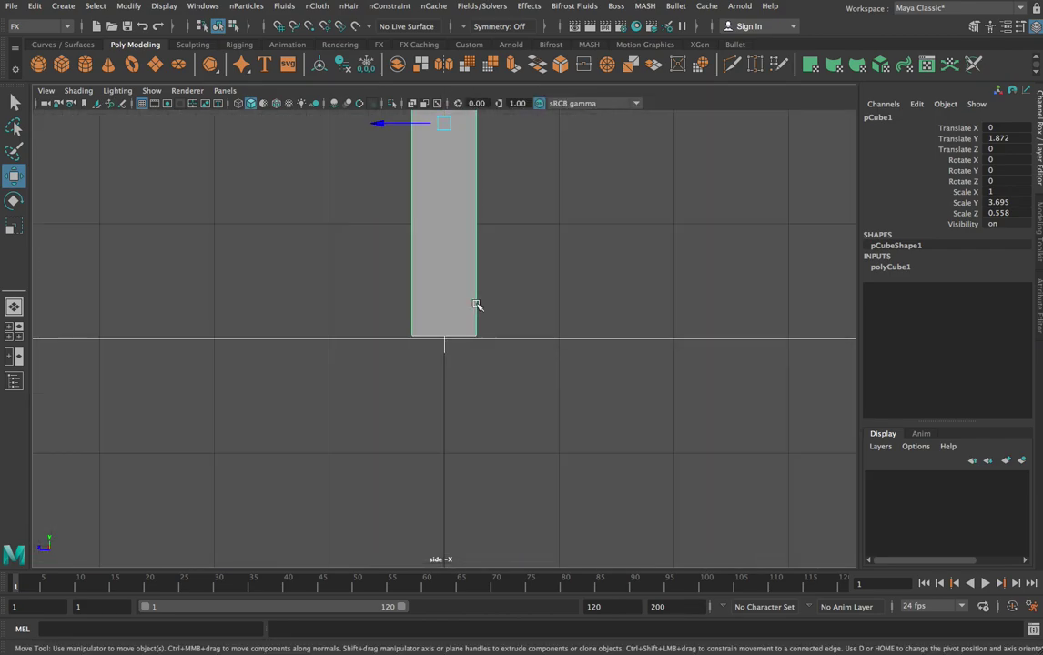
scroll(477, 305, "up", 3)
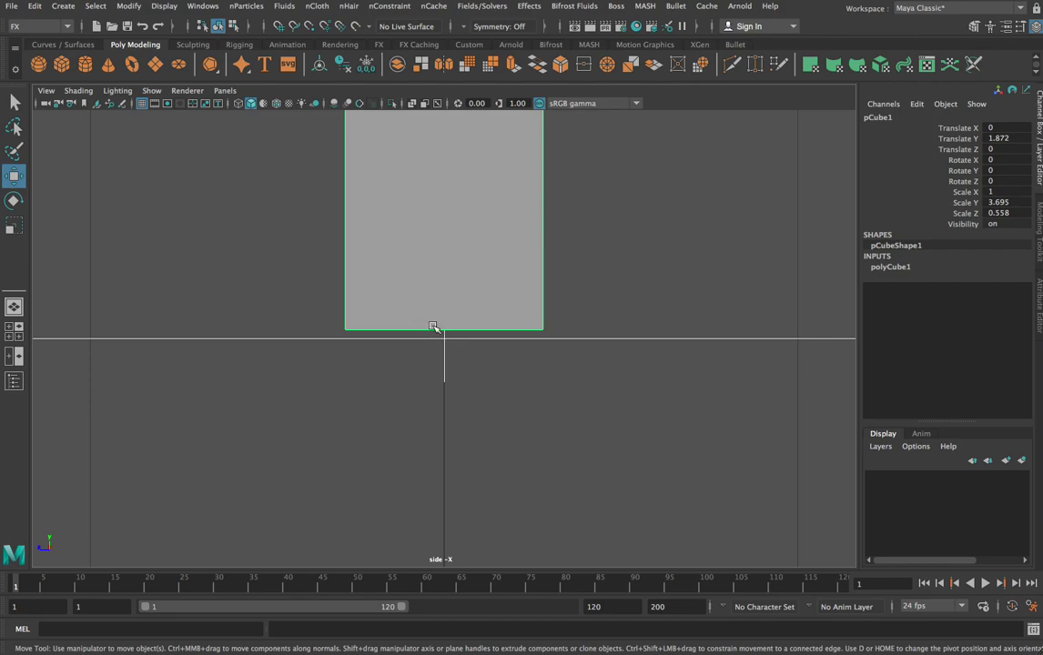
scroll(433, 326, "down", 10)
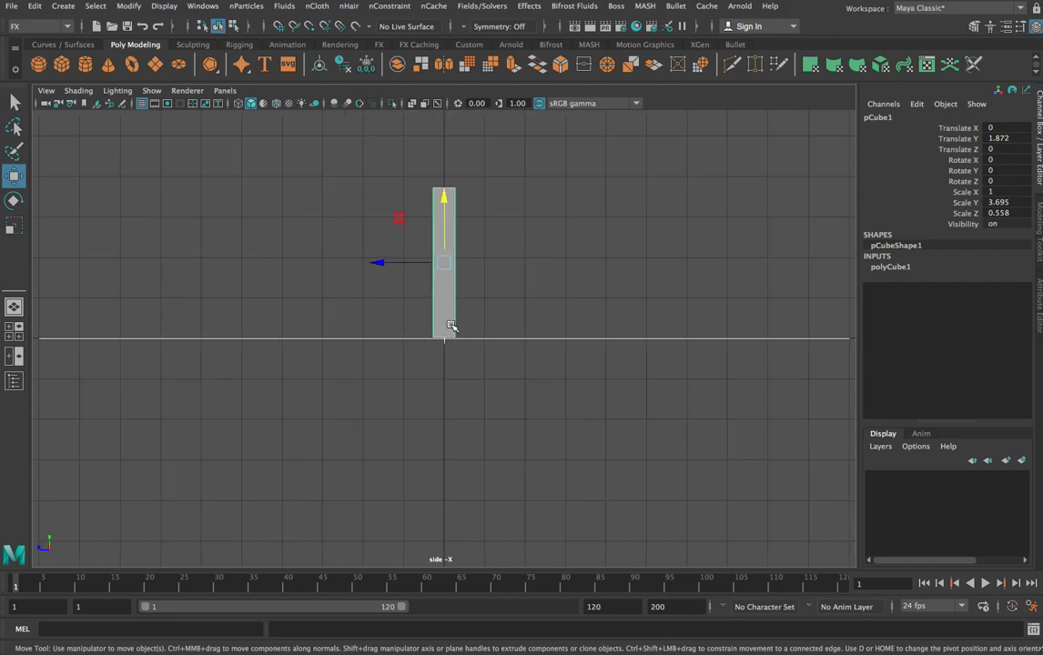
left_click(445, 197)
left_click_drag(537, 279, 514, 281, "alt")
left_click_drag(447, 205, 452, 145)
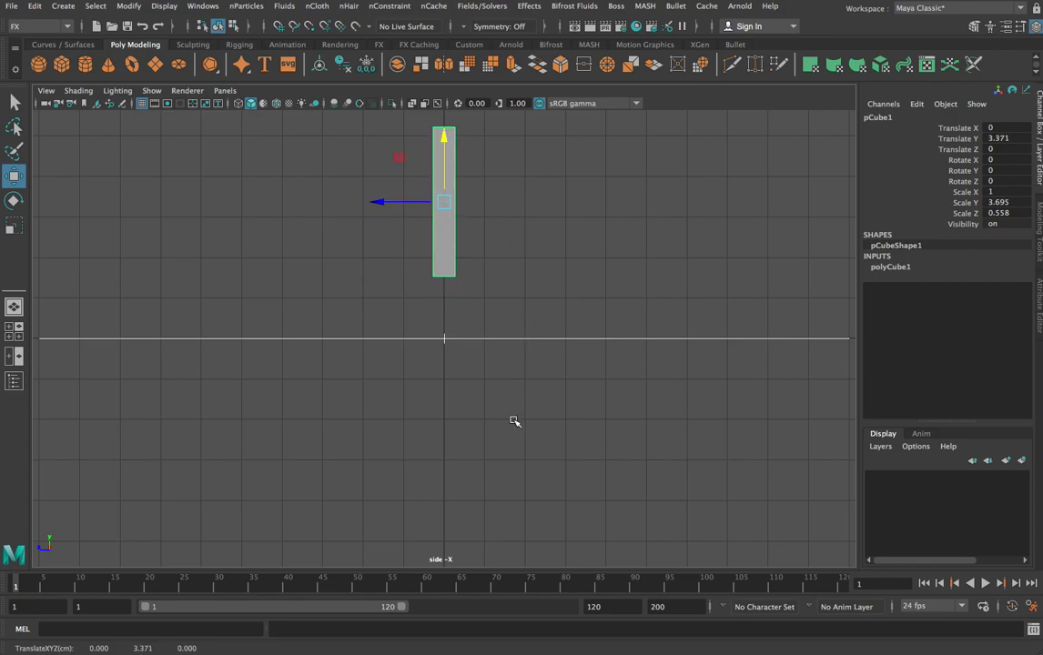
key("space")
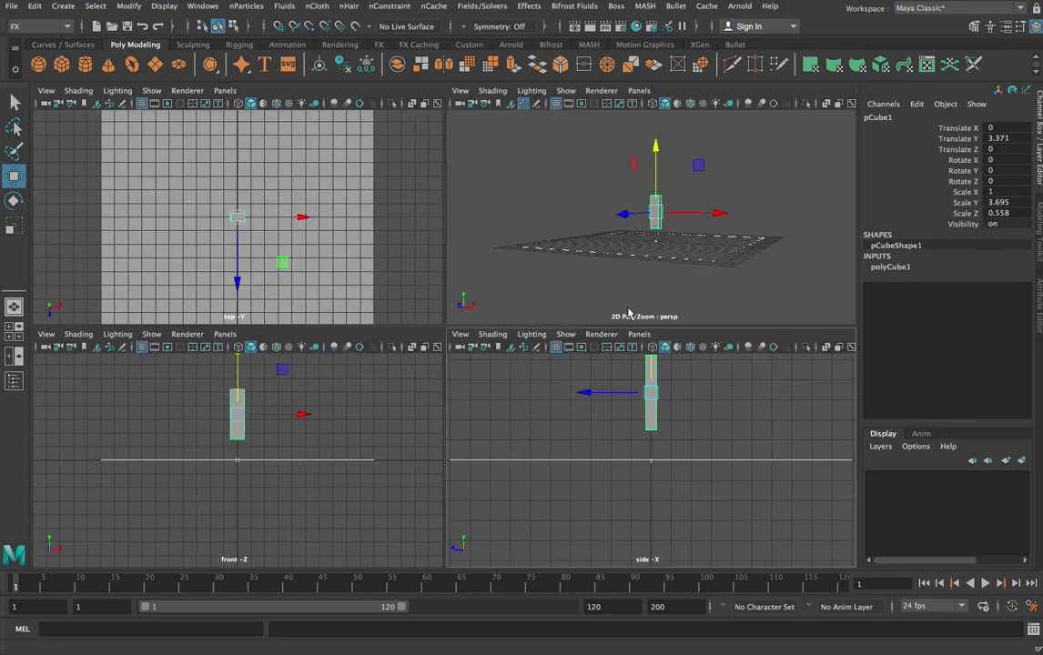
key("space")
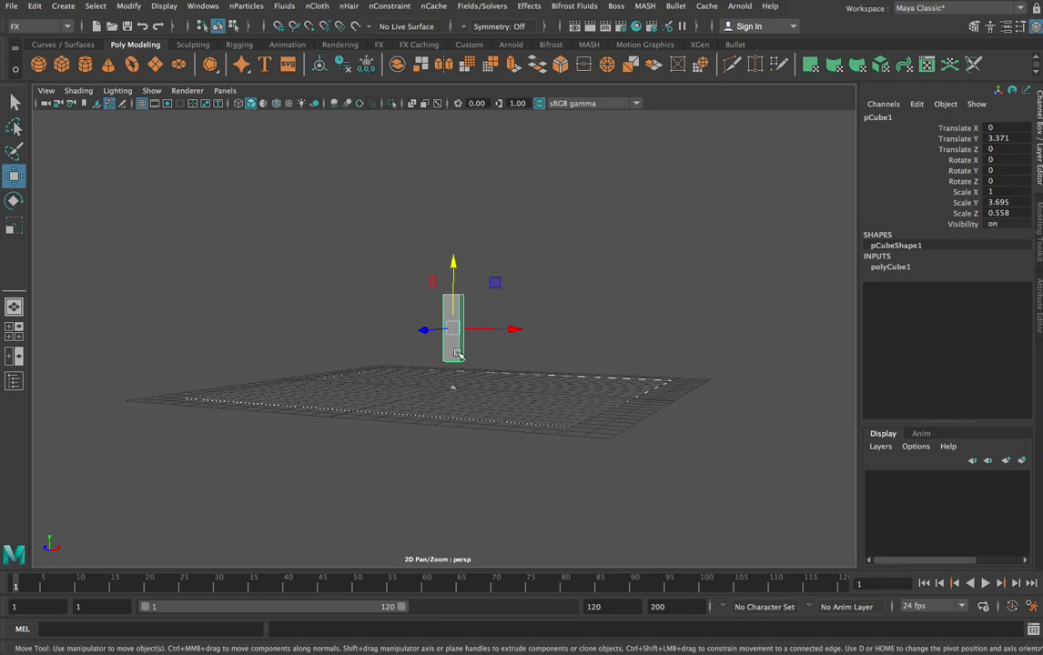
left_click_drag(403, 323, 438, 337, "alt")
scroll(466, 329, "up", 2)
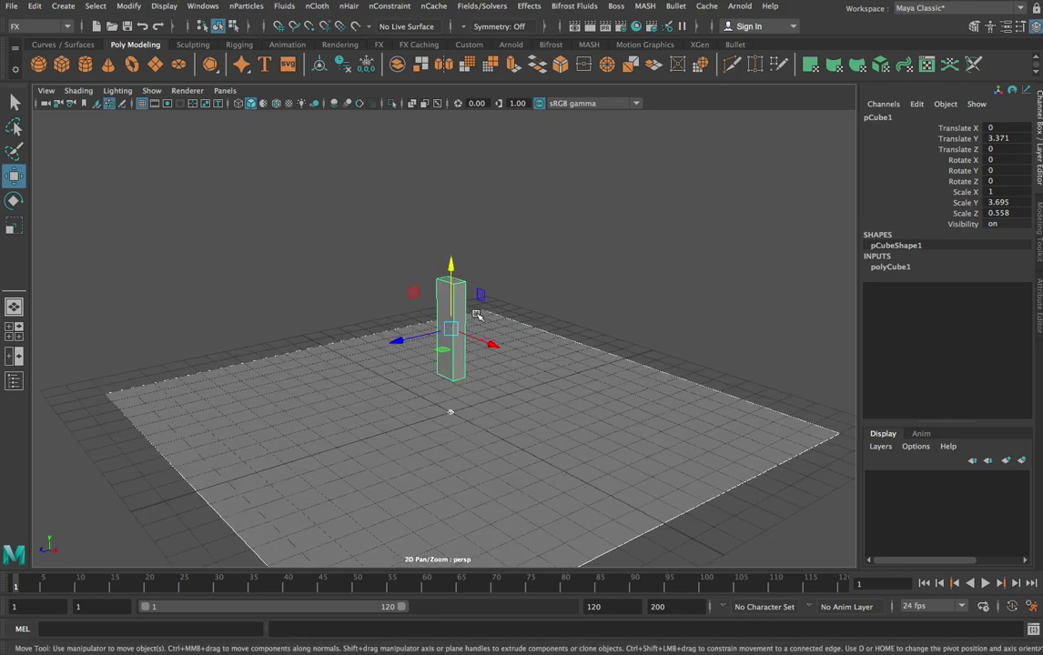
left_click(608, 301)
scroll(566, 356, "down", 2)
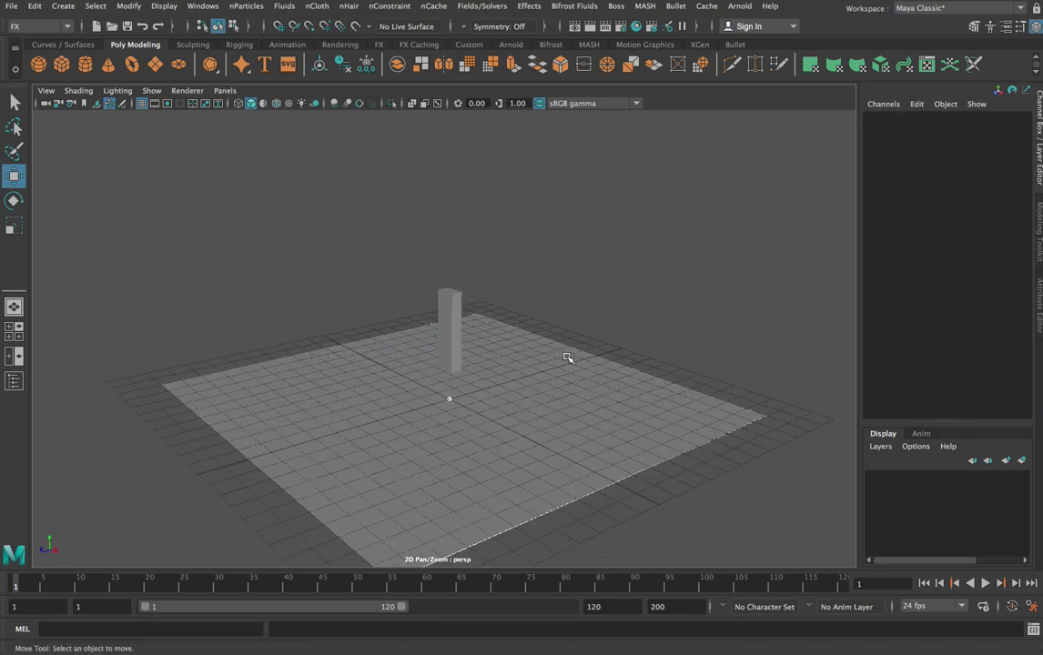
- Make the tall block above the plane an active Bullet rigid body
key("q")
left_click(458, 310)
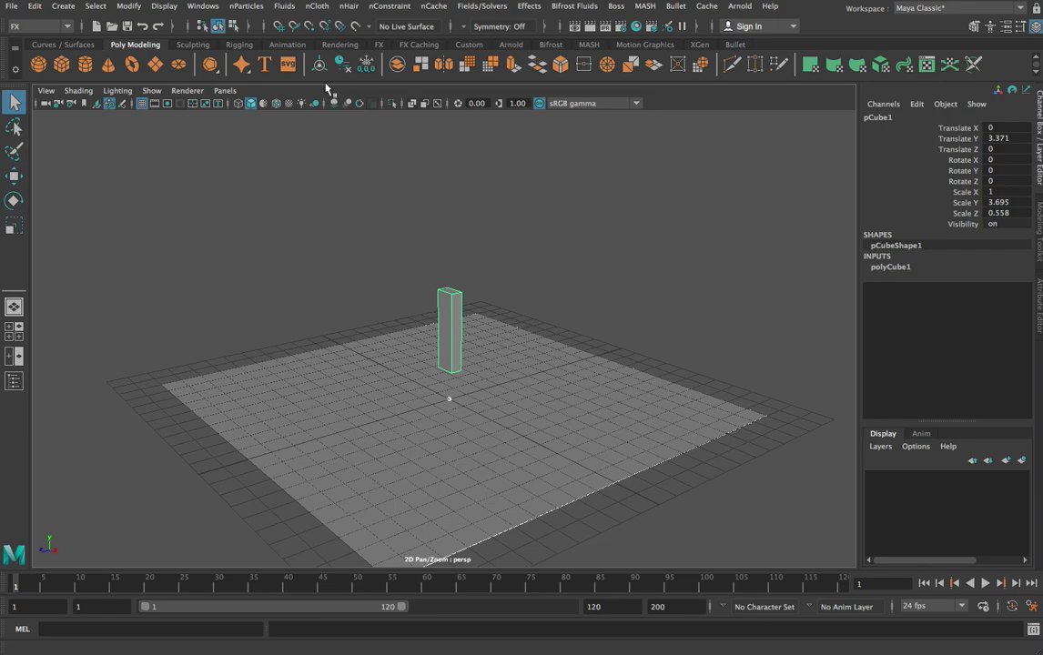
left_click(69, 45)
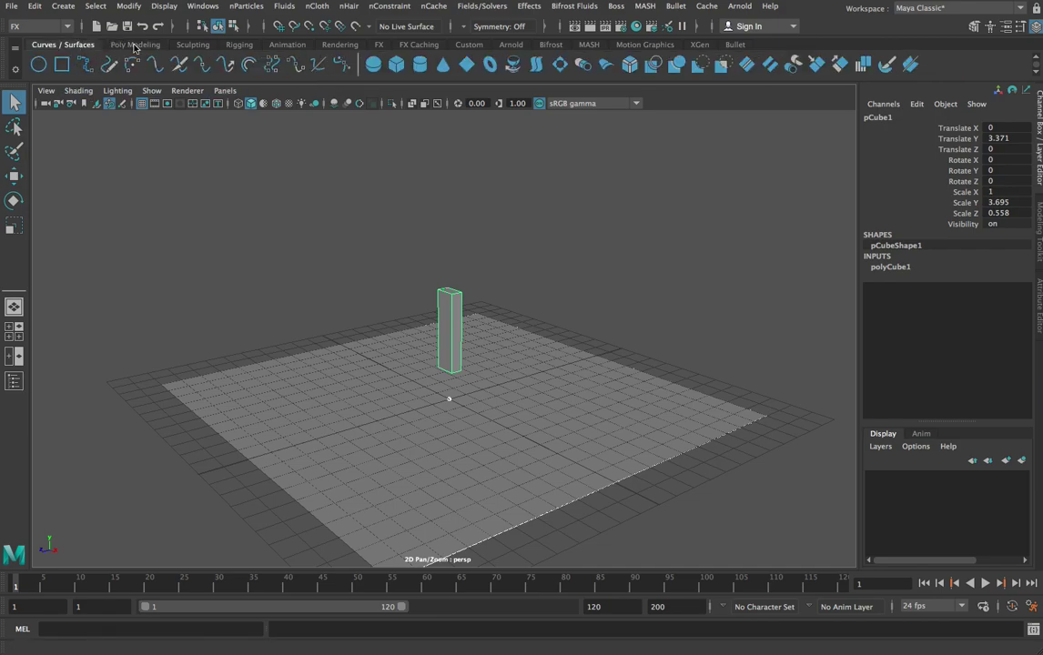
left_click(132, 46)
left_click(733, 44)
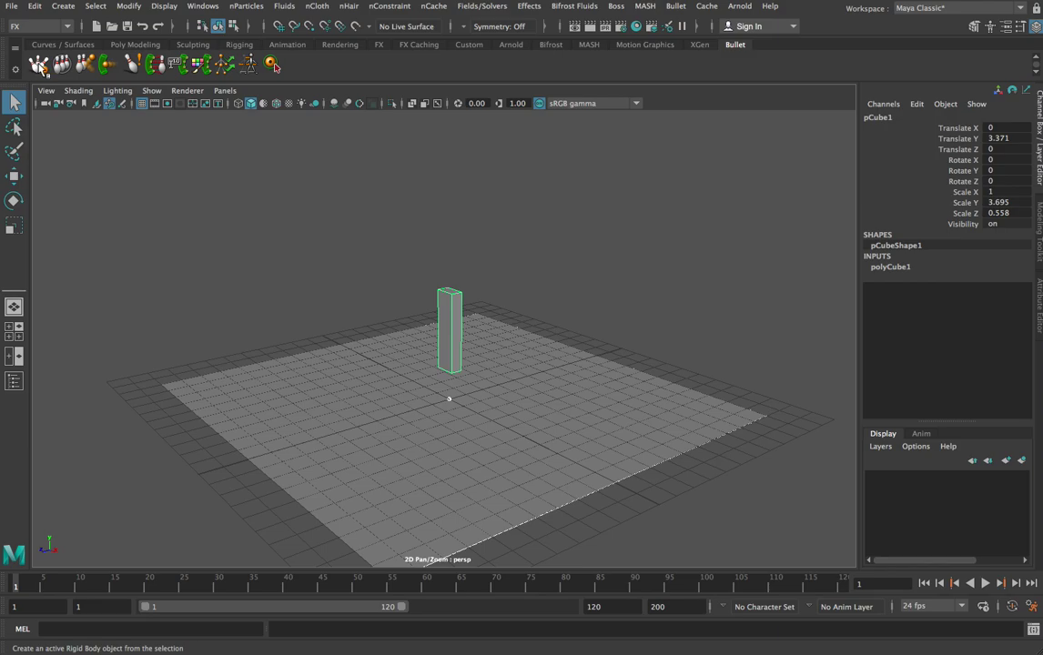
left_click(40, 66)
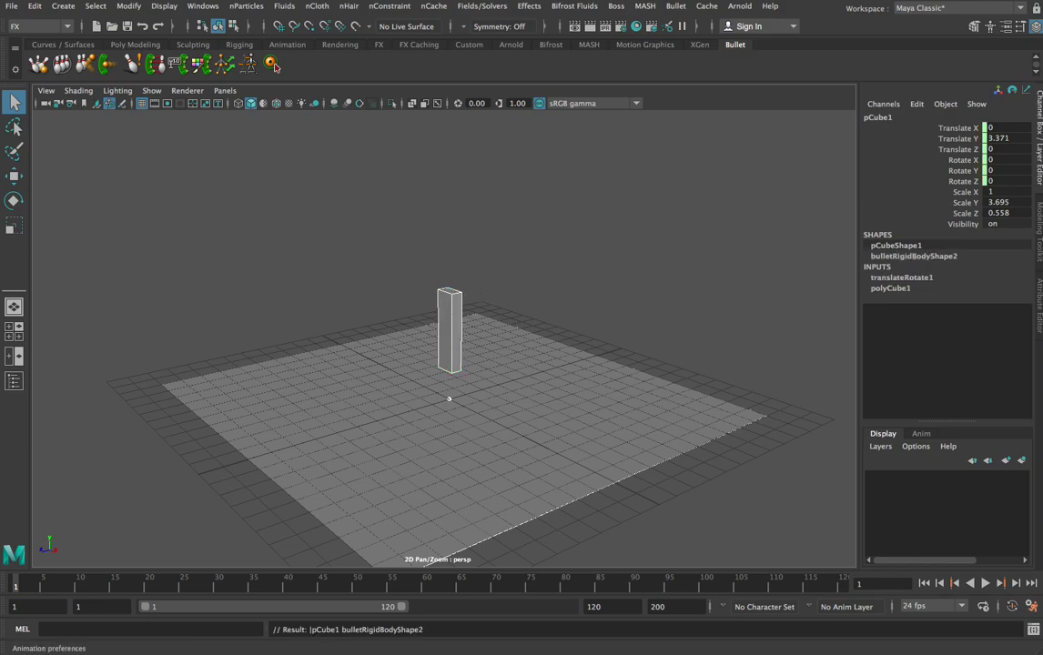
- Play the tall block's drop, return to the first frame and undo the block's active rigid body
left_click(986, 585)
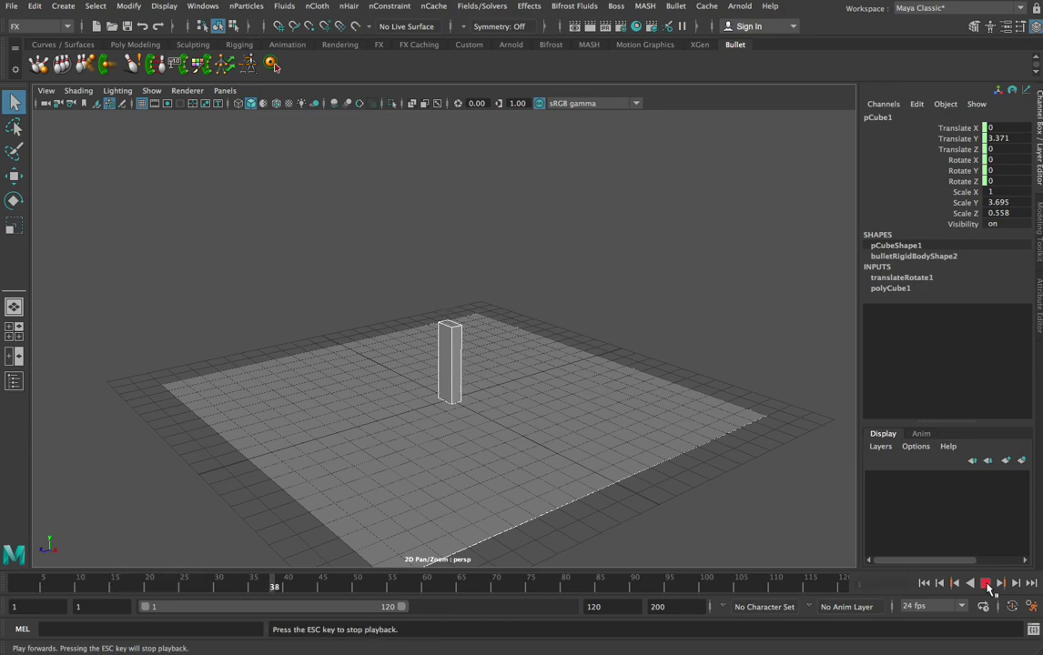
left_click(987, 584)
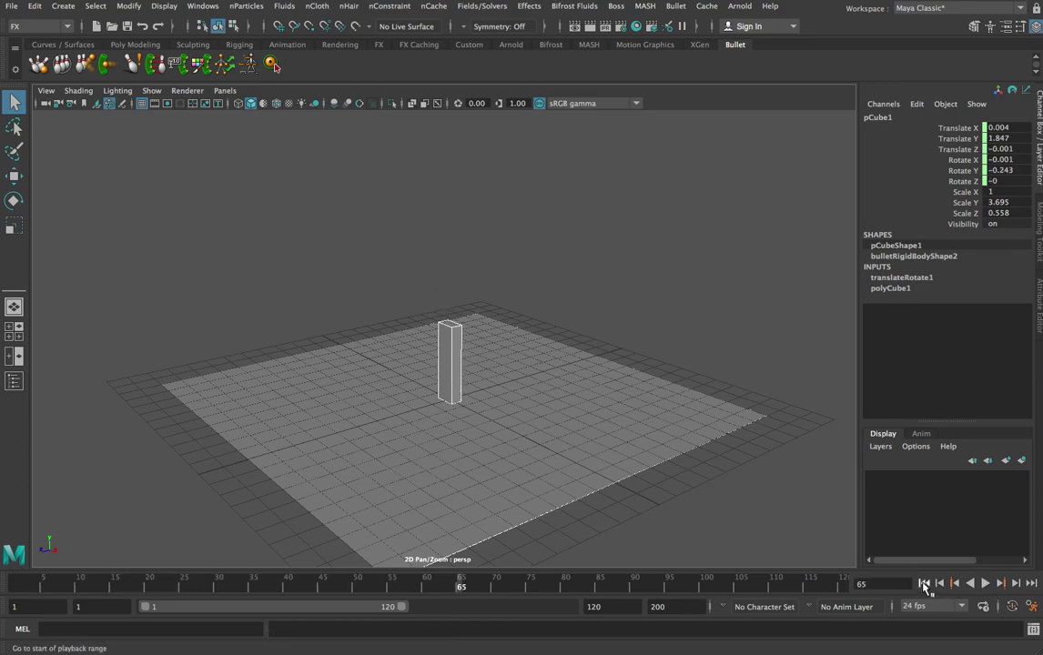
left_click(924, 585)
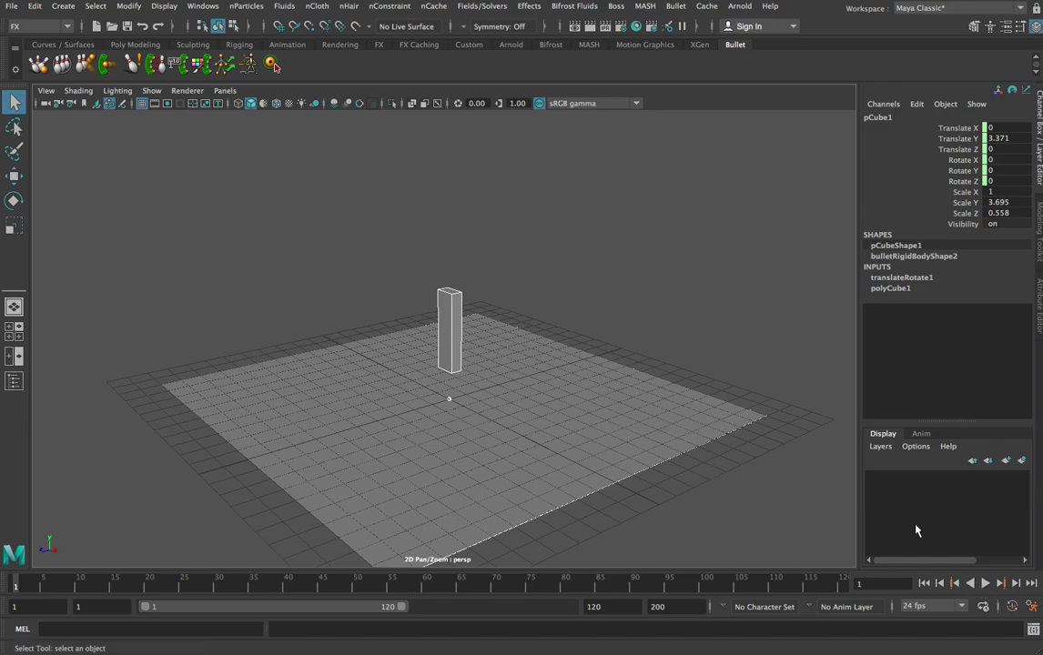
key("ctrl+z")
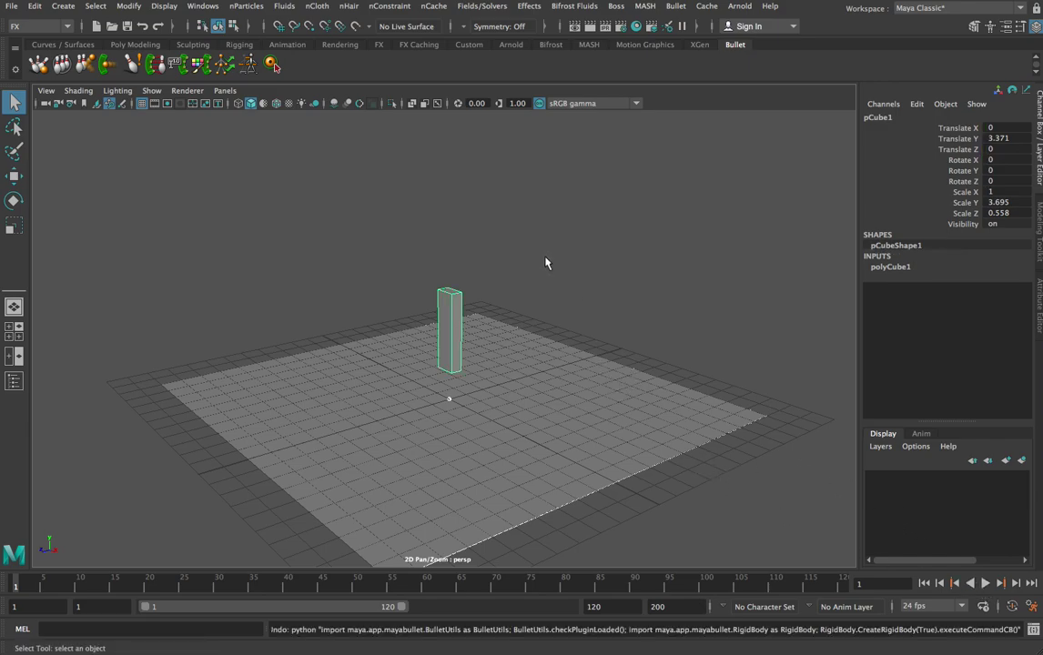
- Select the tall block, play the timeline without the block's rigid body, and return to the first frame
key("ctrl+z")
left_click(449, 314)
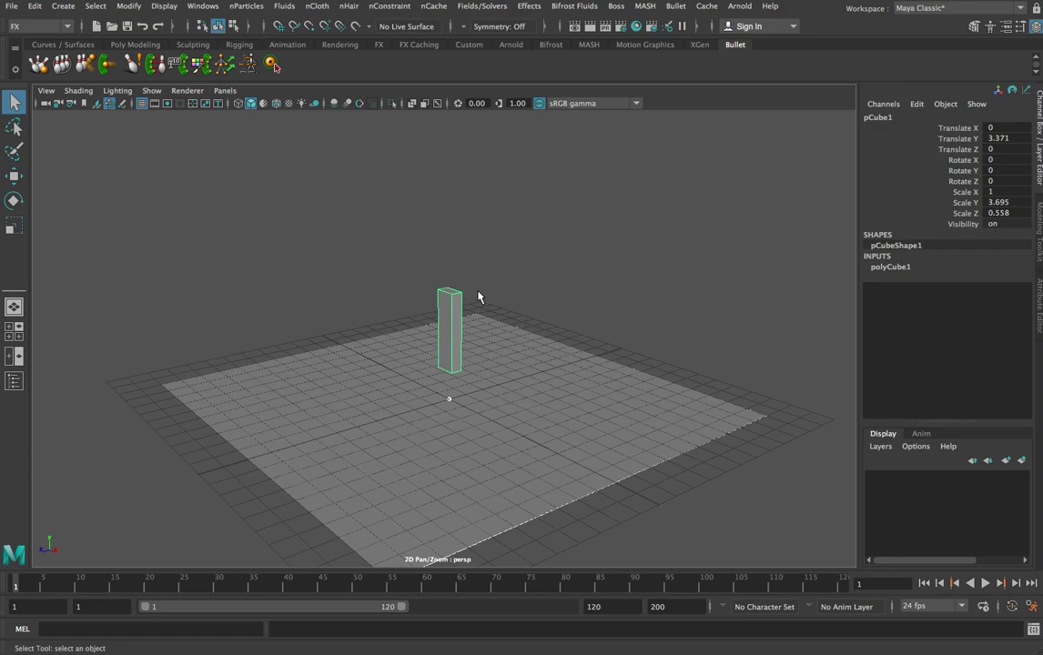
left_click(985, 583)
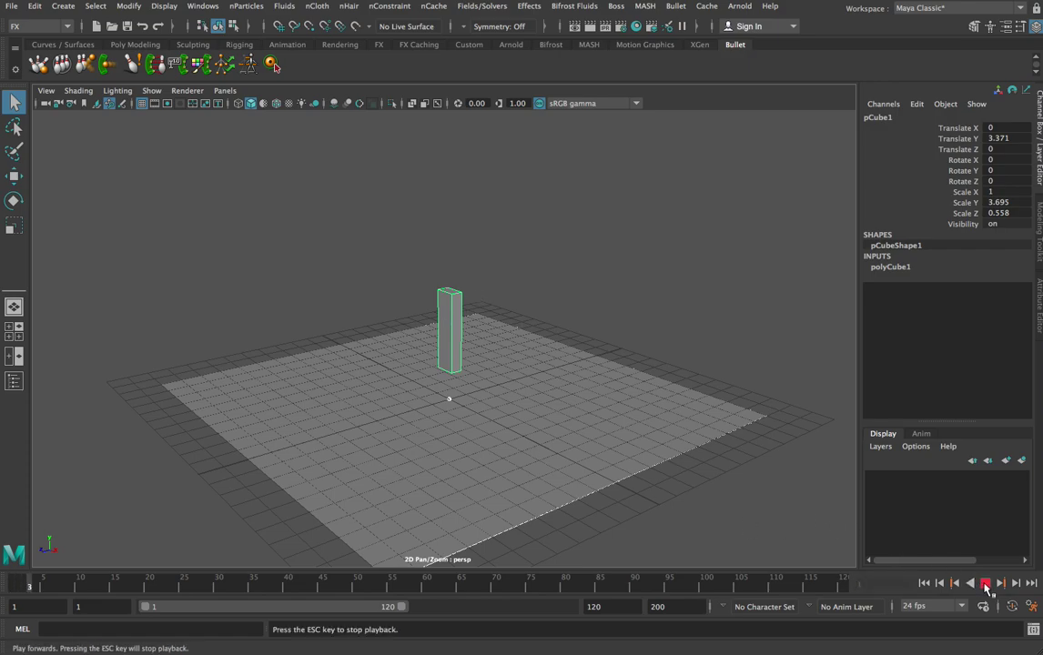
left_click(985, 583)
left_click(924, 584)
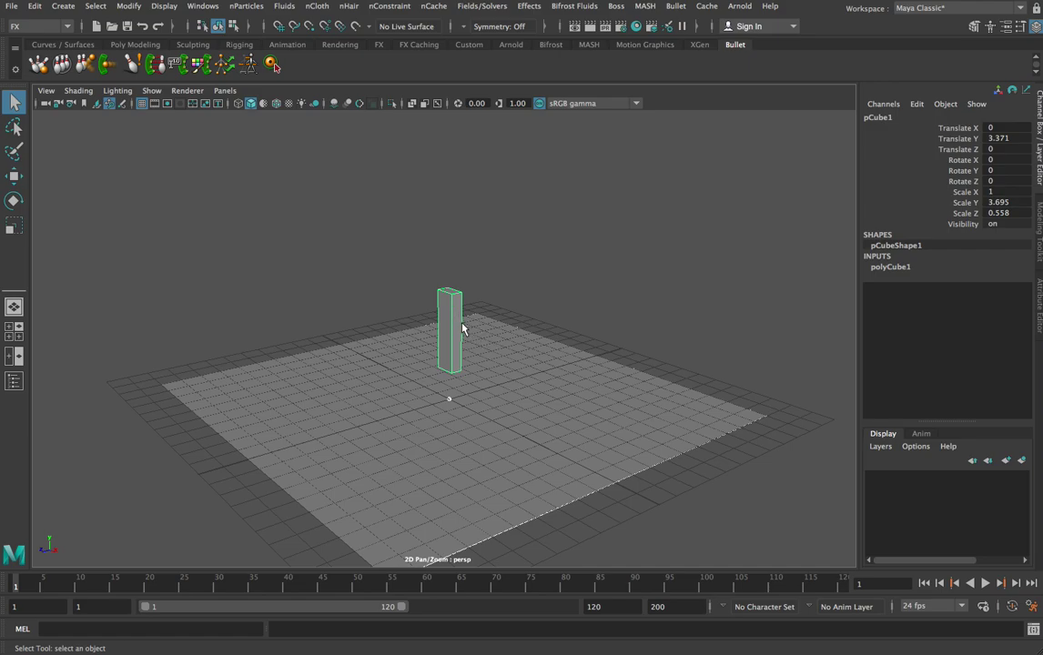
- Lower the tall block partly into the plane to a Translate Y of about 1.44, and make it an active Bullet rigid body
key("w")
left_click_drag(448, 273, 447, 311)
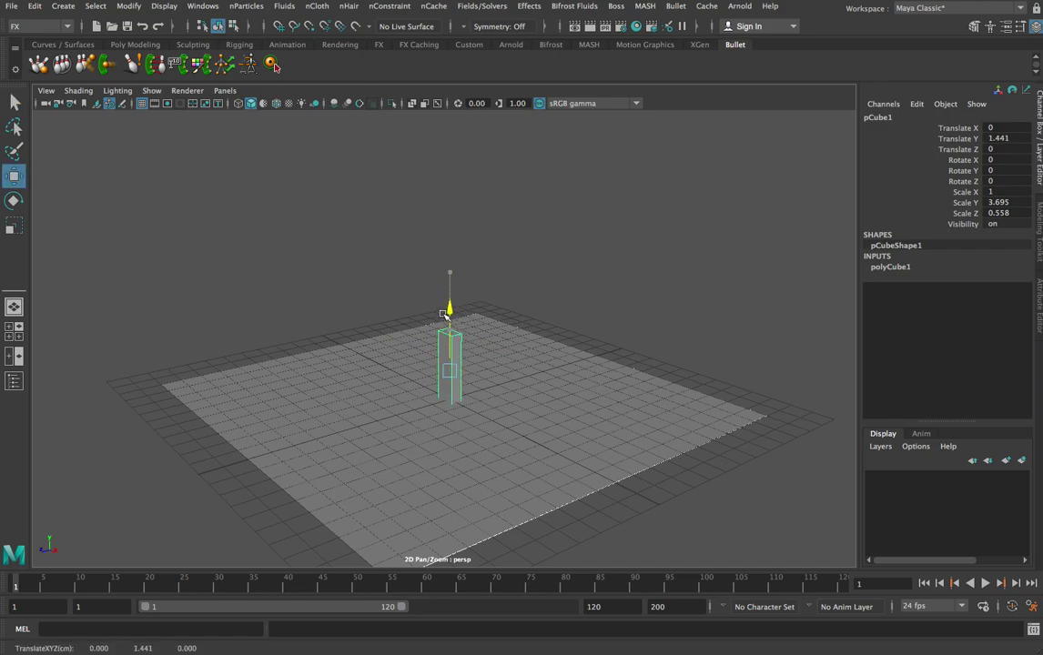
mouse_move(524, 421)
left_mouse_down("alt")
mouse_move(529, 392)
mouse_move(508, 405)
mouse_move(517, 419)
mouse_move(528, 414)
left_mouse_up("alt")
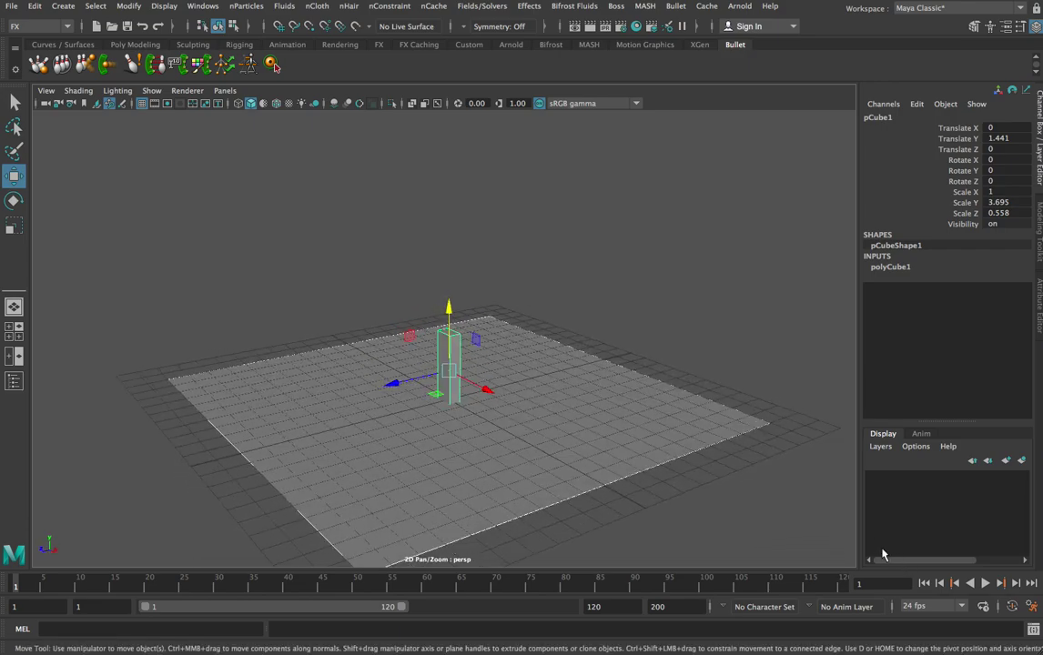
left_click(601, 263)
left_click(455, 329)
left_click(37, 64)
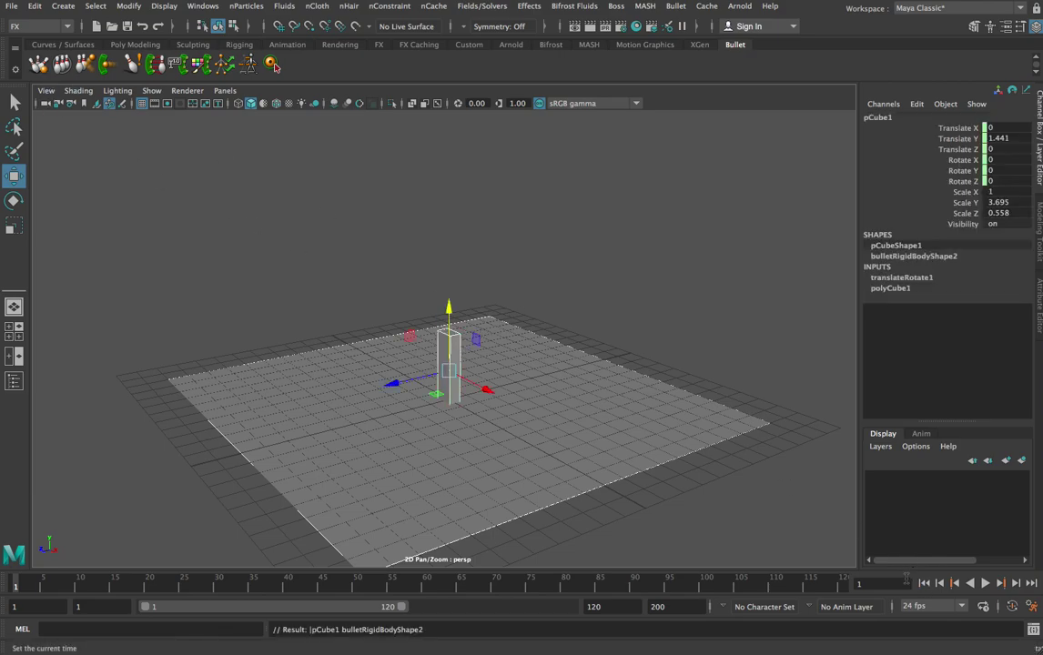
- Play the simulation of the block intersecting the plane, return to the first frame and inspect the overlap from several angles
left_click(986, 585)
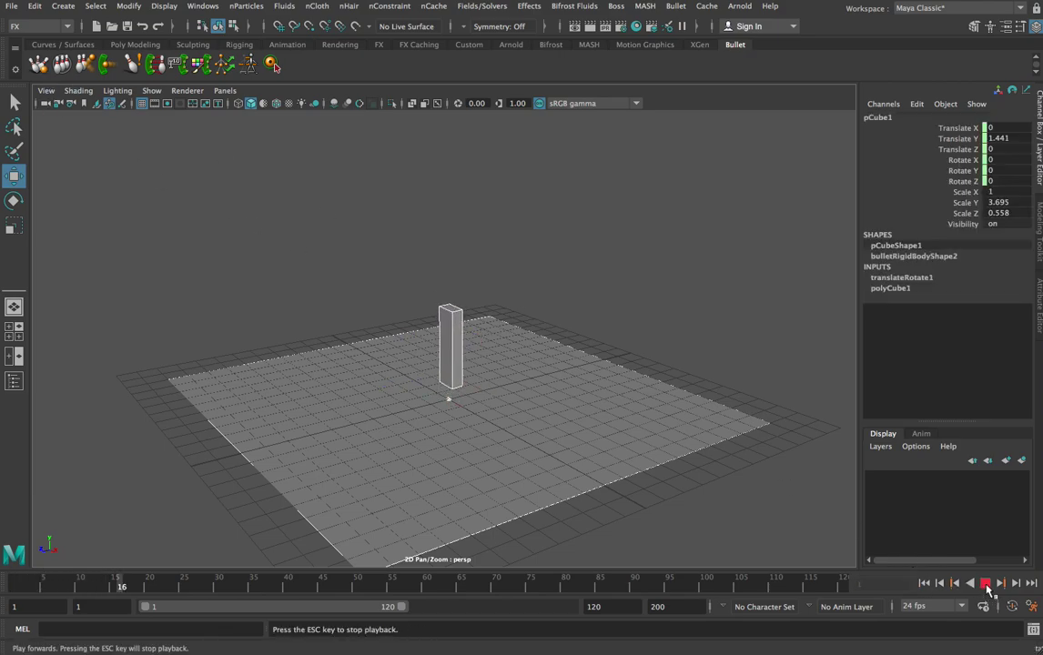
left_click(986, 585)
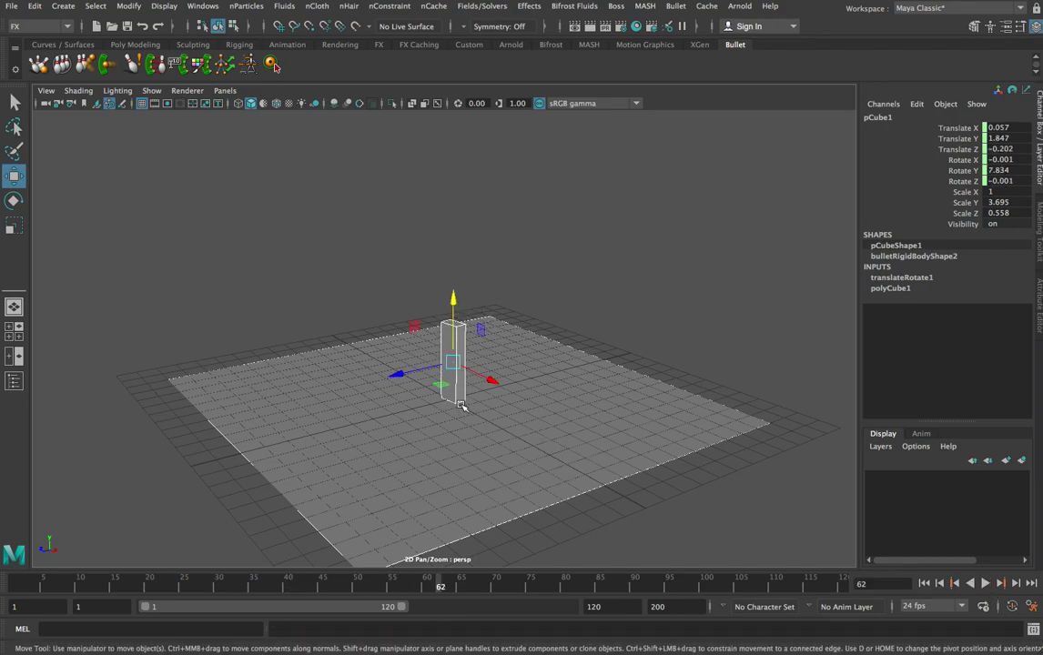
left_click(924, 583)
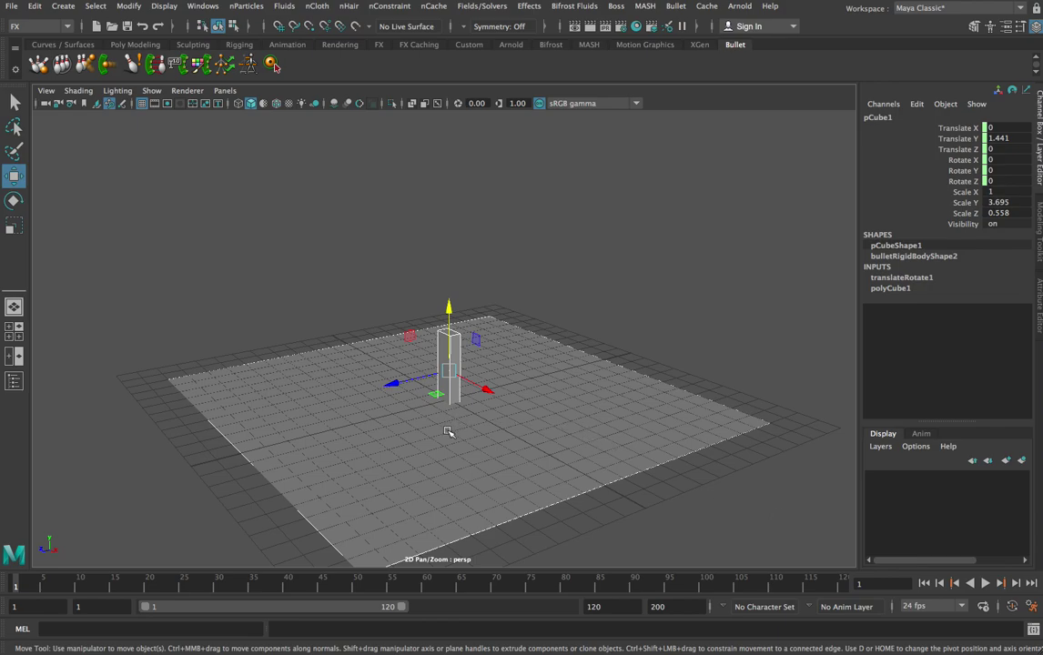
left_click_drag(488, 425, 485, 402, "alt")
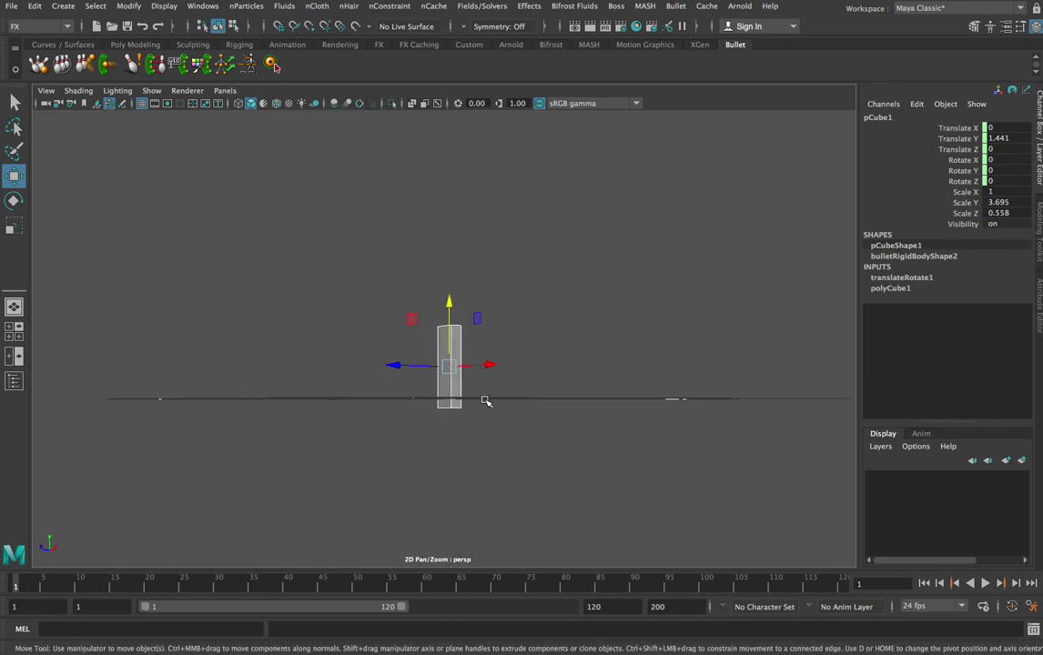
mouse_move(559, 333)
left_mouse_down("alt")
mouse_move(542, 347)
mouse_move(556, 347)
left_mouse_up("alt")
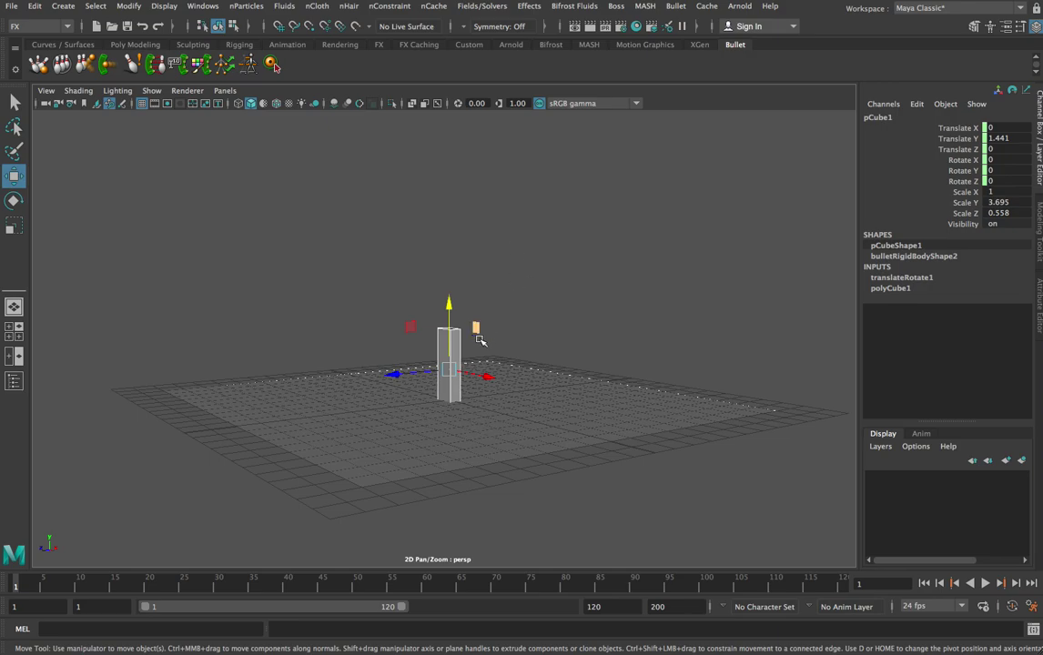
mouse_move(556, 332)
left_mouse_down("alt")
mouse_move(592, 335)
mouse_move(560, 332)
left_mouse_up("alt")
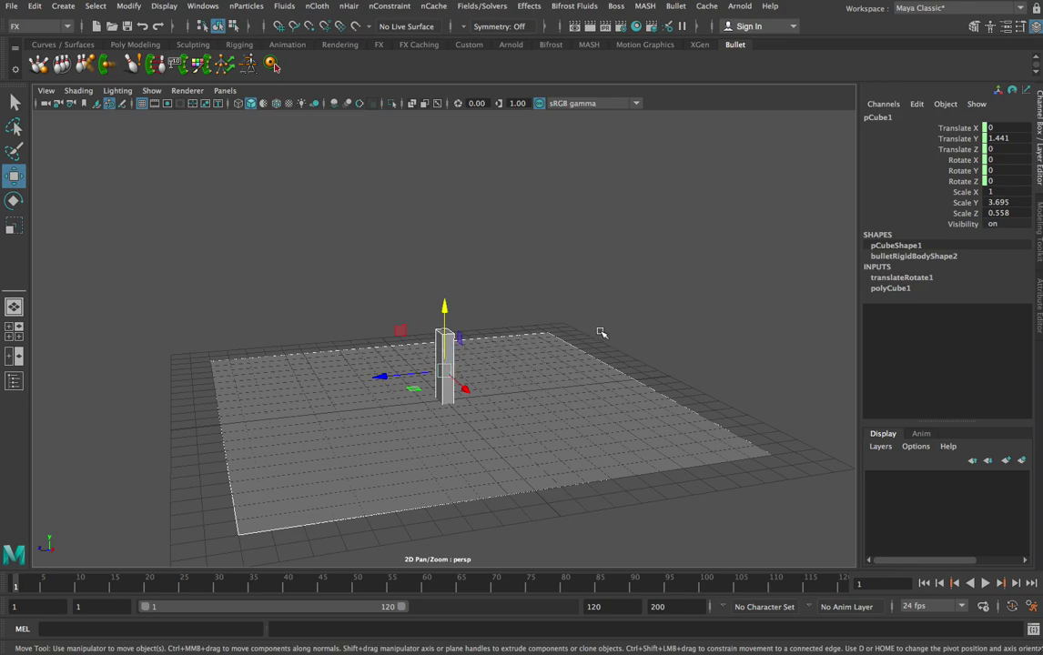
left_click_drag(607, 337, 641, 333, "alt")
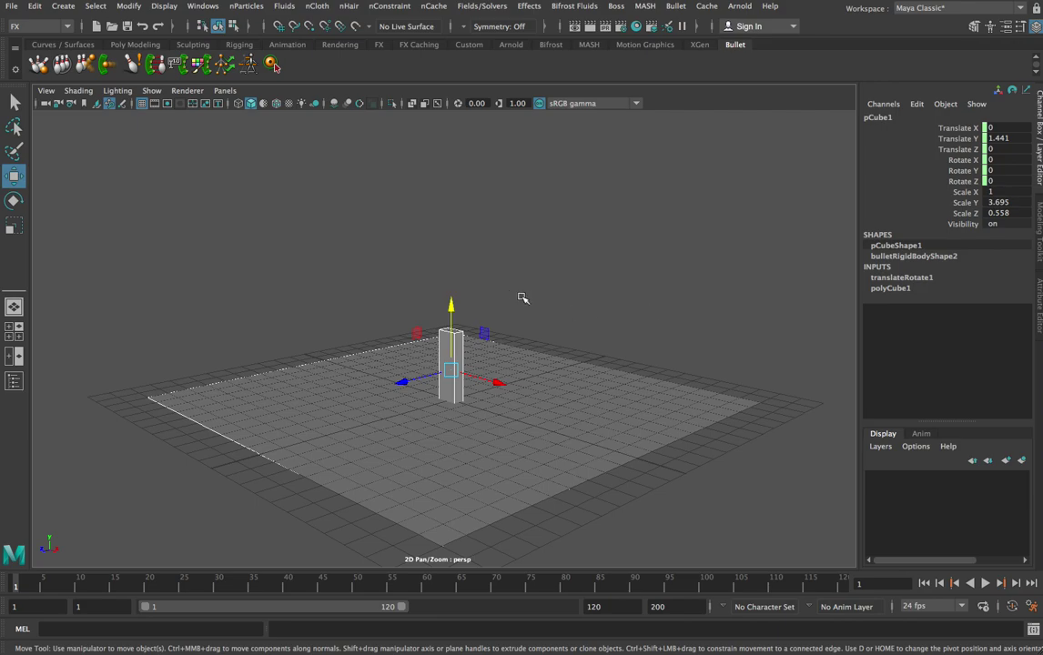
- Undo the block's active rigid body and move the block to about 1.87 in Translate Y and 1.3 in Translate Z
left_click(634, 327)
key("ctrl+z")
left_click(445, 337)
left_click(445, 337)
left_click_drag(454, 308, 456, 297)
left_click_drag(402, 373, 378, 375)
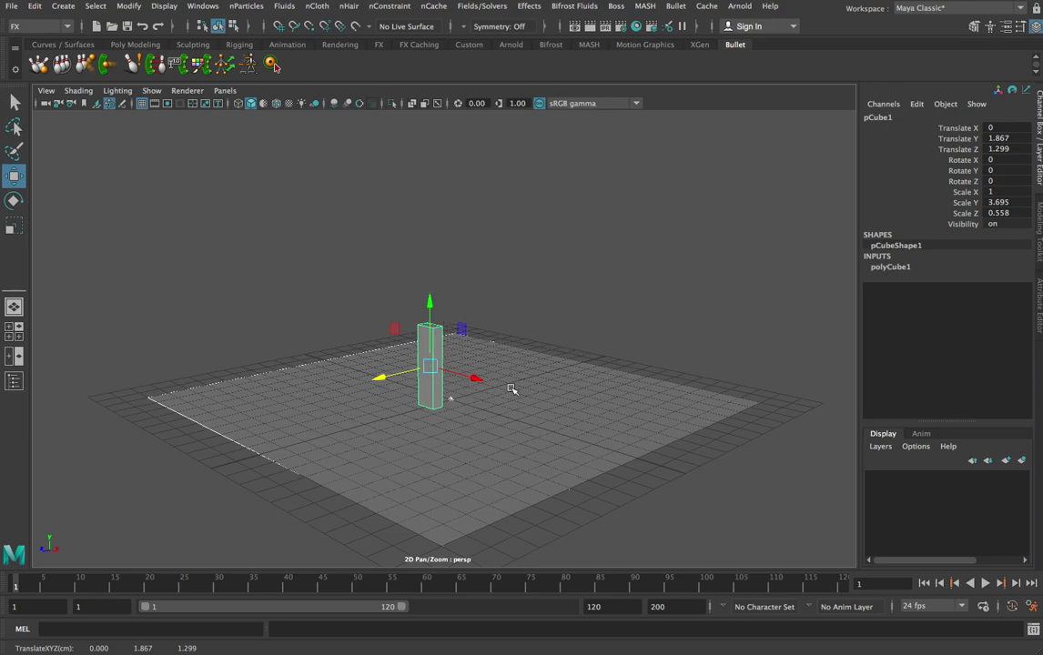
- Duplicate the tall block and move the copy along Z to about -1.15 as a second post
left_click(552, 366)
left_click_drag(552, 366, 511, 324, "alt")
left_click(510, 324)
left_click(421, 366)
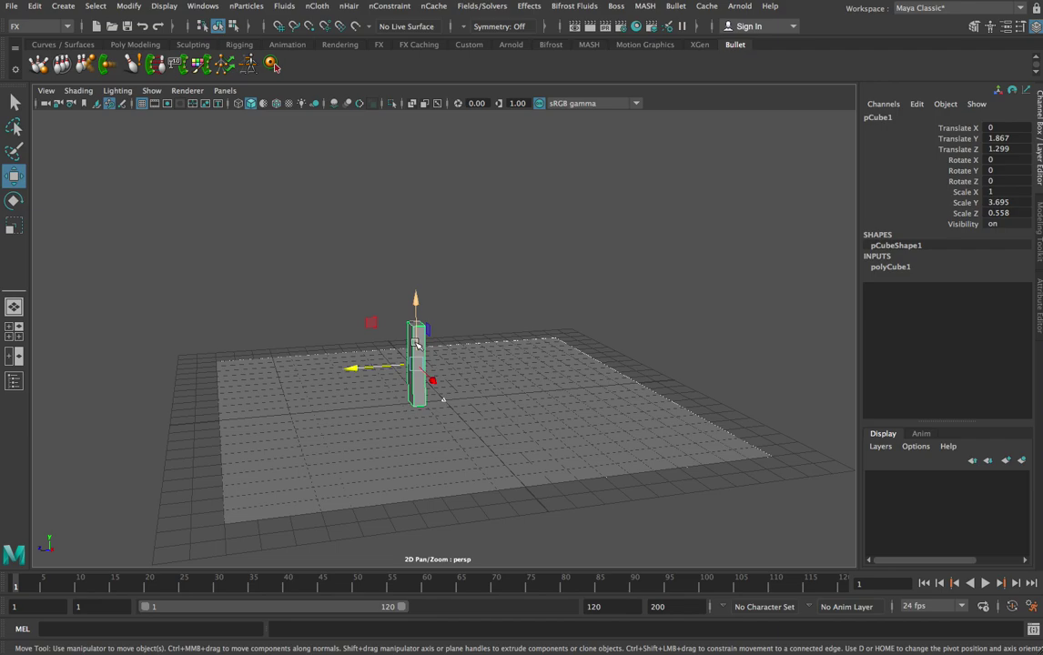
key("ctrl+d")
left_click_drag(353, 368, 408, 366)
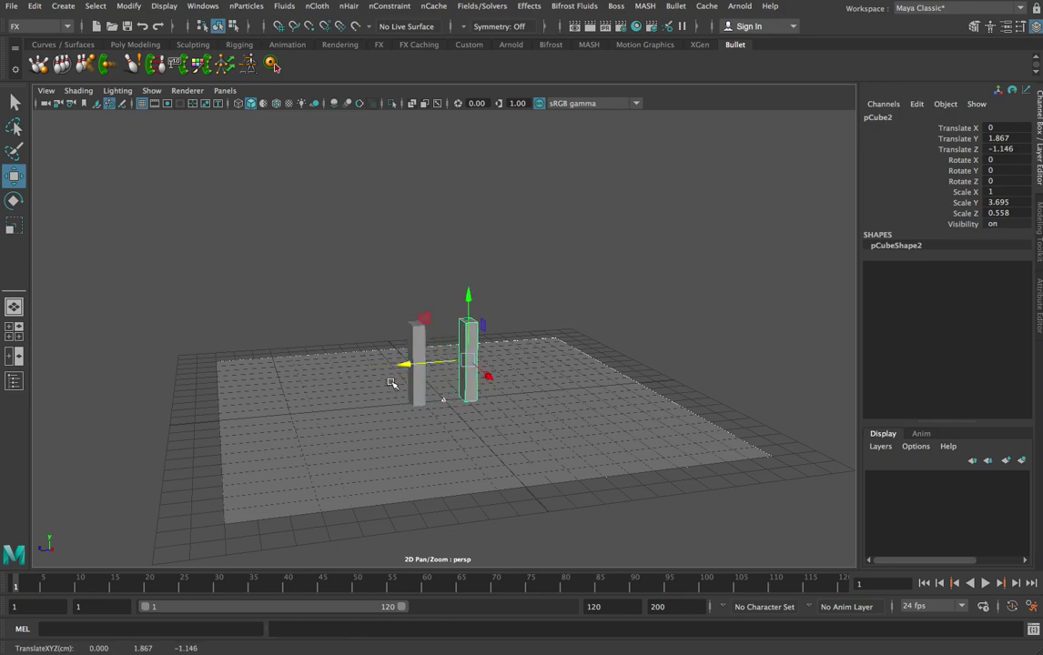
- Duplicate the second post, rotate the copy 90° in X, and place it across both posts at about 4.03 in Y and -0.1 in Z
key("ctrl+d")
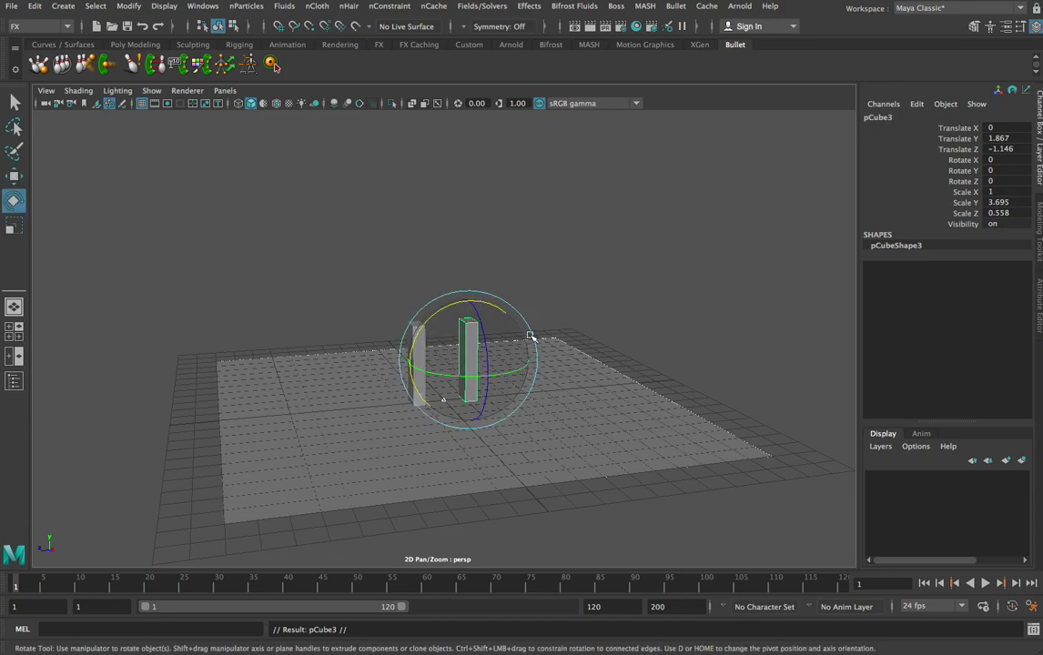
left_click_drag(447, 309, 378, 363)
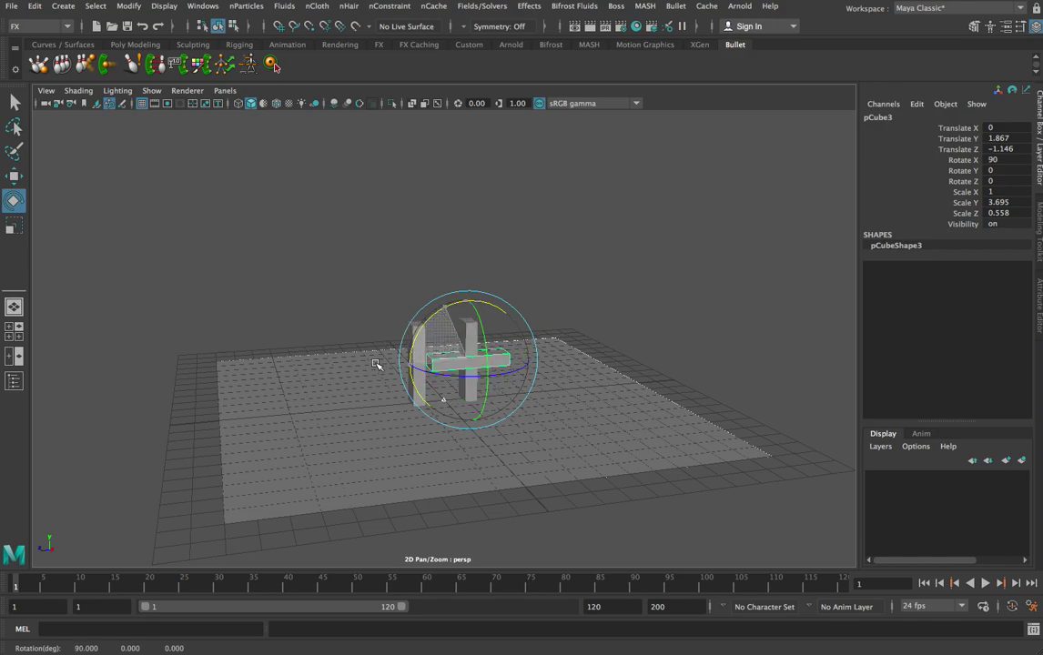
key("w")
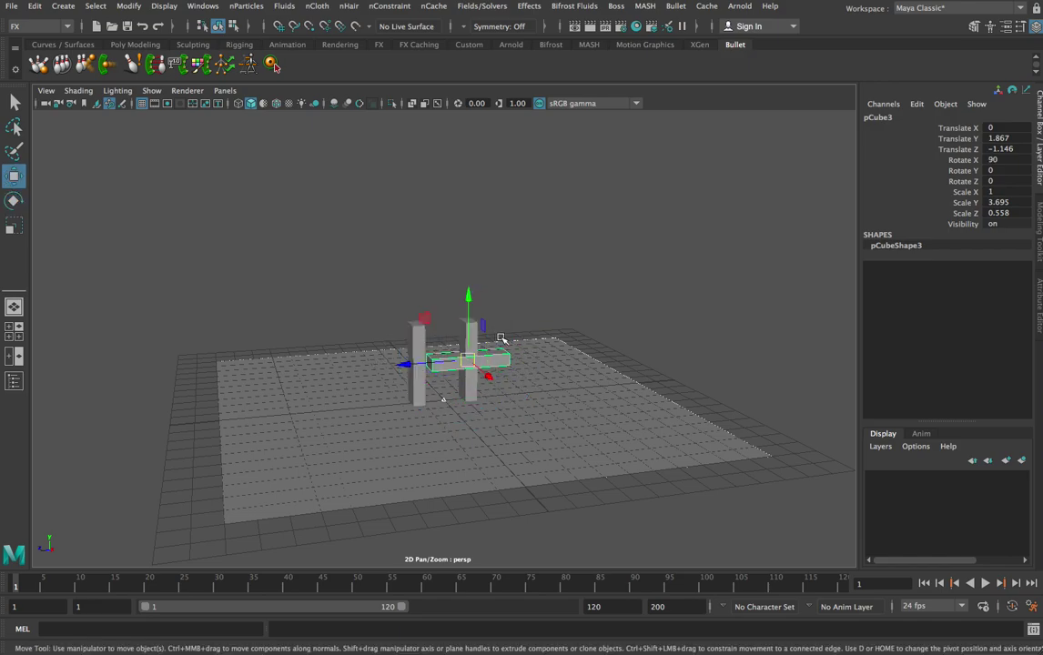
left_click_drag(469, 291, 468, 251)
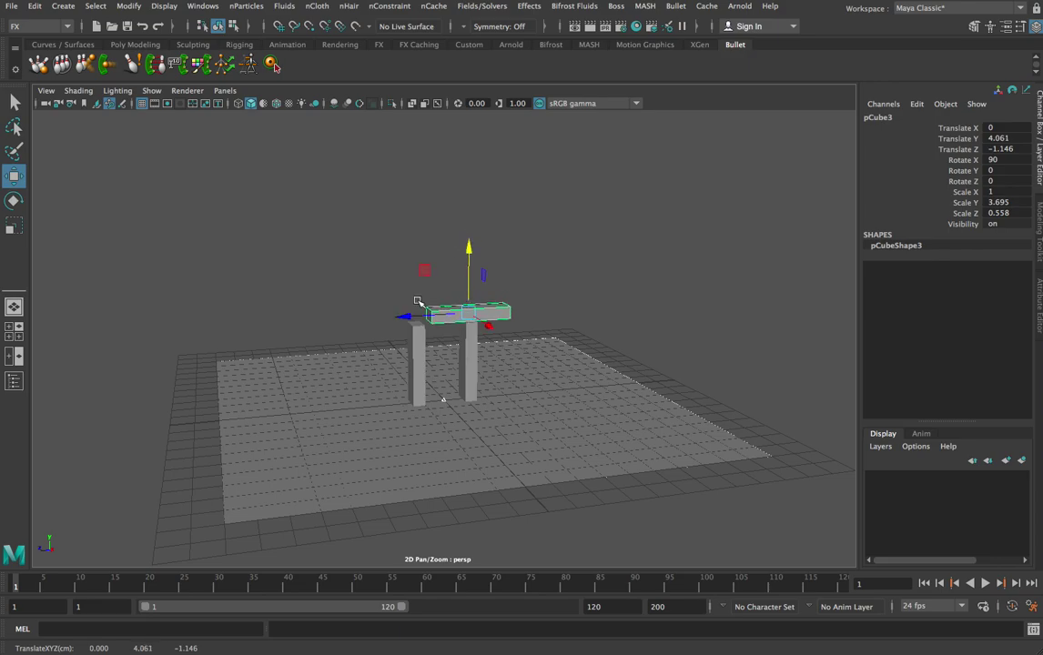
left_click_drag(394, 314, 382, 313)
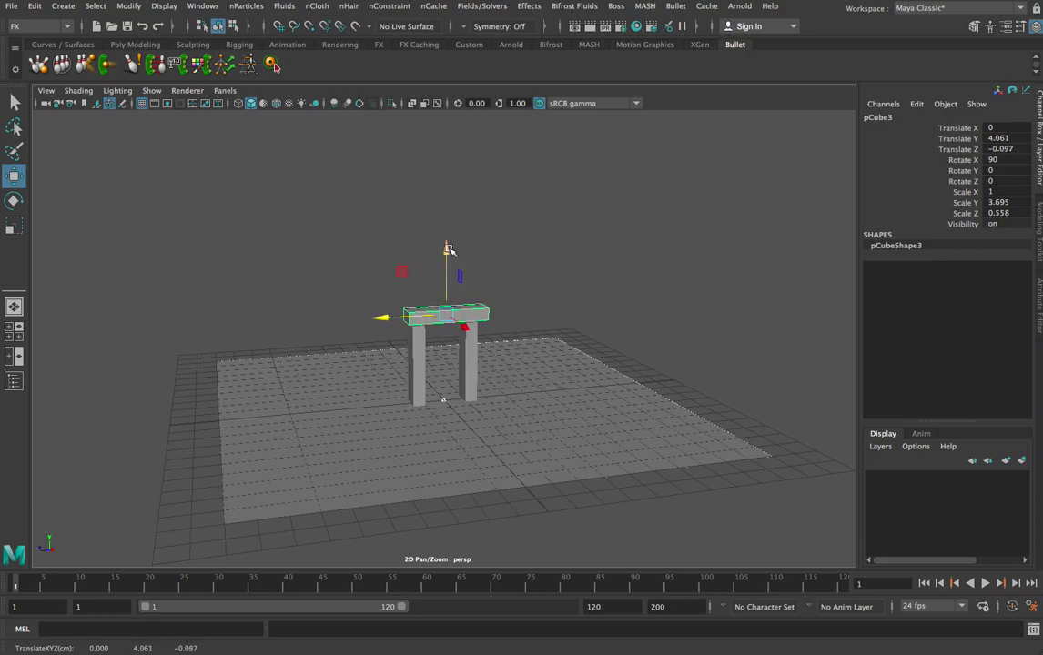
left_click_drag(446, 249, 446, 252)
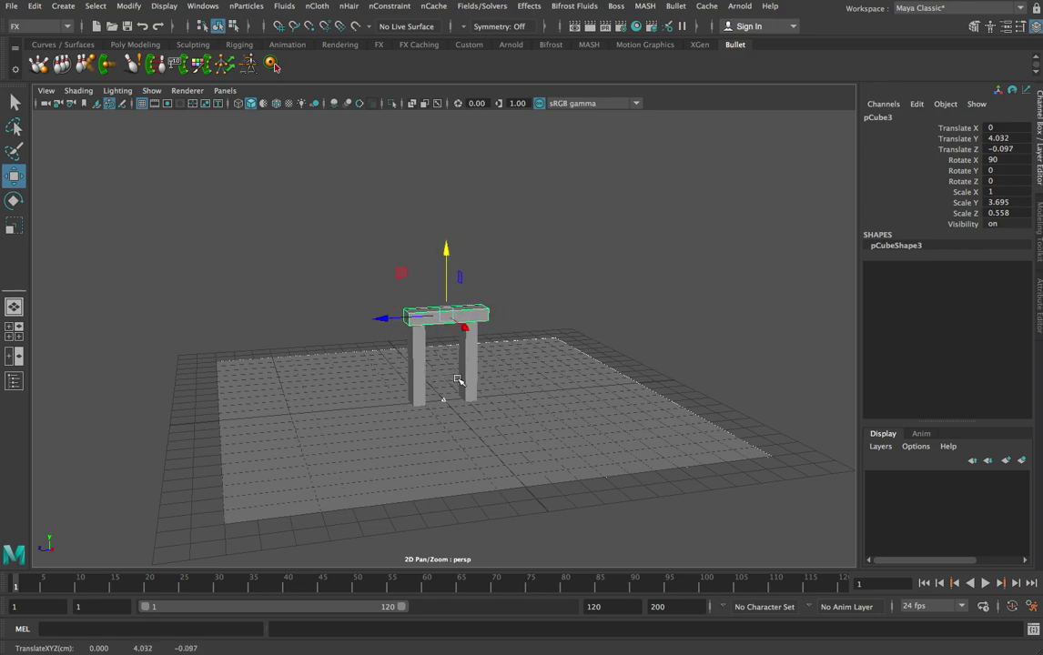
- In the side view, adjust the crossbar to rest on the post tops at a Translate Y of about 4.02
key("space")
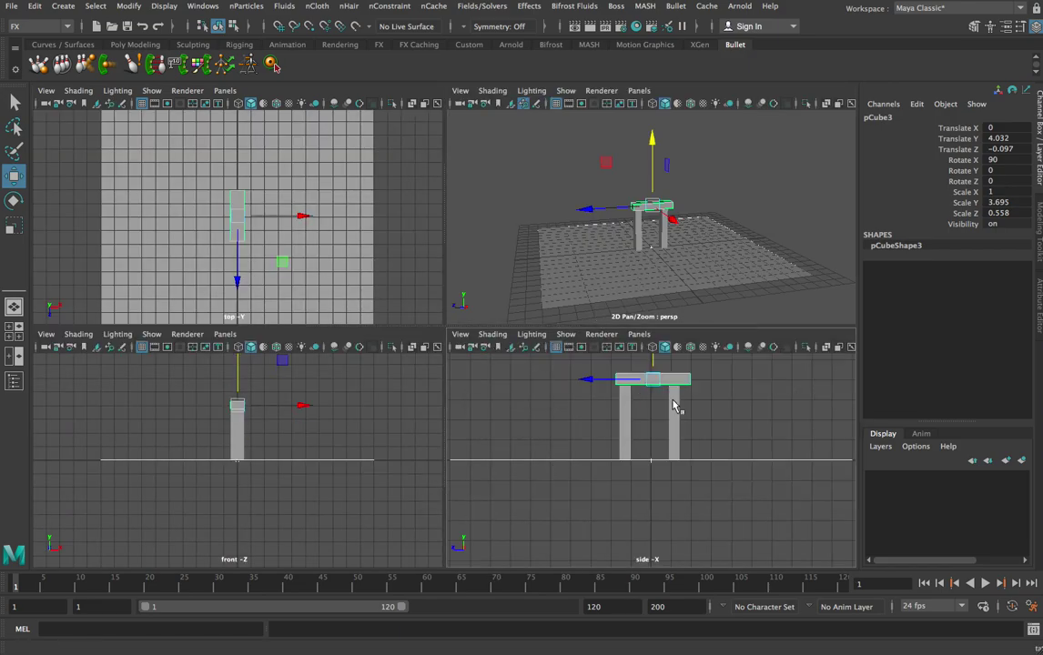
key("space")
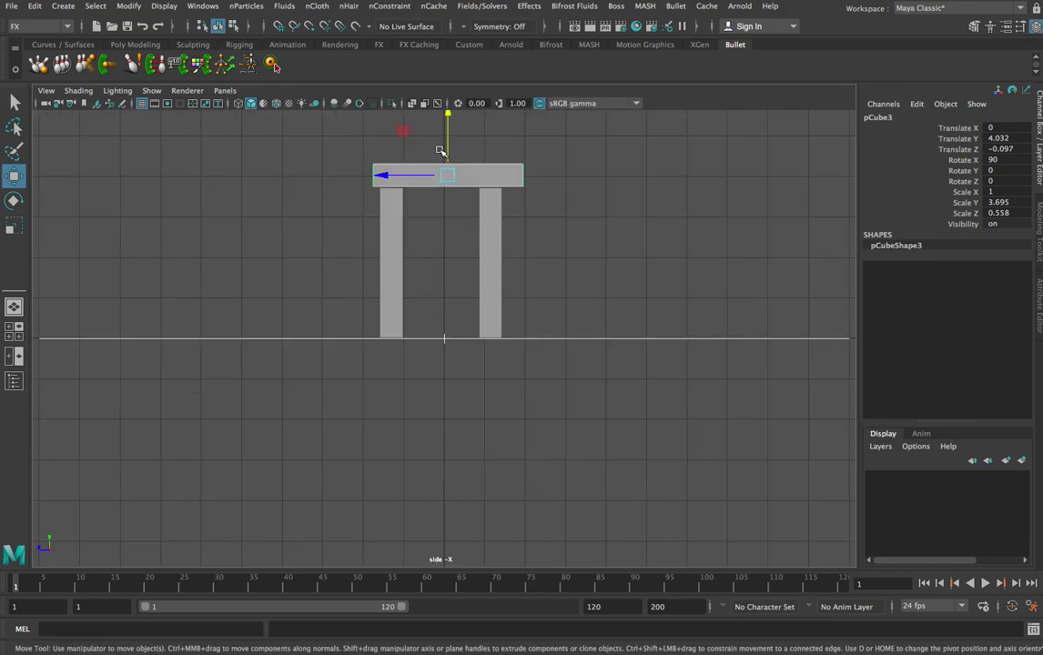
left_click_drag(446, 131, 447, 131)
left_click_drag(508, 286, 527, 285, "alt")
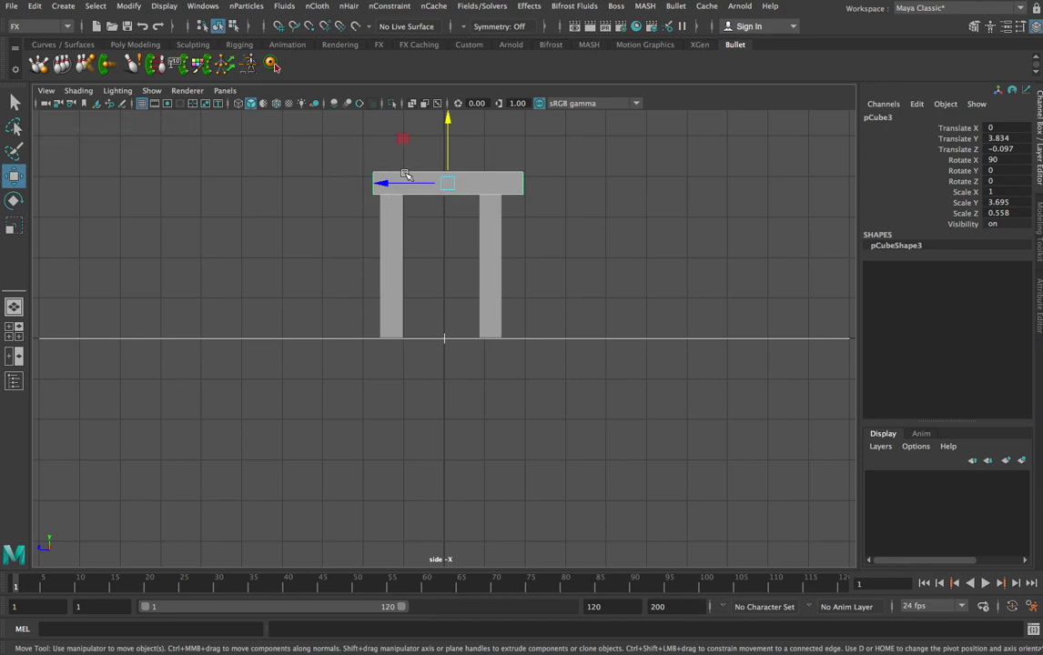
left_click_drag(448, 146, 449, 137)
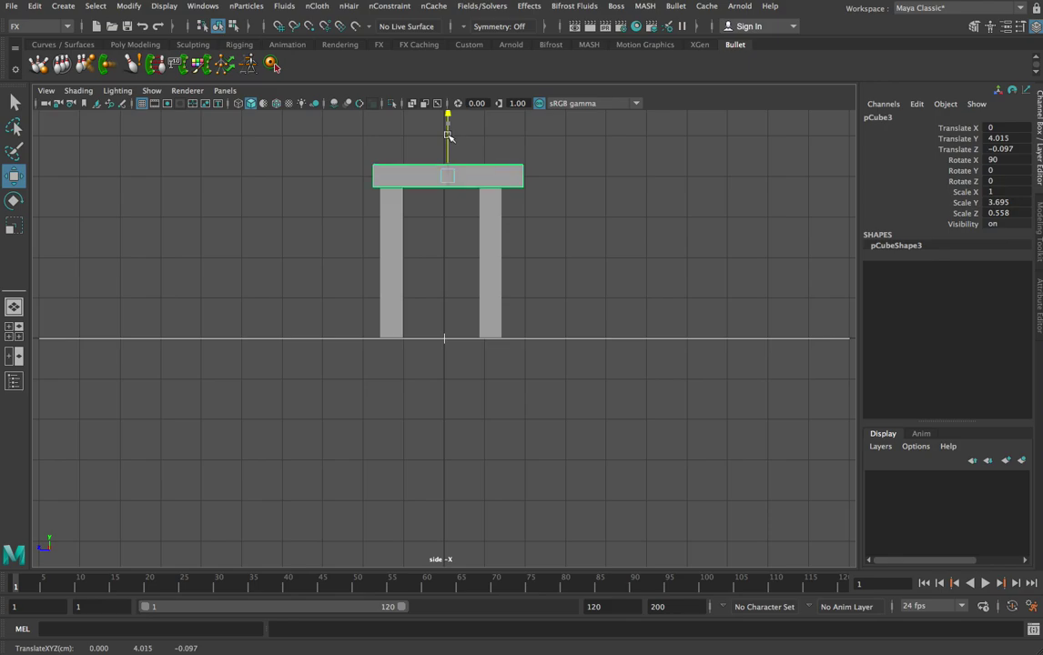
- Align the two posts with the crossbar's ends by moving them to about 1.46 and -1.64 in Translate Z
left_click(395, 224)
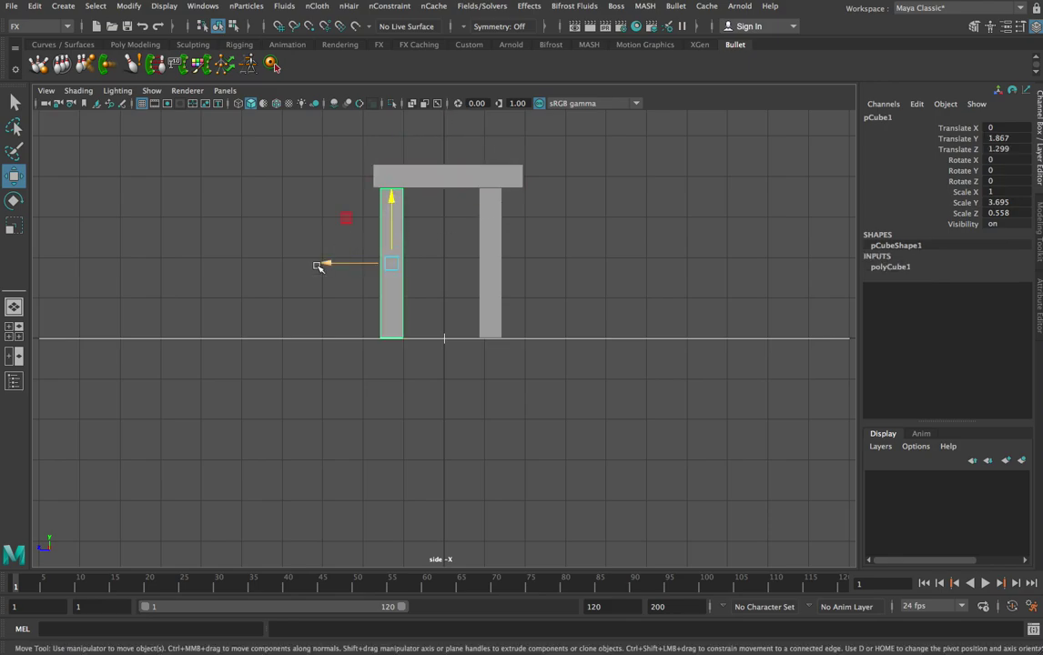
left_click_drag(325, 265, 322, 266)
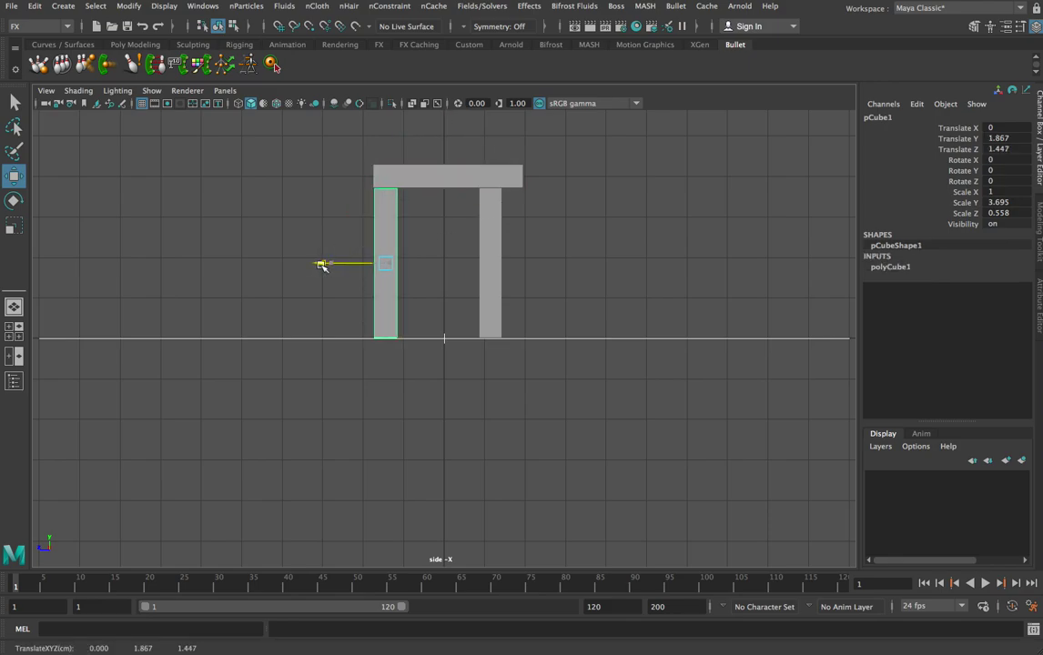
left_click(489, 231)
left_click_drag(425, 263, 447, 264)
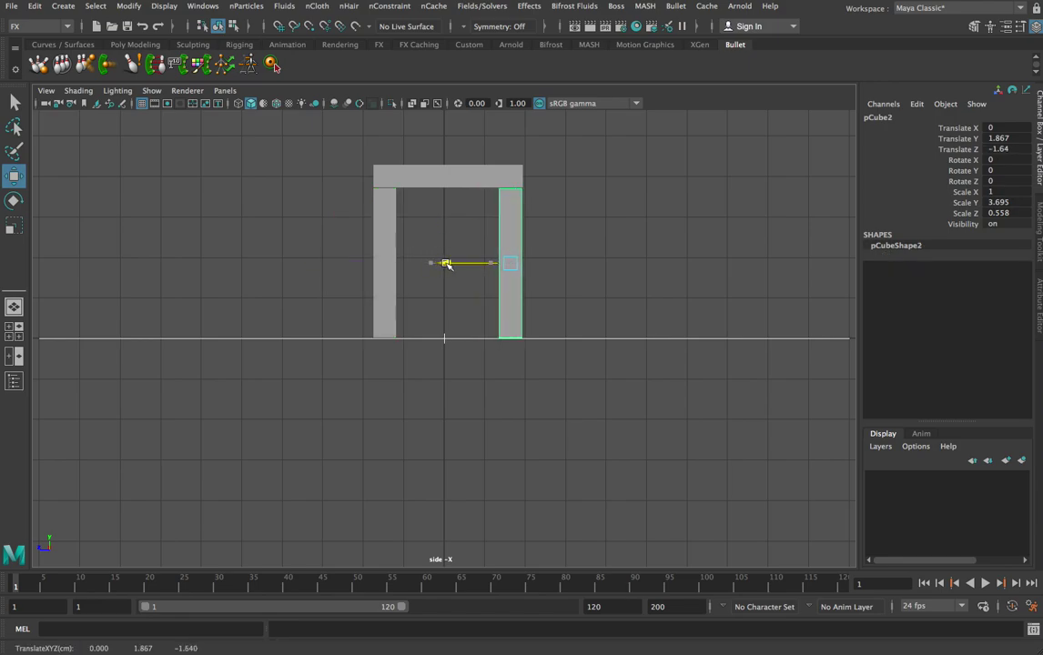
- Duplicate both posts and the crossbar and stack the copies on top, with the new posts at about 6.17 in Translate Y
scroll(567, 254, "down", 1)
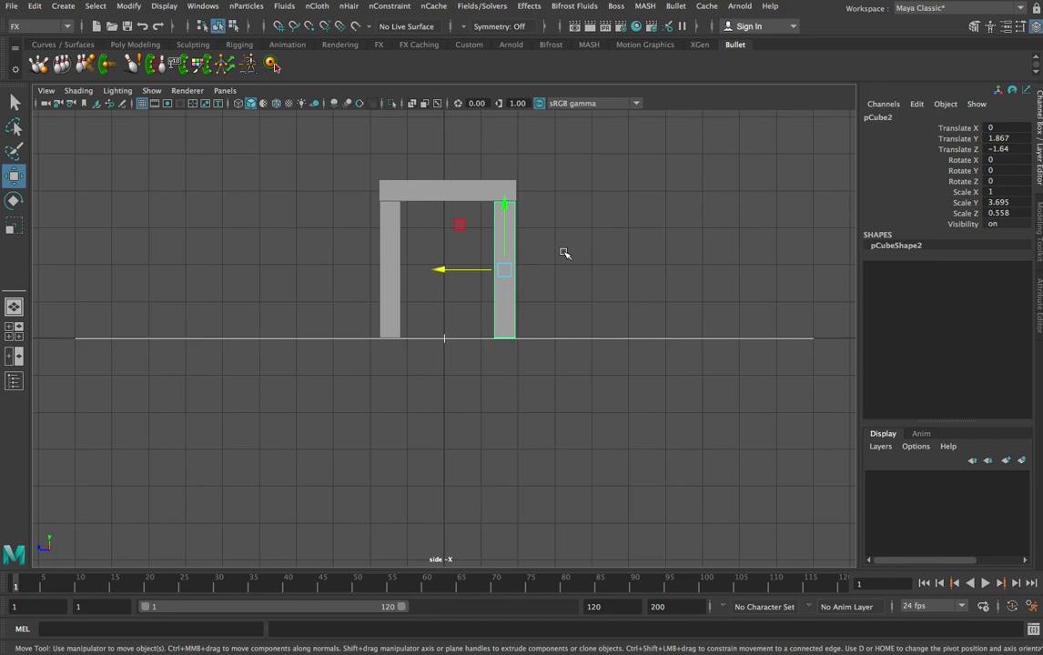
scroll(546, 253, "down", 1)
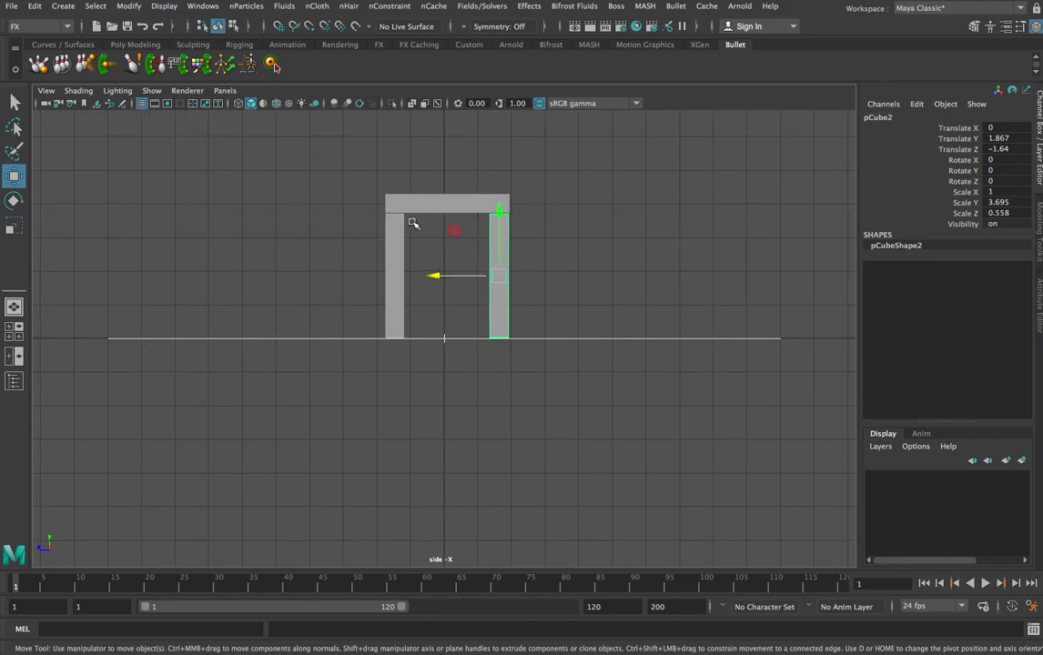
left_click_drag(360, 171, 538, 282)
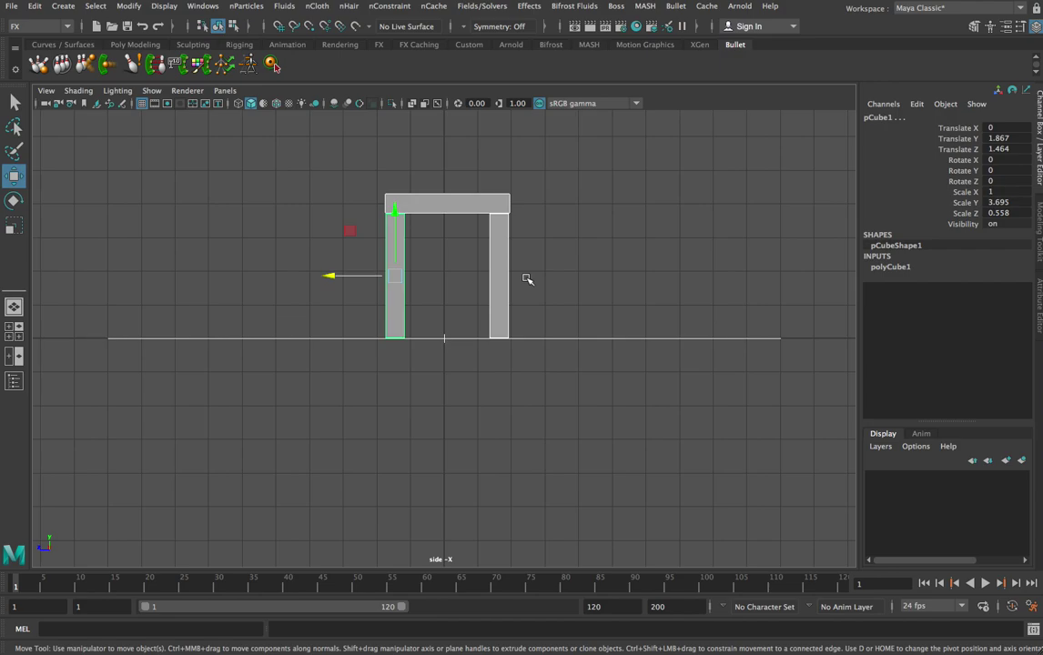
left_click_drag(394, 207, 406, 70, "shift")
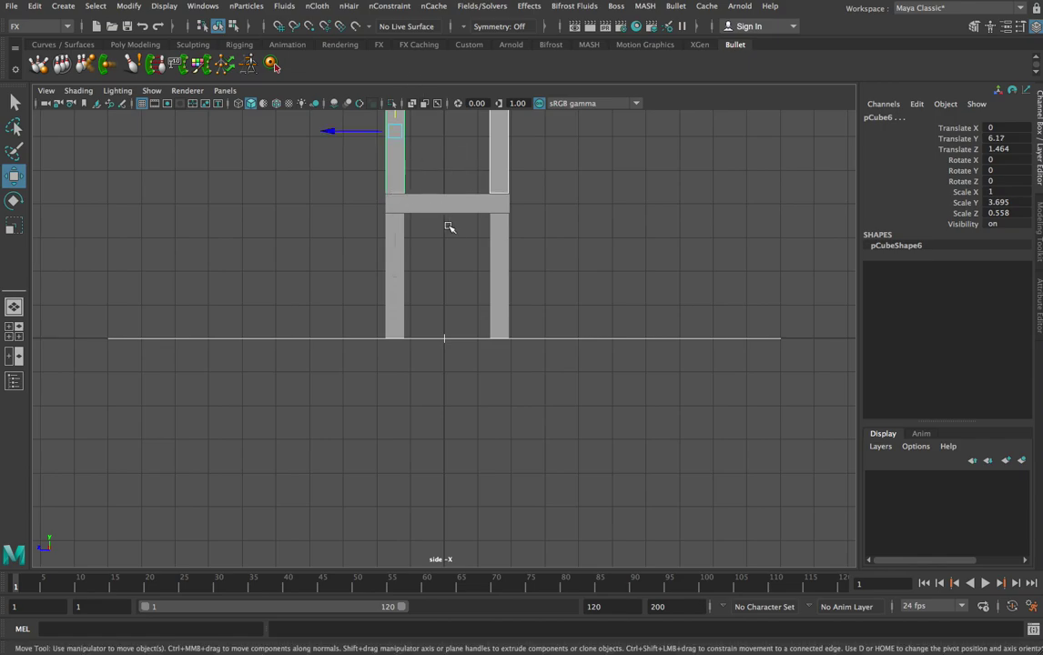
- Repeat the duplication with the same offset to add a third storey, its posts at about 10.47 in Translate Y
scroll(446, 229, "down", 2)
scroll(445, 229, "down", 3)
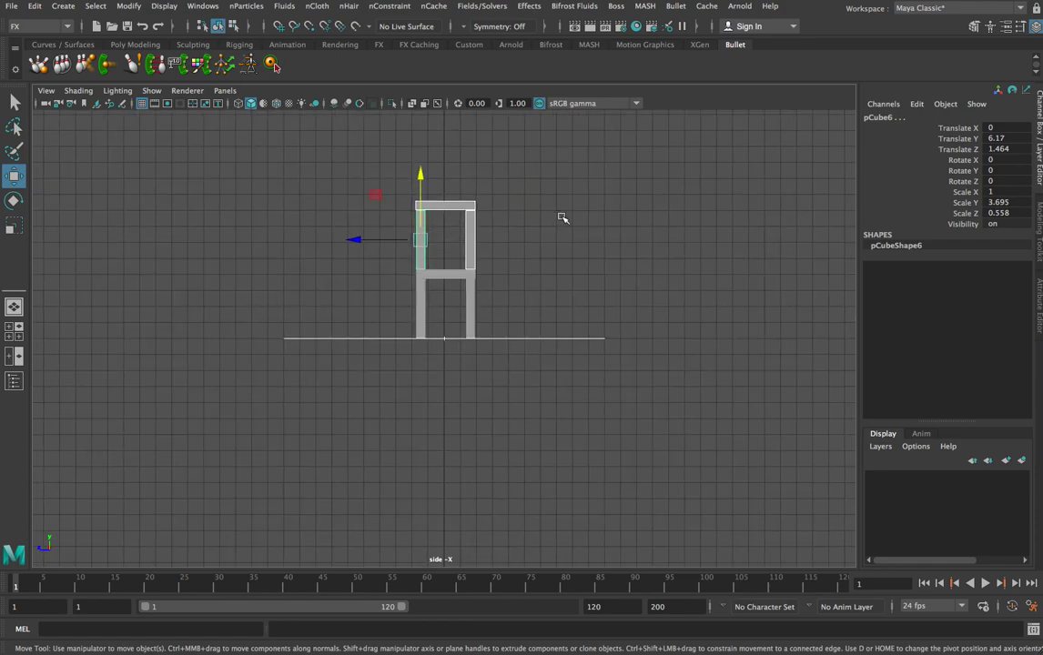
key("shift+d")
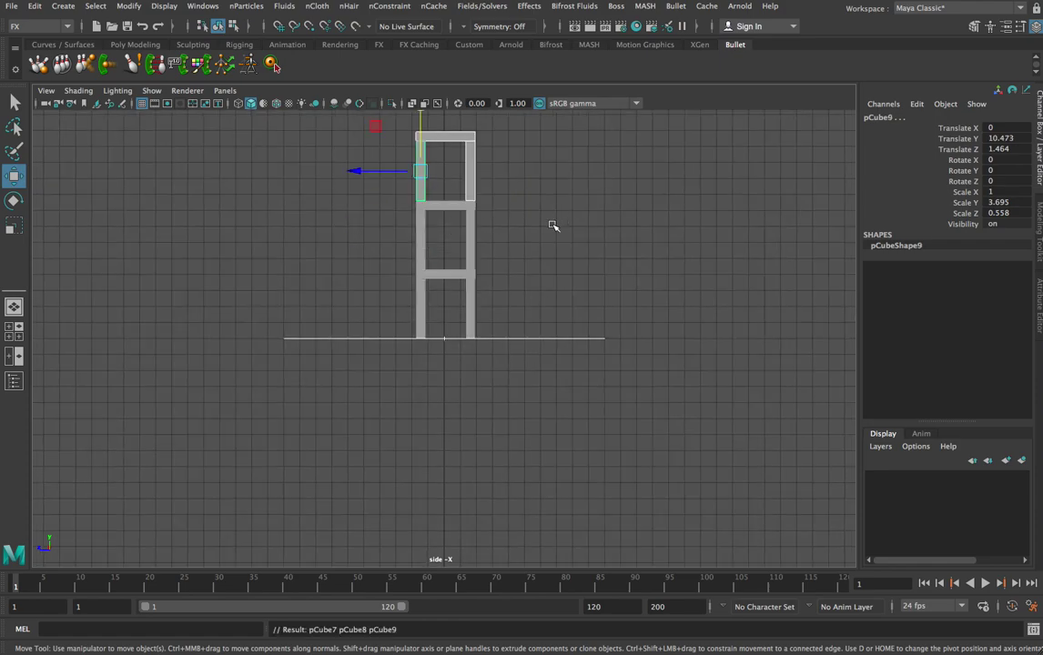
- Repeat the duplication with the same offset to add a fourth storey, its posts at about 14.78 in Translate Y
scroll(552, 225, "down", 3)
key("shift+d")
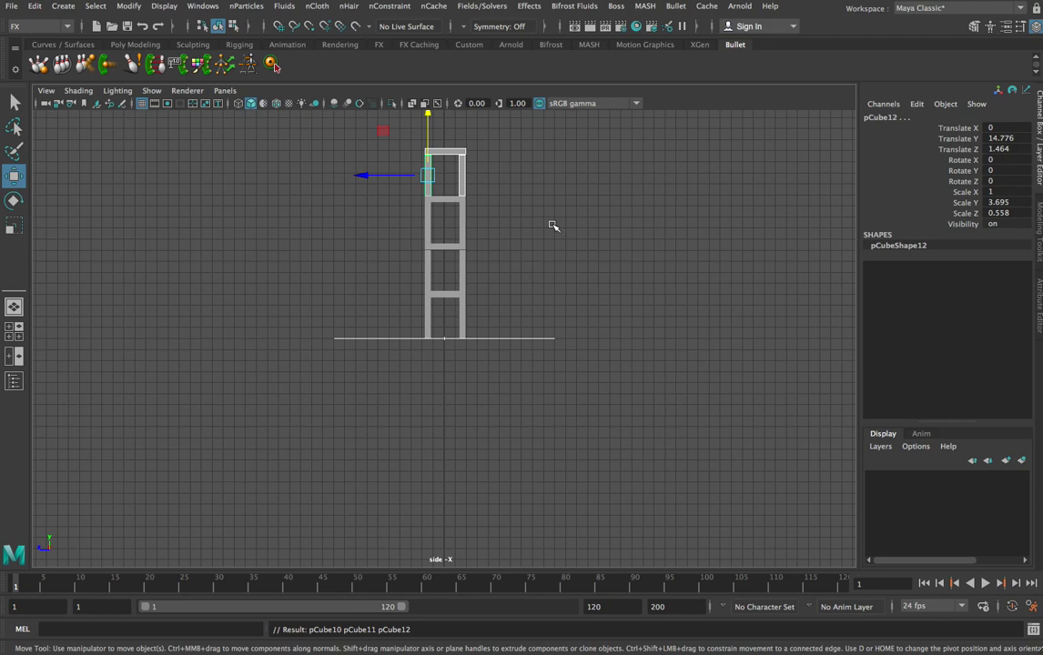
left_click_drag(525, 261, 538, 263, "alt")
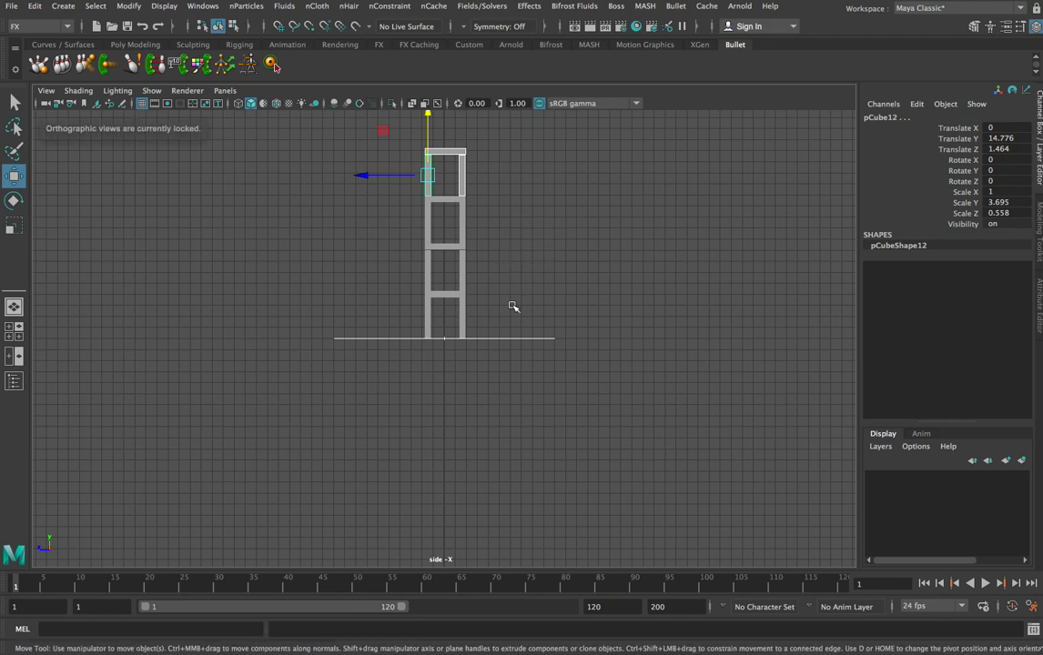
- Switch to a full-size perspective view and examine the four-storey tower from several angles
key("space")
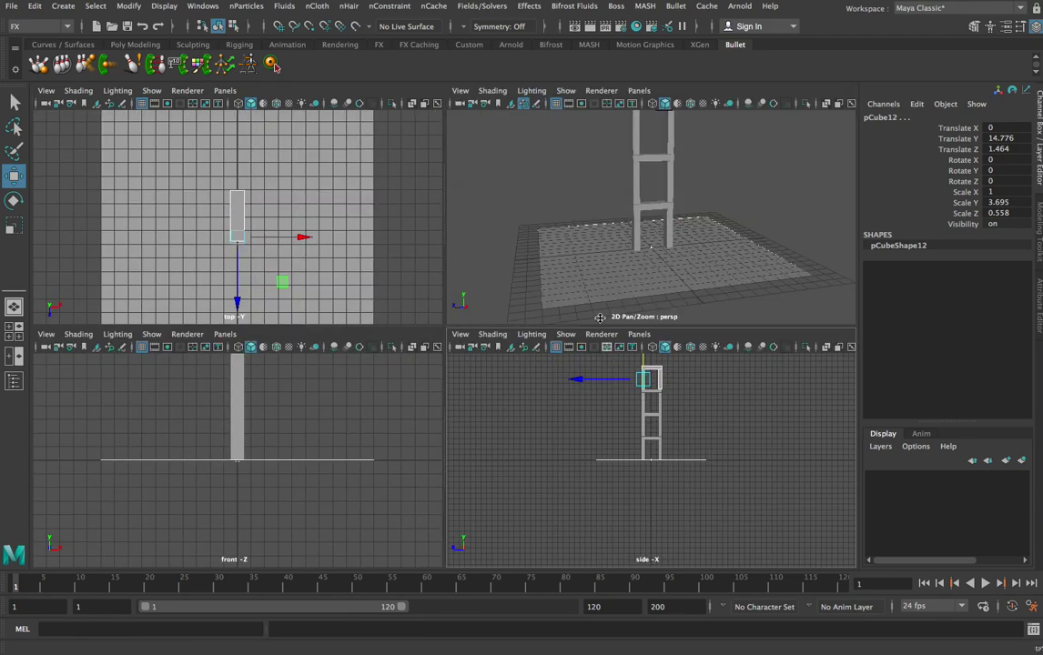
left_click(622, 227)
key("space")
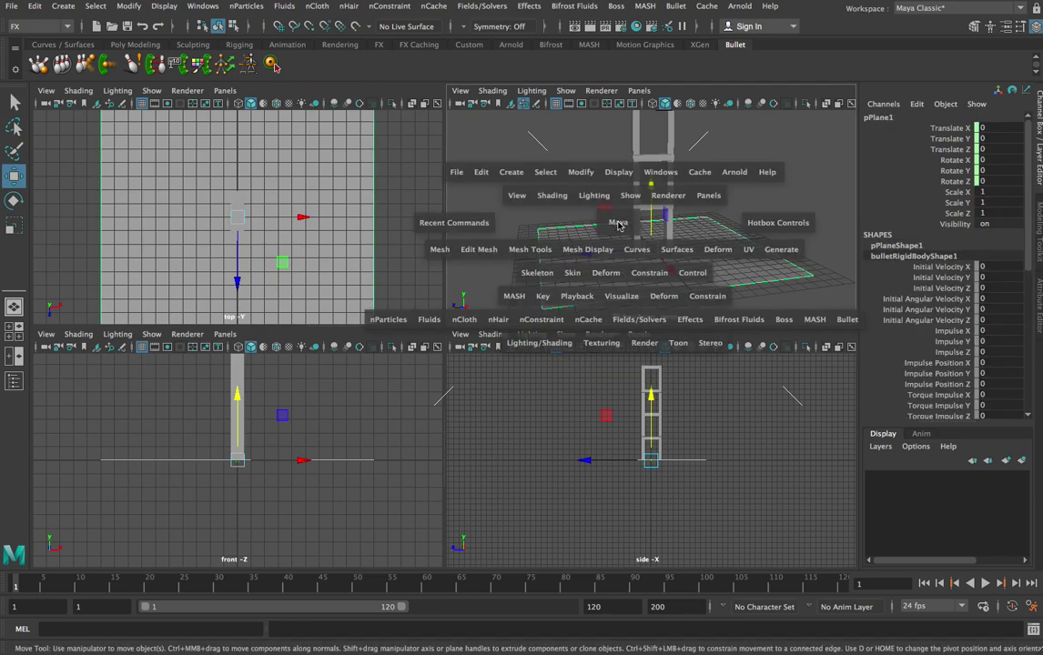
left_click_drag(426, 315, 452, 312, "alt")
scroll(458, 309, "down", 2)
scroll(447, 304, "up", 2)
left_click(435, 284)
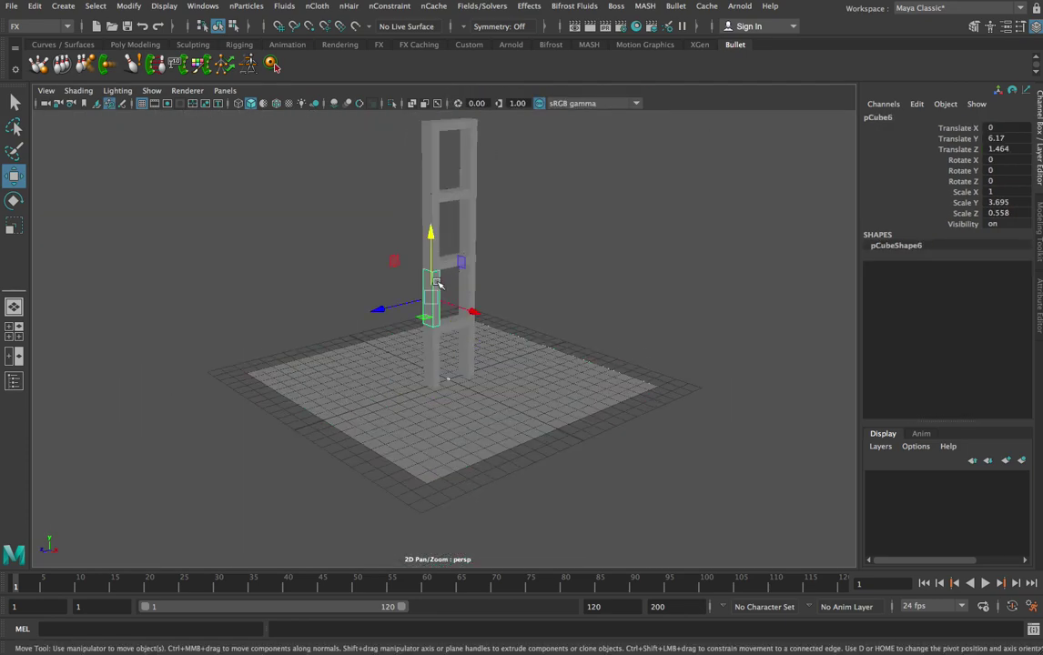
left_click_drag(568, 316, 587, 300, "alt")
left_click(537, 295)
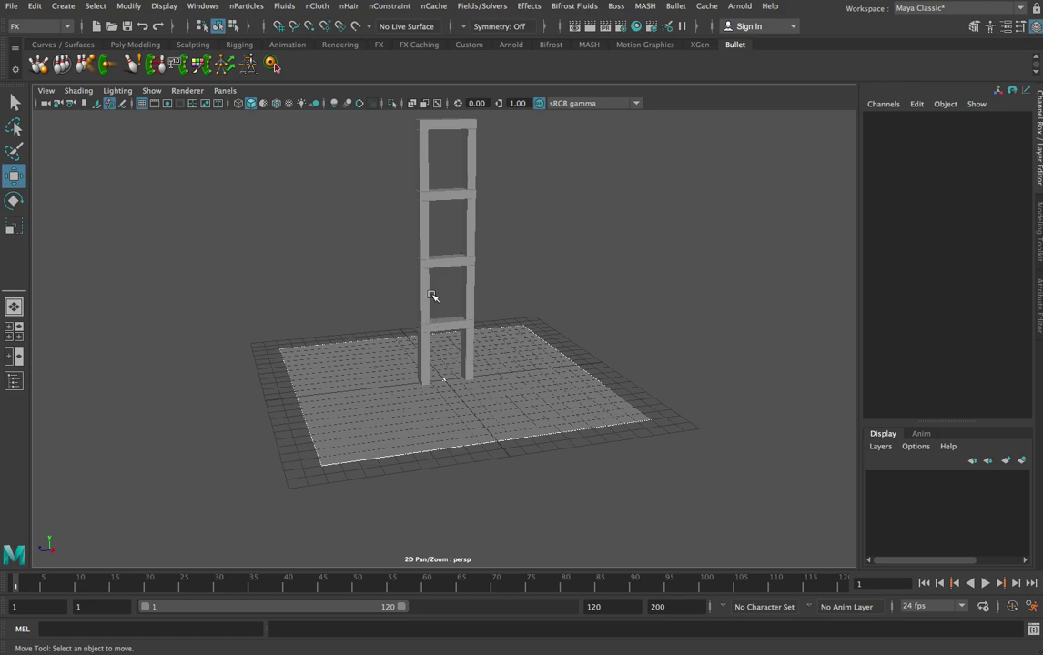
- Inspect the transform values of a fourth-storey post and of the crossbar beneath it
left_click(422, 155)
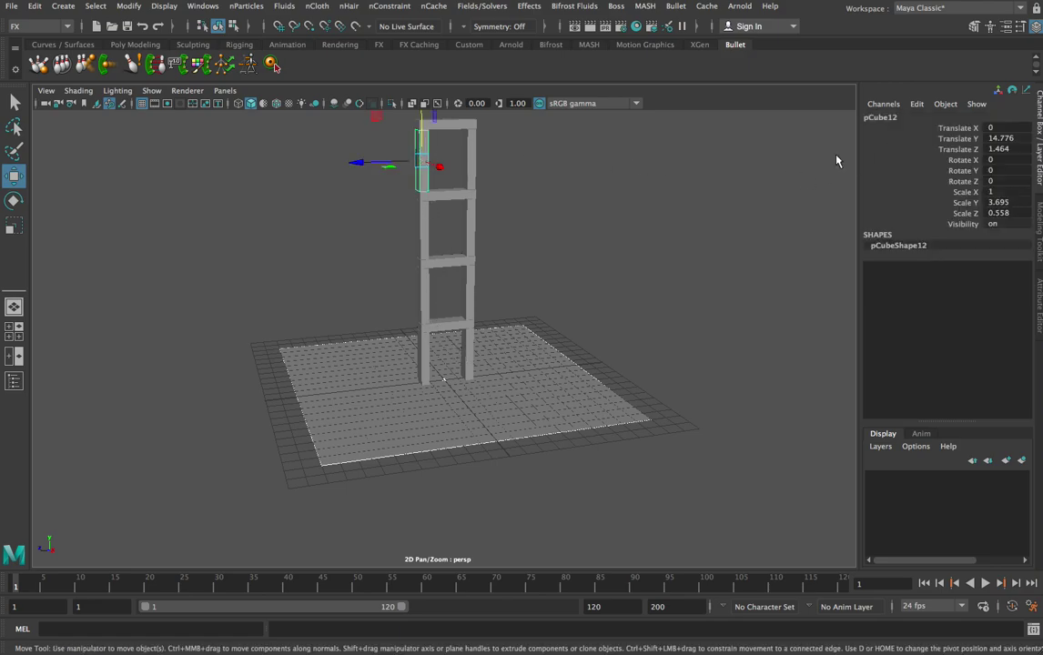
double_click(998, 148)
key("shift+Tab")
left_click(423, 193)
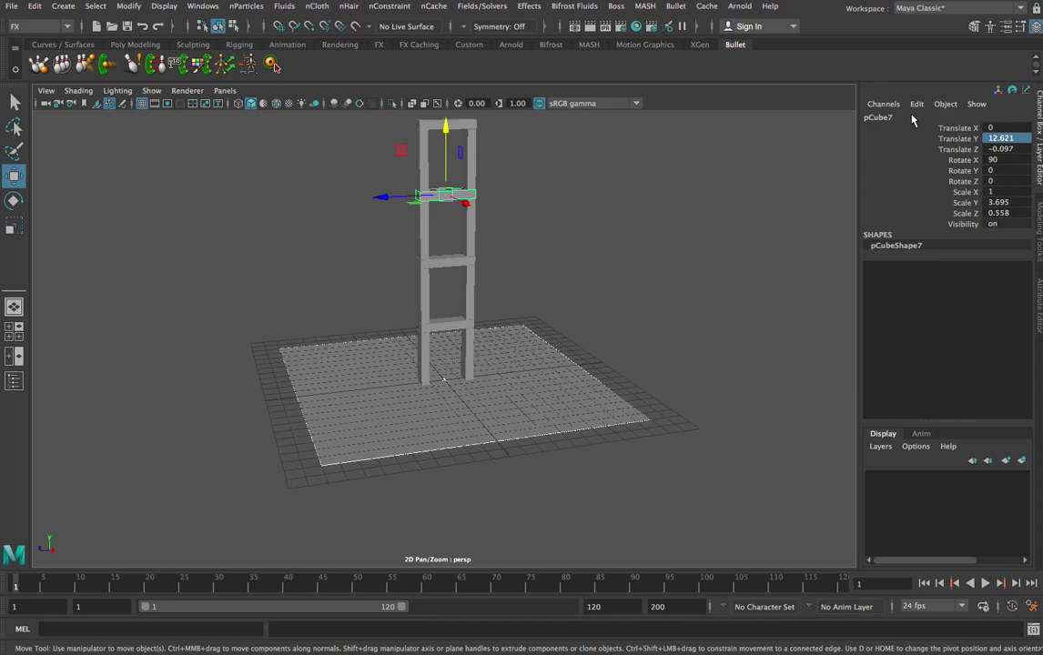
- Examine the same crossbar's transform, shape, shading group and lambert1 attributes, and return to its channel values
left_click(1038, 290)
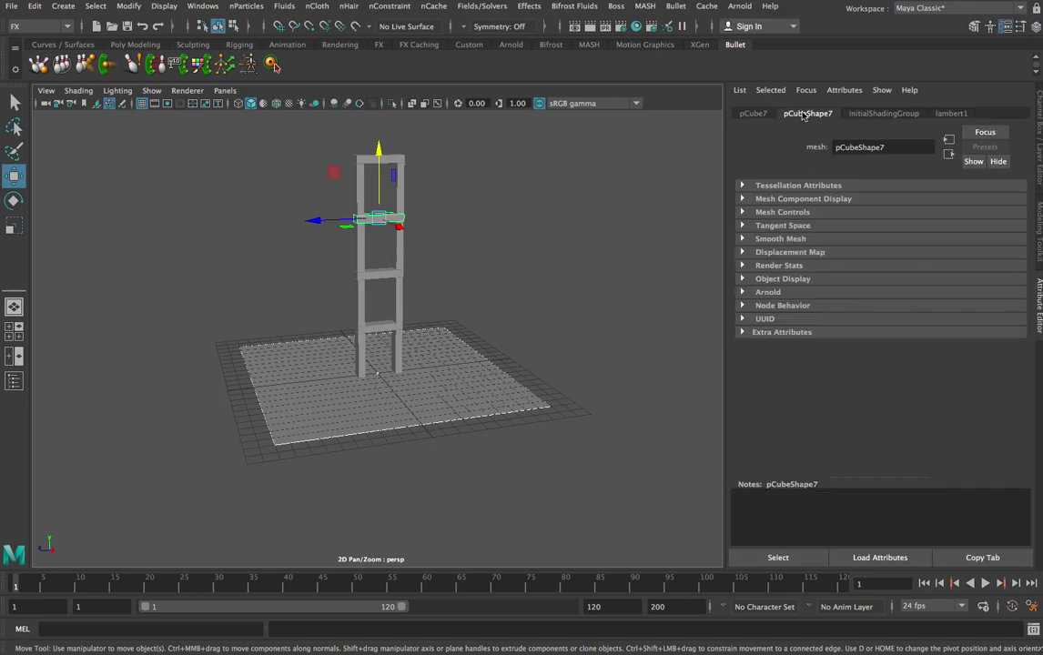
left_click(752, 113)
left_click(807, 112)
left_click(883, 113)
left_click(951, 113)
left_click(751, 114)
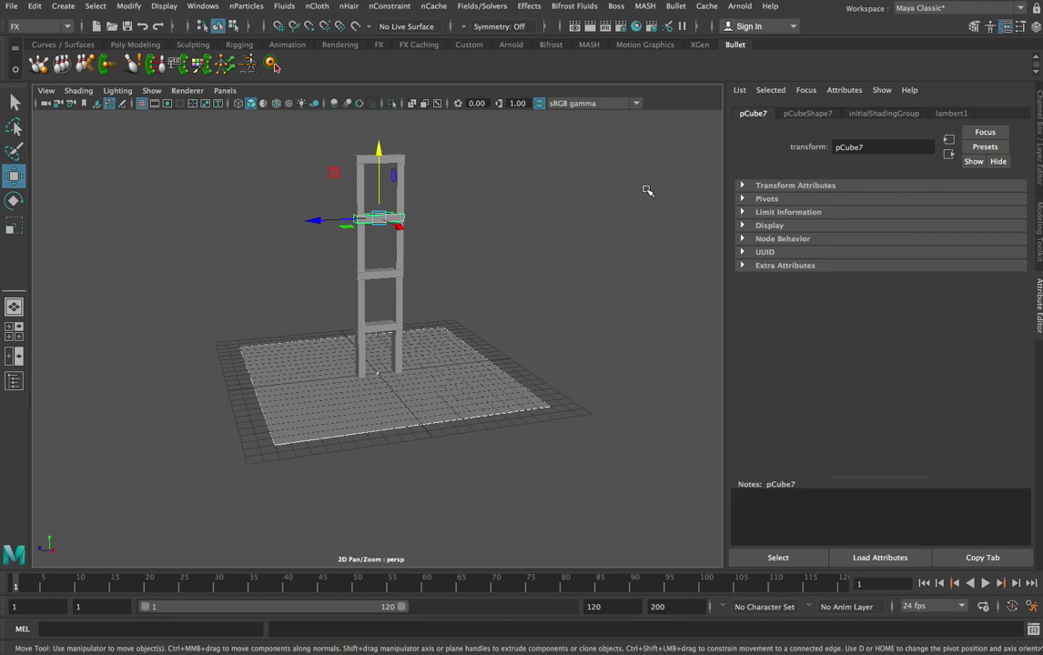
left_click(119, 43)
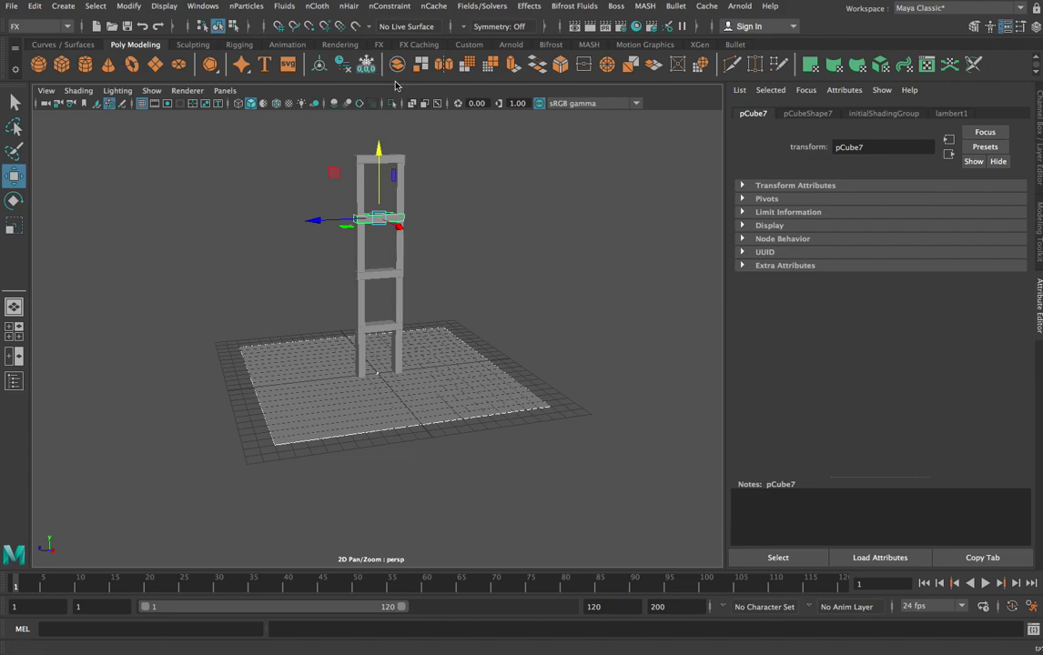
left_click(1039, 127)
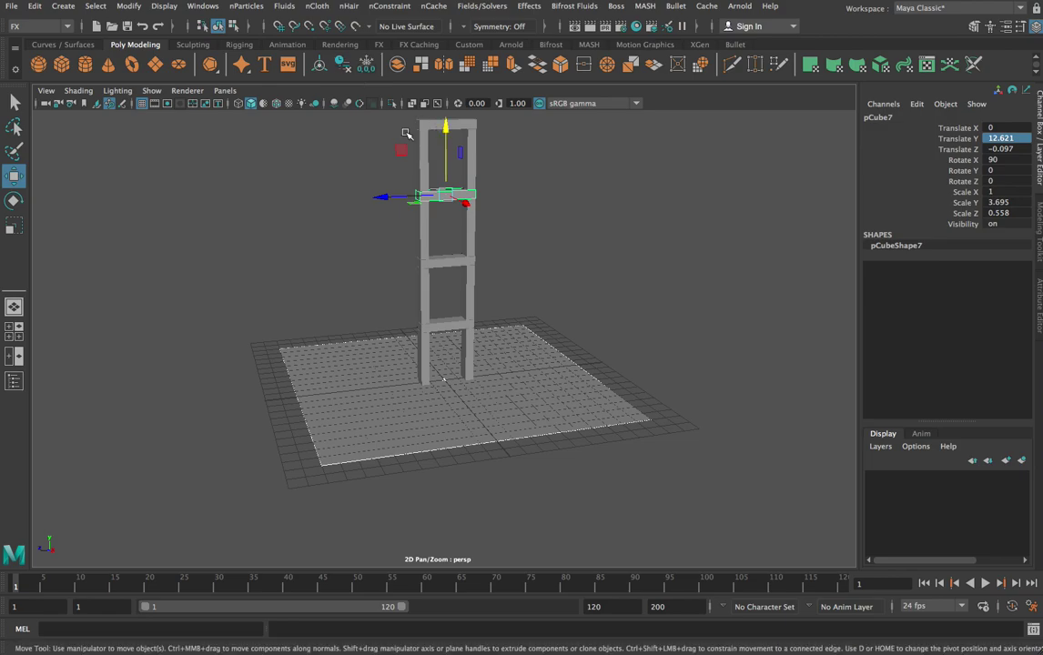
- Select all the posts and crossbars of the tower, leaving the ground plane out of the selection
mouse_move(508, 343)
left_mouse_down("alt")
mouse_move(521, 339)
mouse_move(517, 324)
left_mouse_up("alt")
left_click_drag(341, 133, 524, 326)
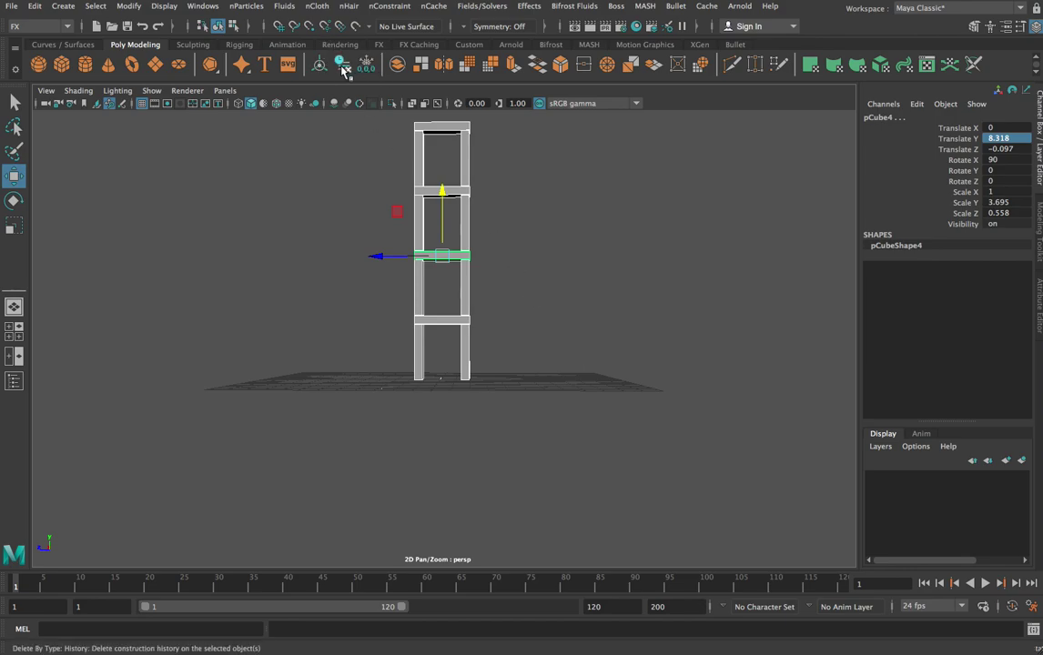
left_click(547, 214)
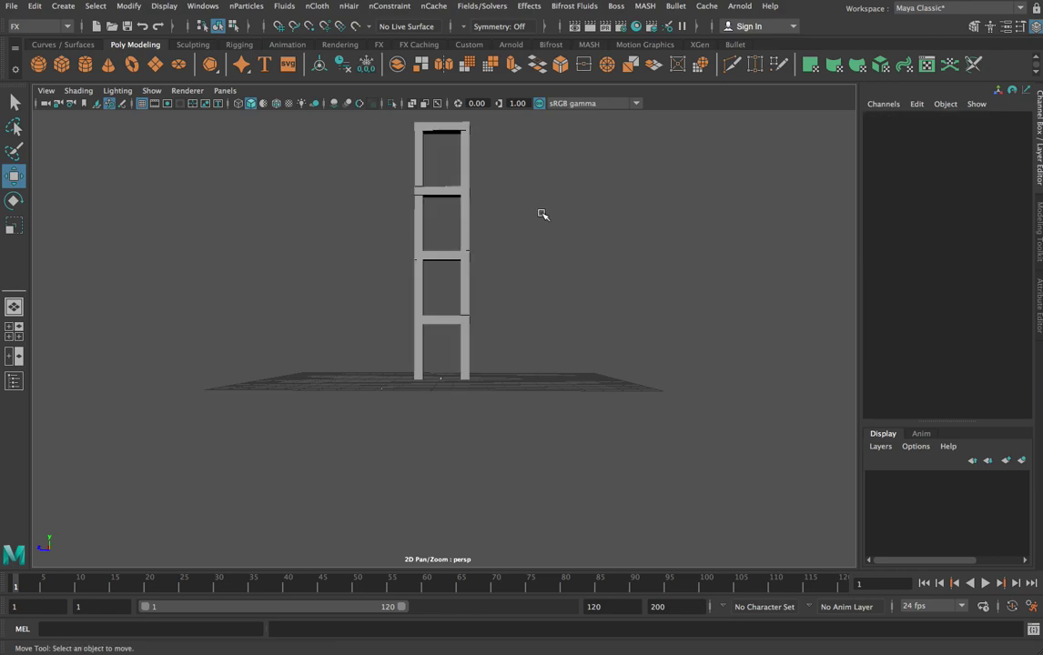
mouse_move(350, 184)
left_mouse_down("alt")
mouse_move(345, 204)
mouse_move(403, 209)
mouse_move(350, 206)
left_mouse_up("alt")
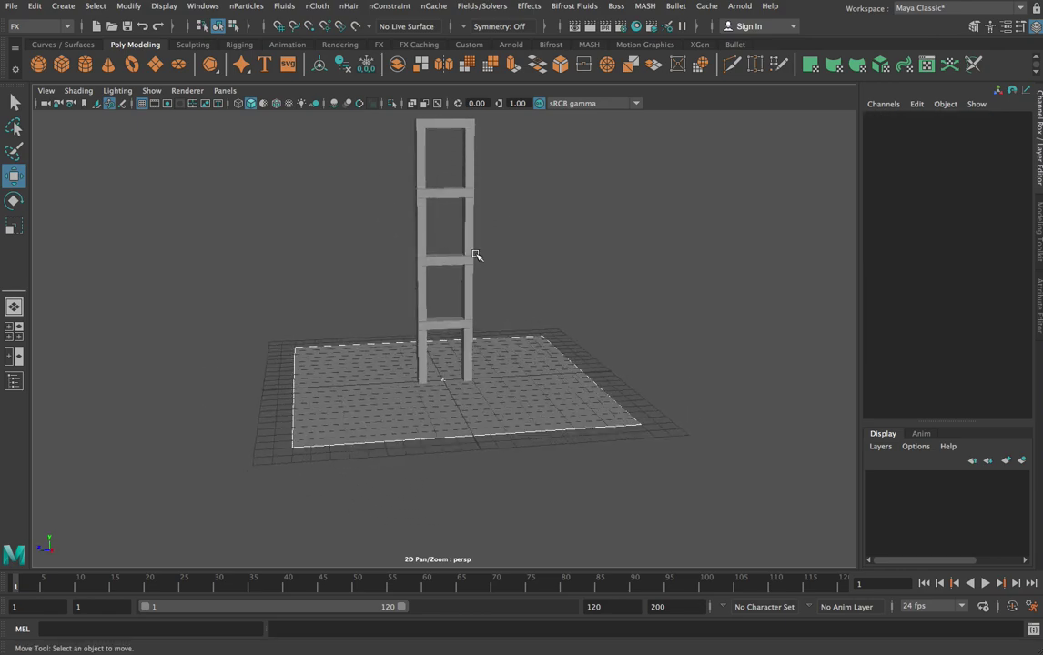
middle_click_drag(554, 270, 568, 292, "alt")
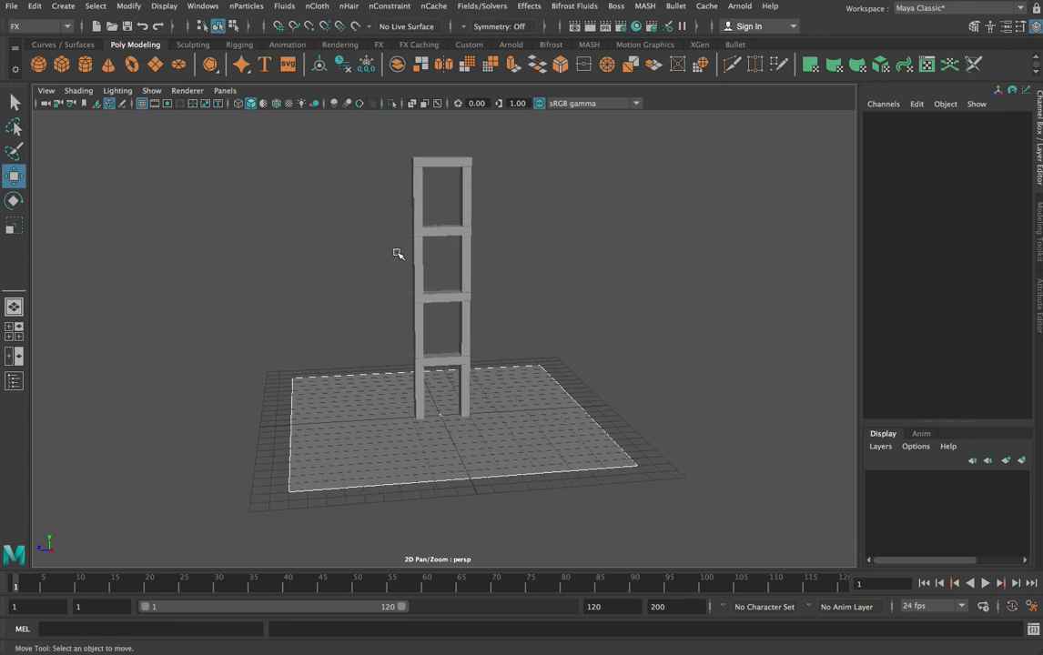
left_click_drag(511, 259, 568, 279, "alt")
left_click_drag(375, 133, 539, 362)
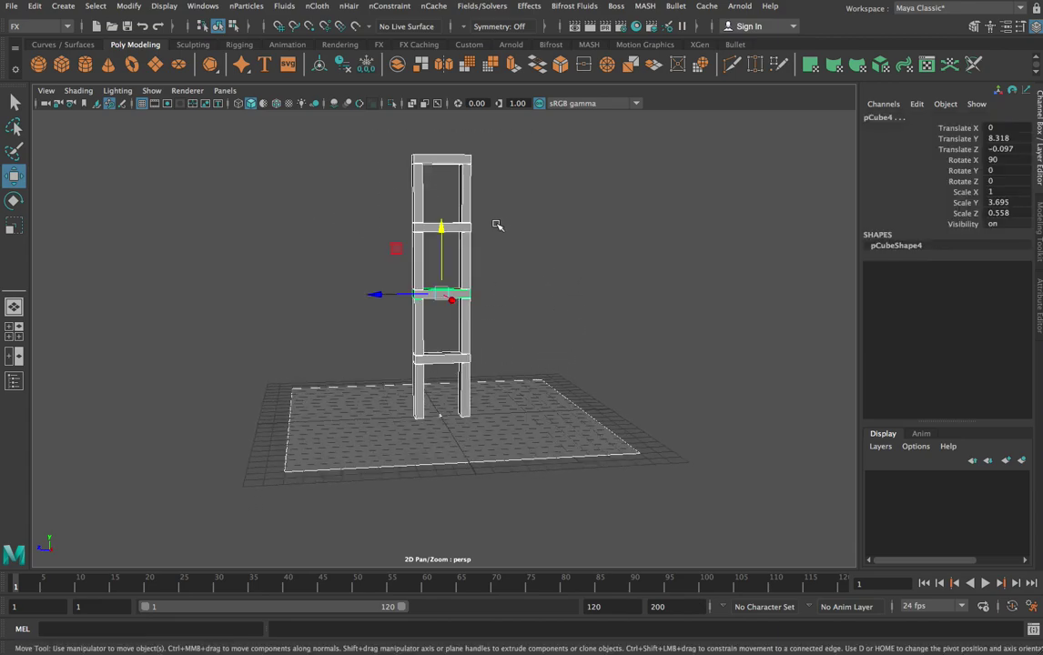
- Try making a Bullet rigid set from the selected tower blocks and undo its creation
left_click(735, 43)
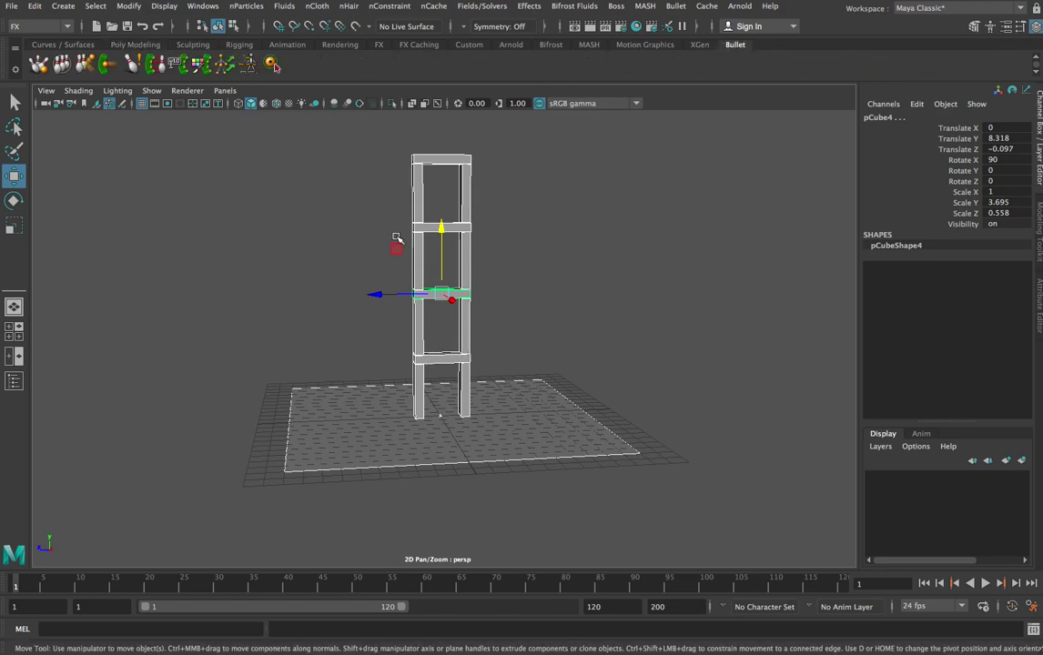
left_click(63, 67)
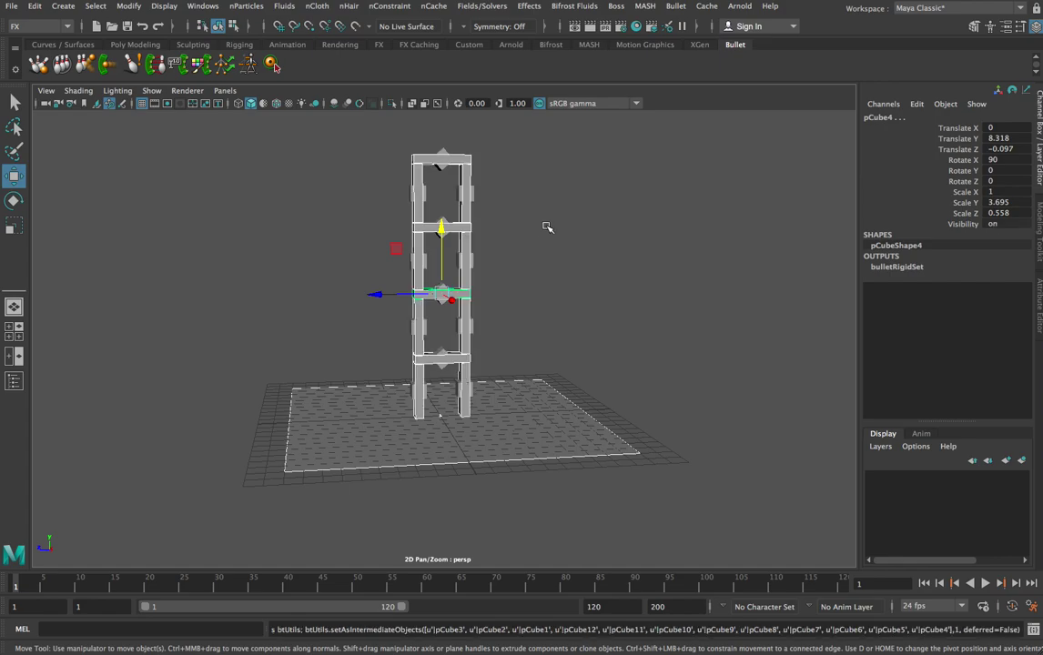
key("ctrl+z")
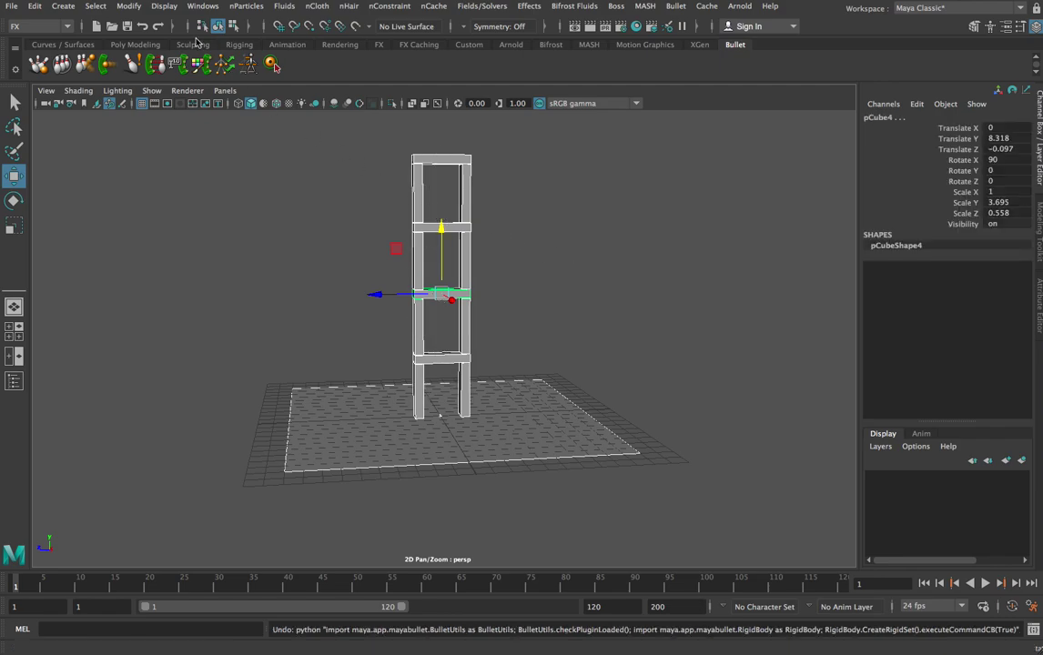
- Freeze the transformations of all selected tower blocks and delete their construction history
left_click(129, 43)
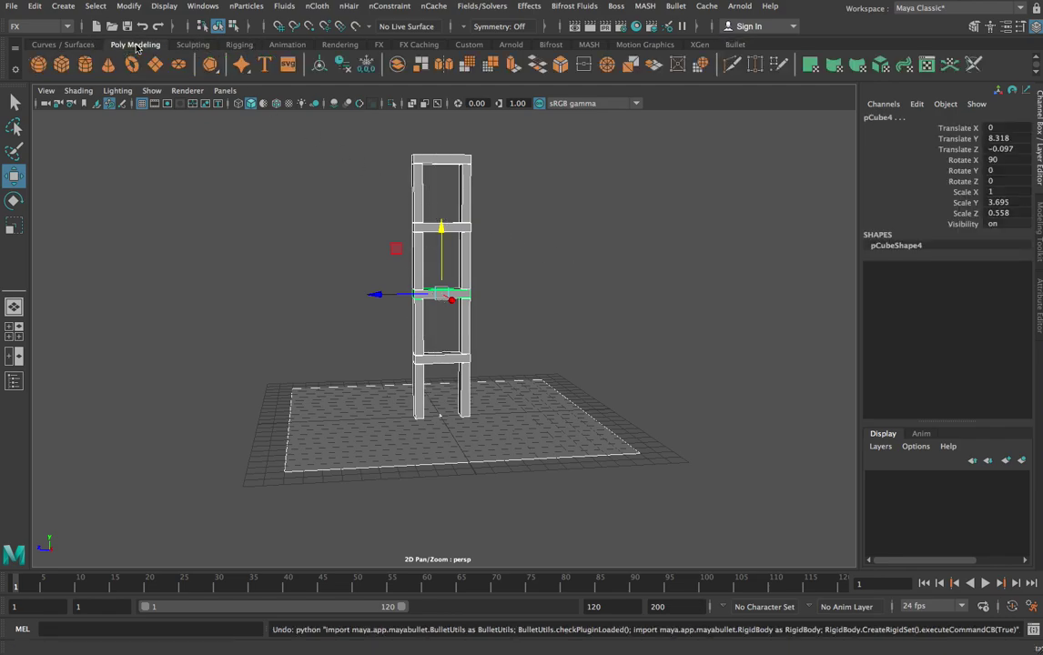
left_click(366, 65)
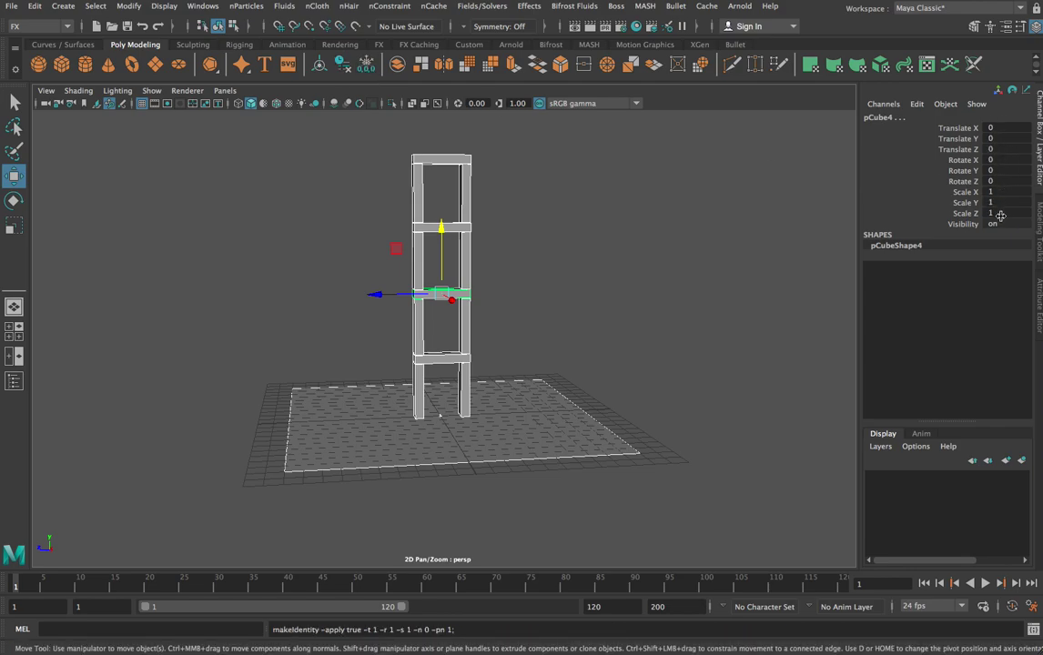
left_click(344, 66)
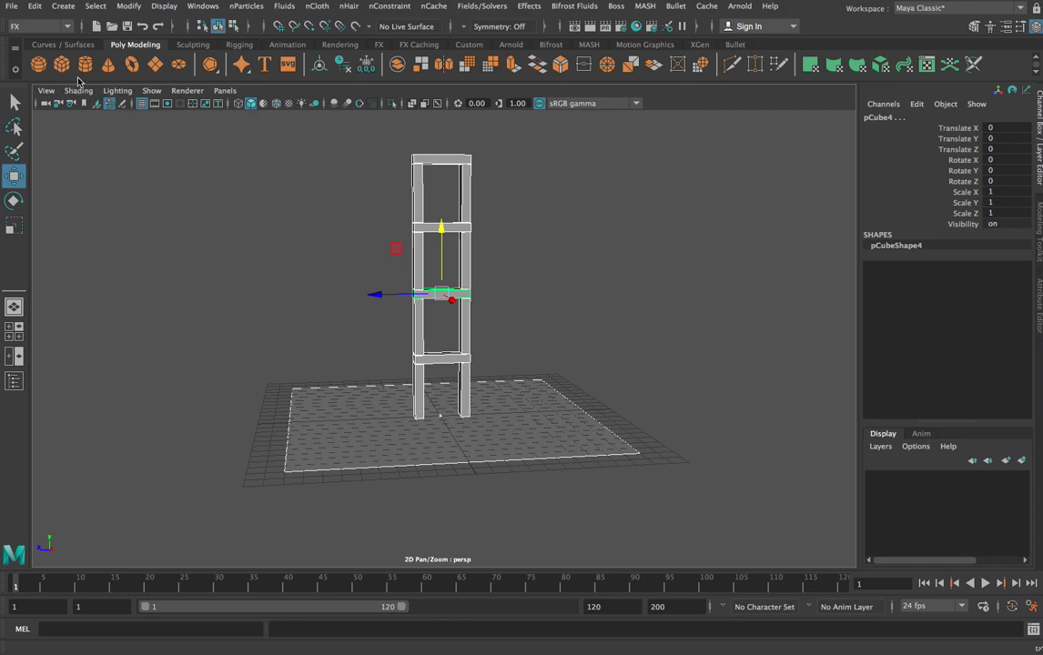
- Create a Bullet rigid set from the selected posts and crossbars
left_click(83, 47)
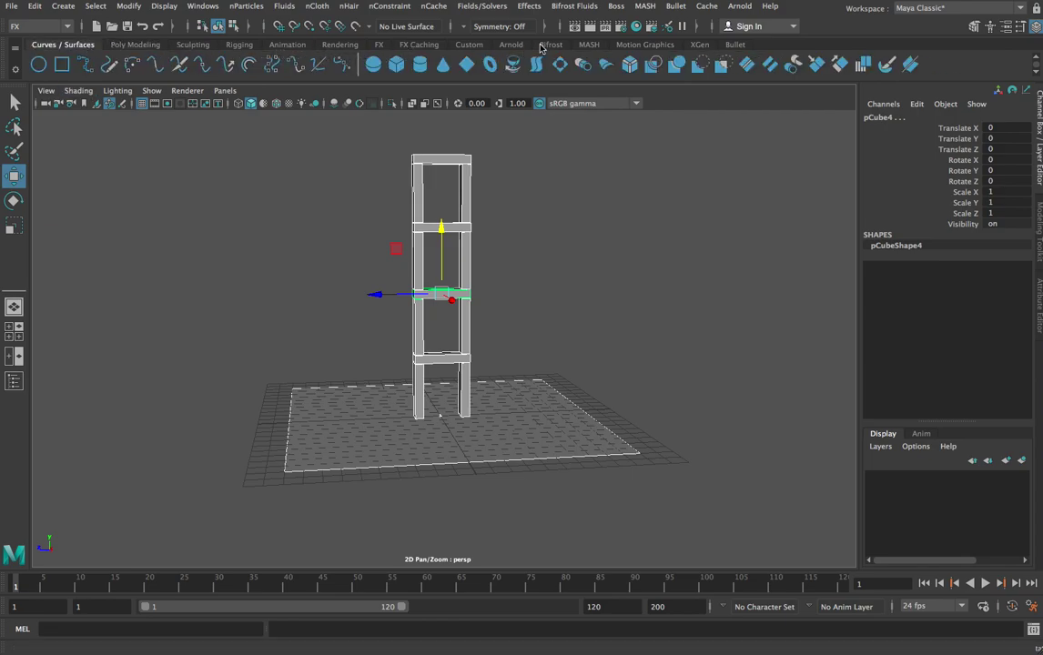
left_click(732, 45)
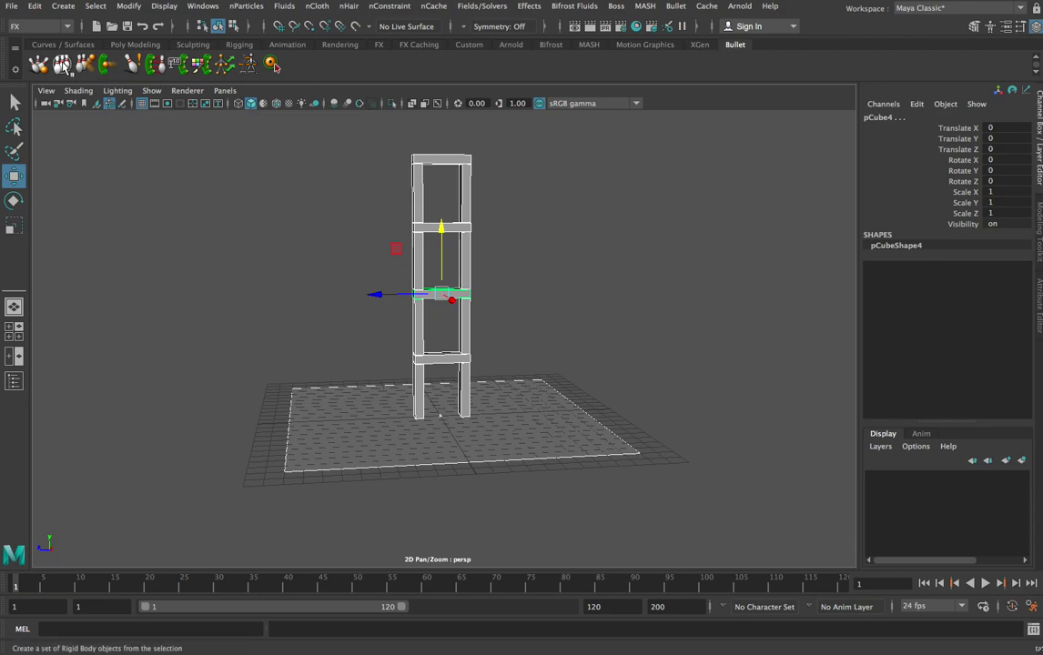
left_click(63, 64)
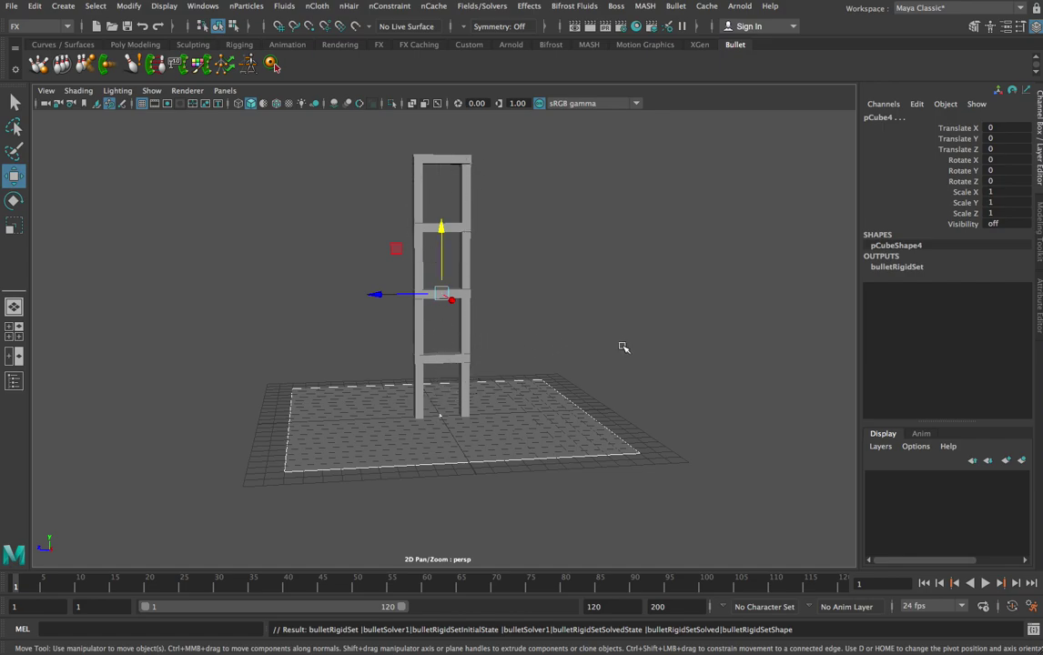
- Play the tower's rigid body simulation, replay it from frame 1, and examine the stack from several angles
left_click(987, 585)
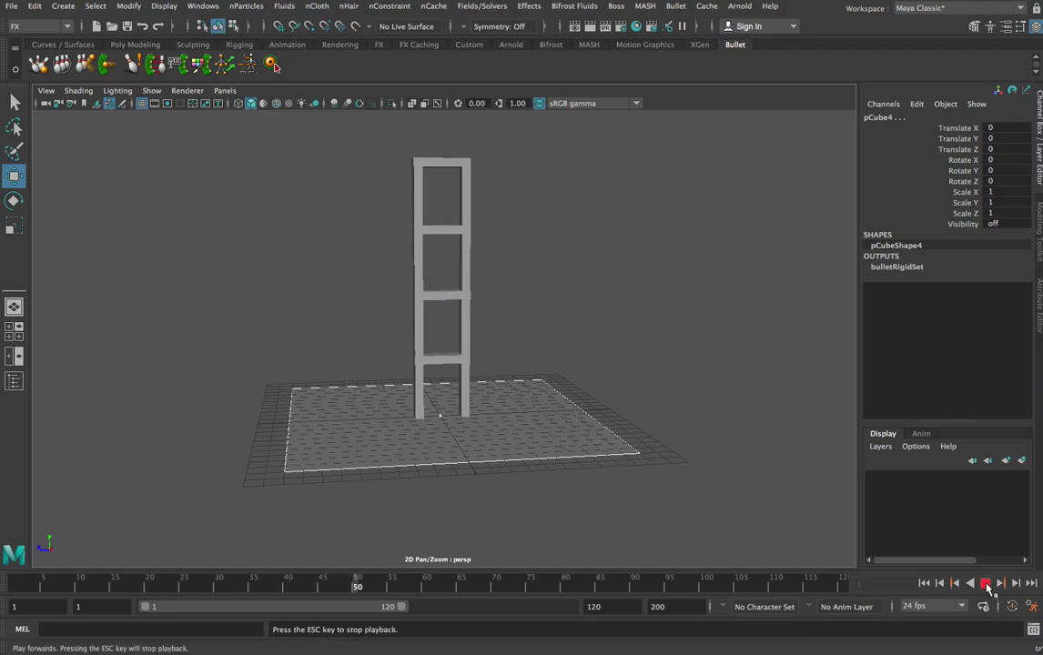
left_click(986, 585)
left_click(987, 585)
left_click(986, 585)
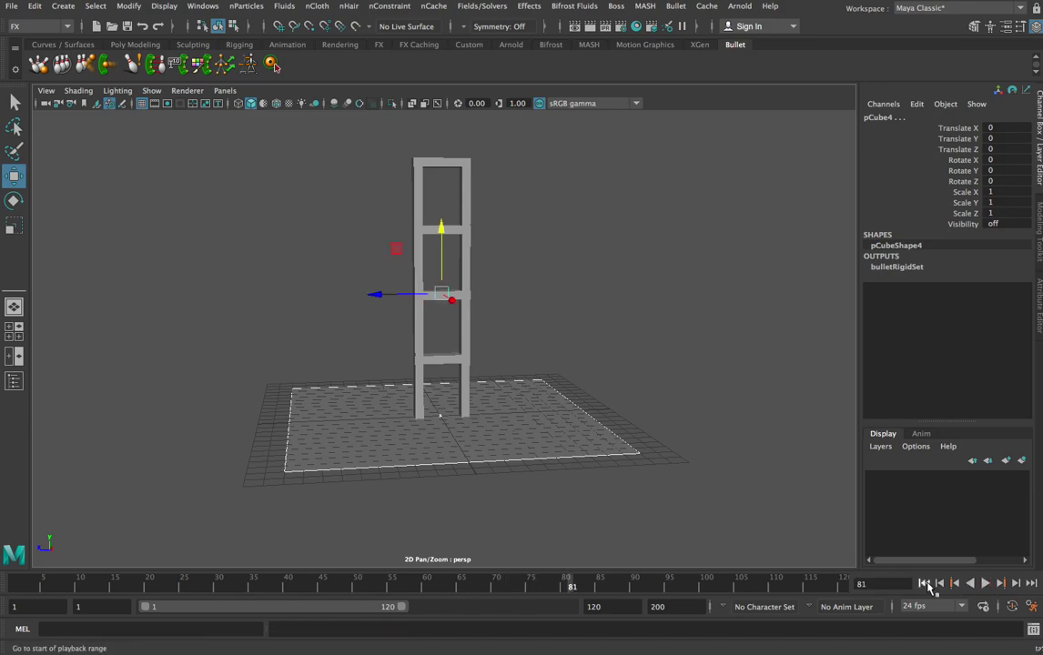
left_click(924, 583)
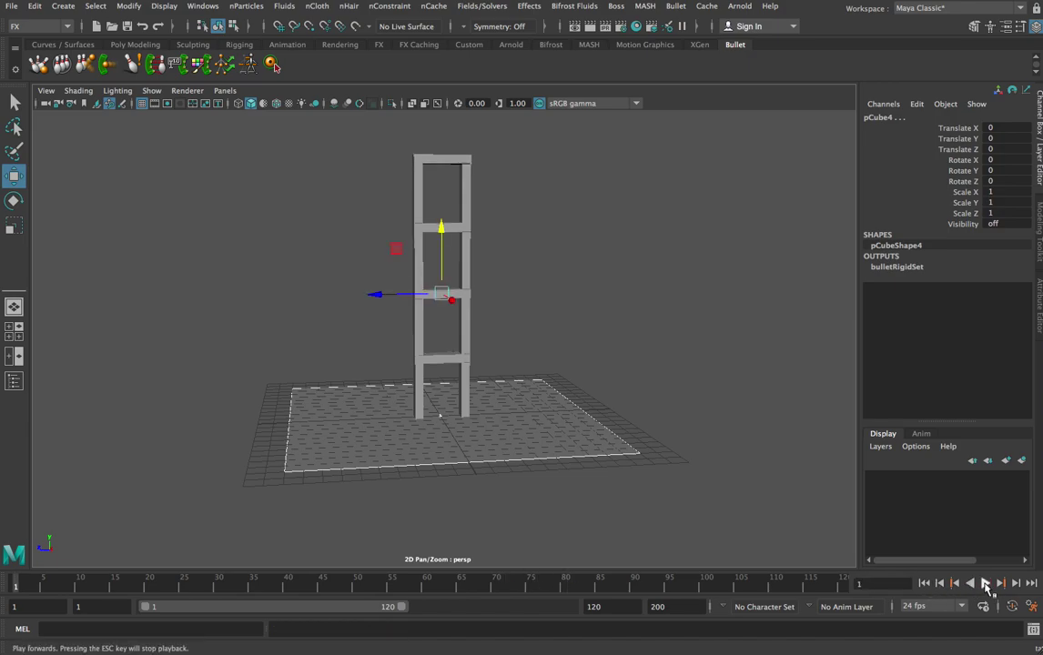
left_click(986, 585)
left_click(986, 585)
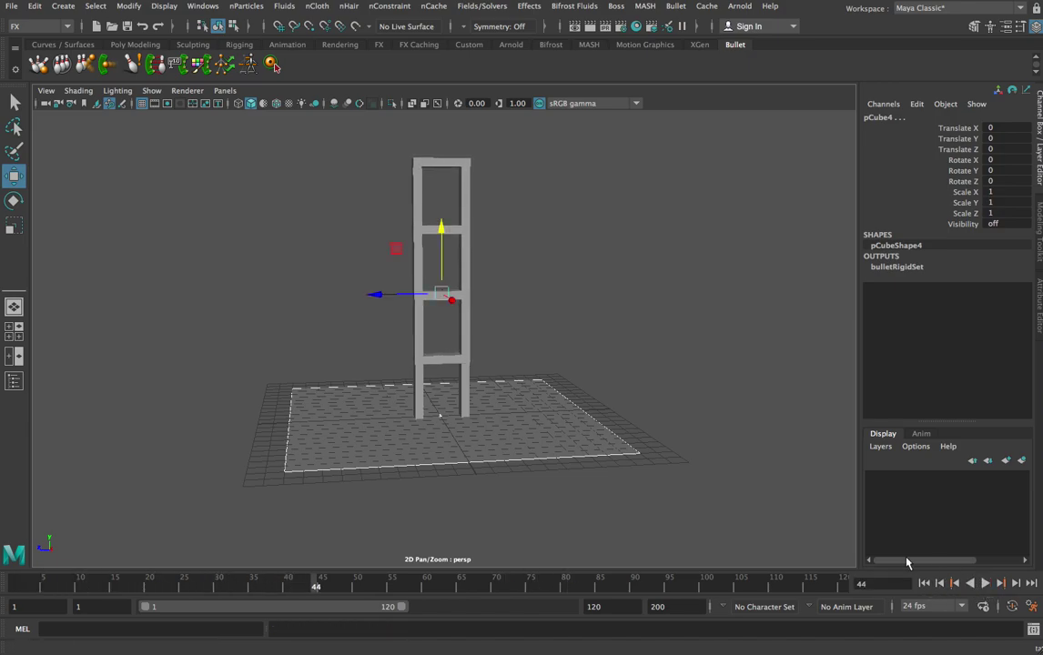
left_click_drag(526, 368, 504, 319, "alt")
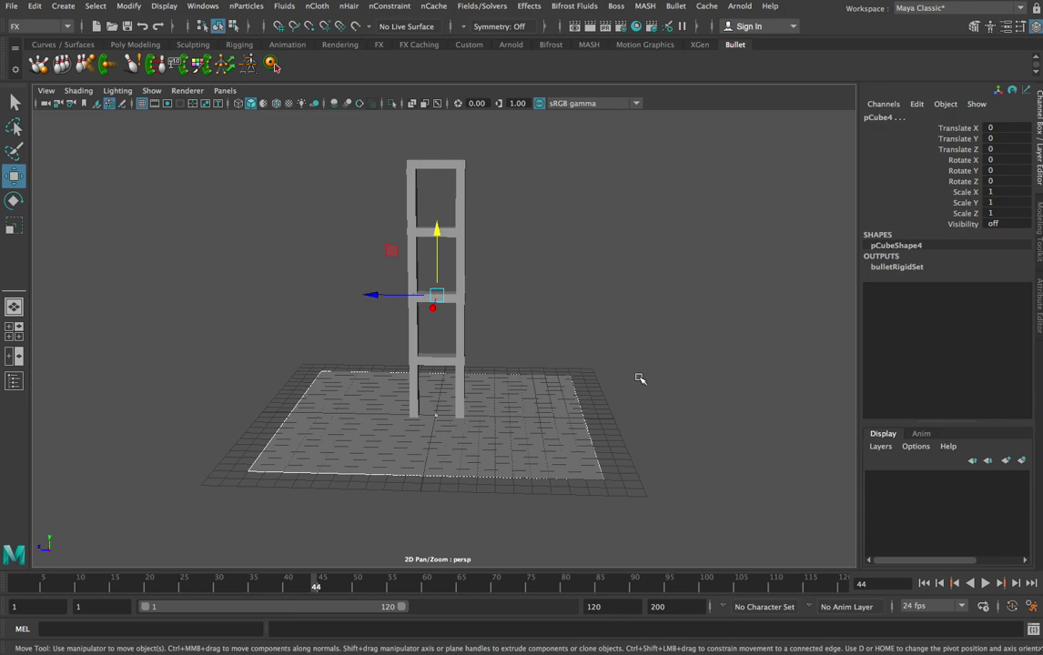
left_click_drag(648, 381, 716, 382, "alt")
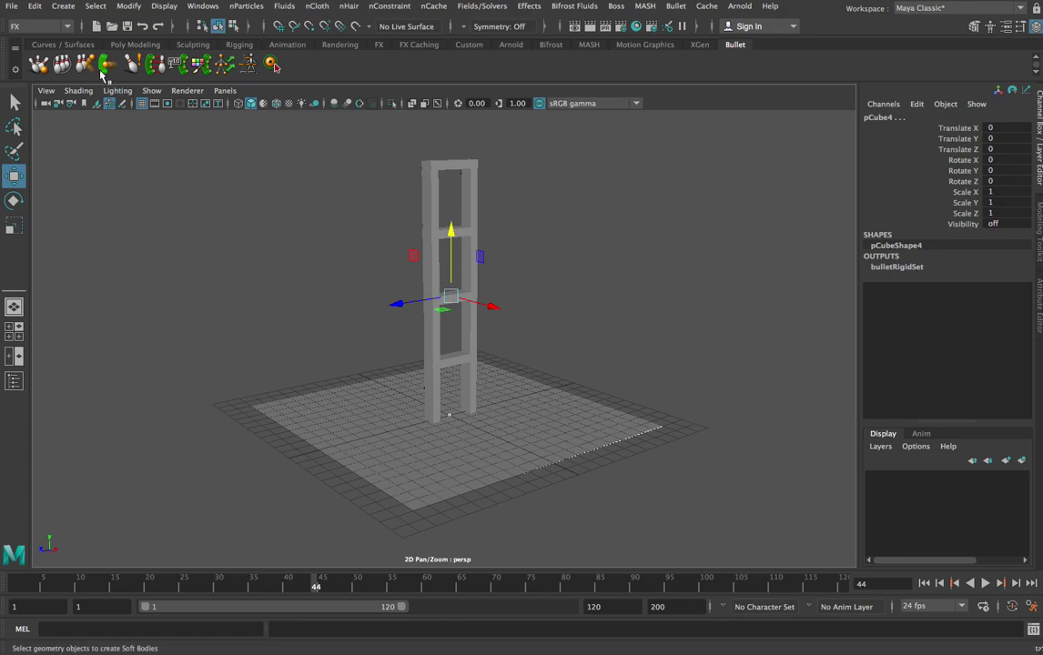
- Save the scene as basicBullet.mb in the project's scenes folder, overwriting the existing file
left_click(12, 7)
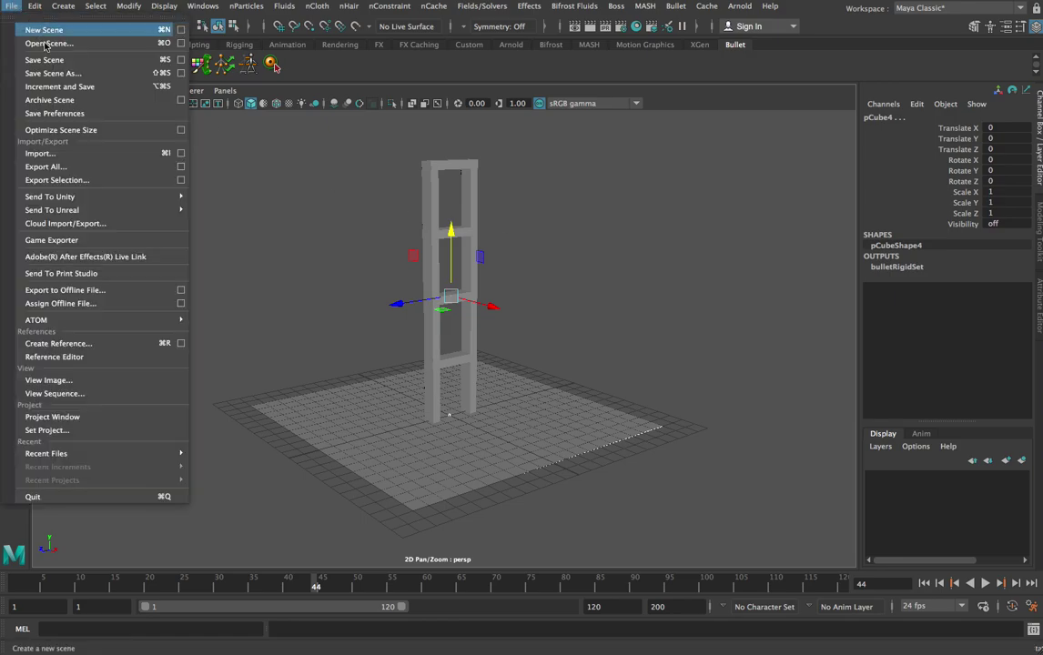
left_click(95, 74)
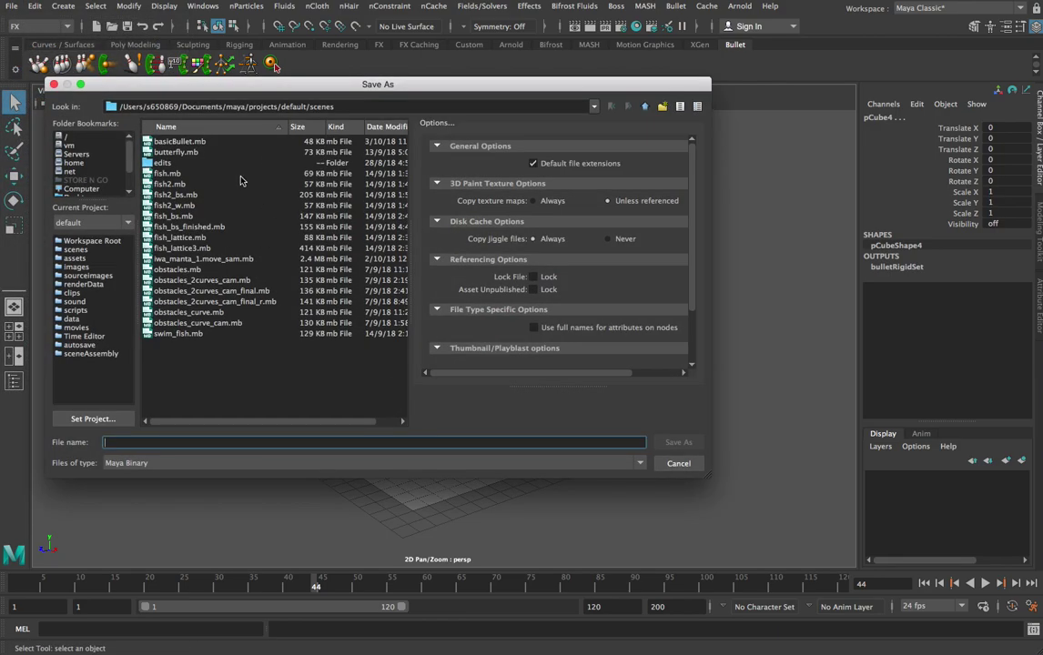
left_click(179, 142)
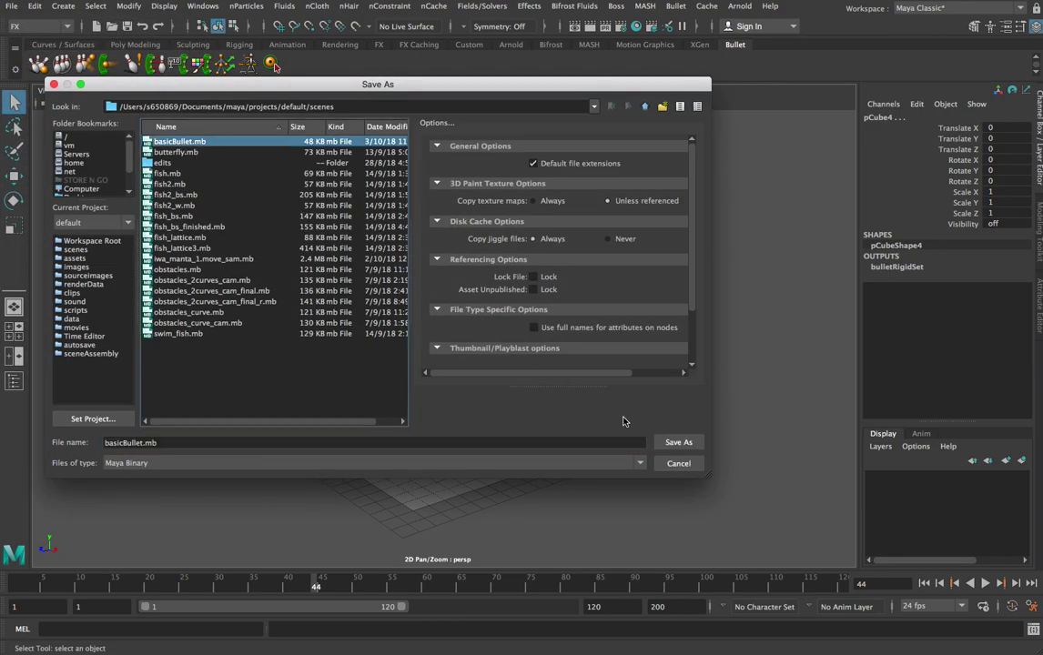
left_click(679, 443)
left_click(341, 283)
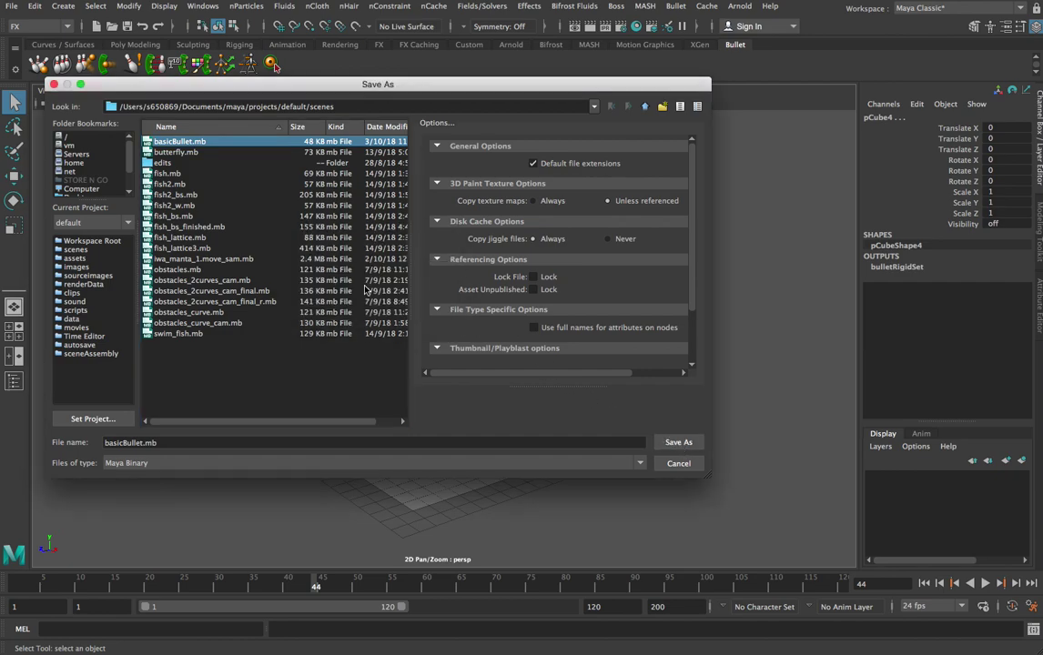
left_click(739, 432)
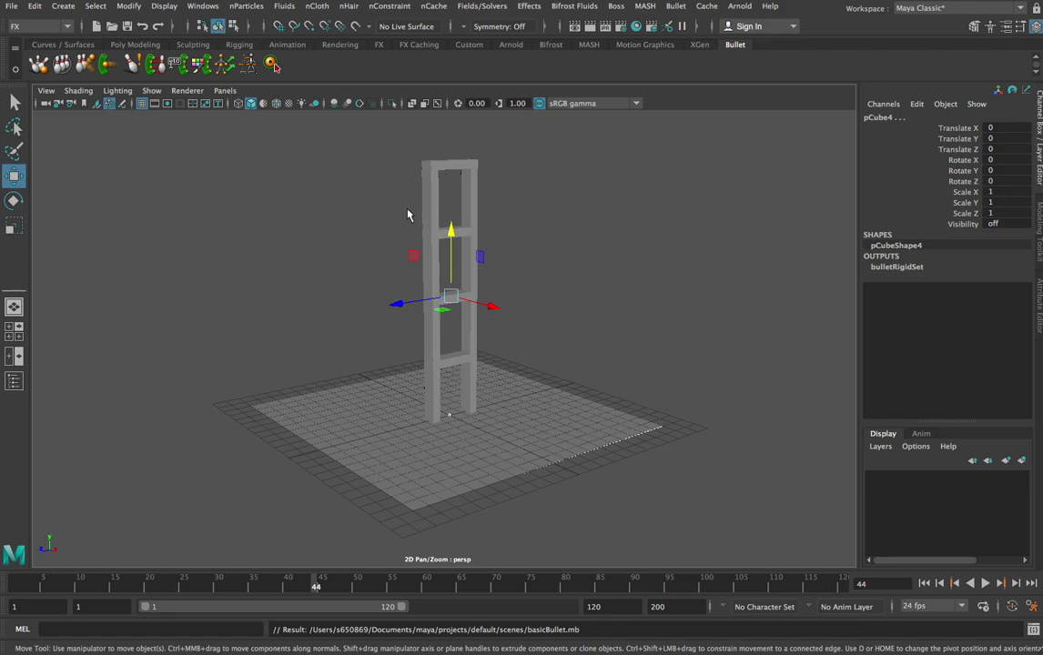
- Undo the rigid set creation and the freezing of the tower blocks' transformations, and check the scene's objects in the Outliner
key("alt+shift+v")
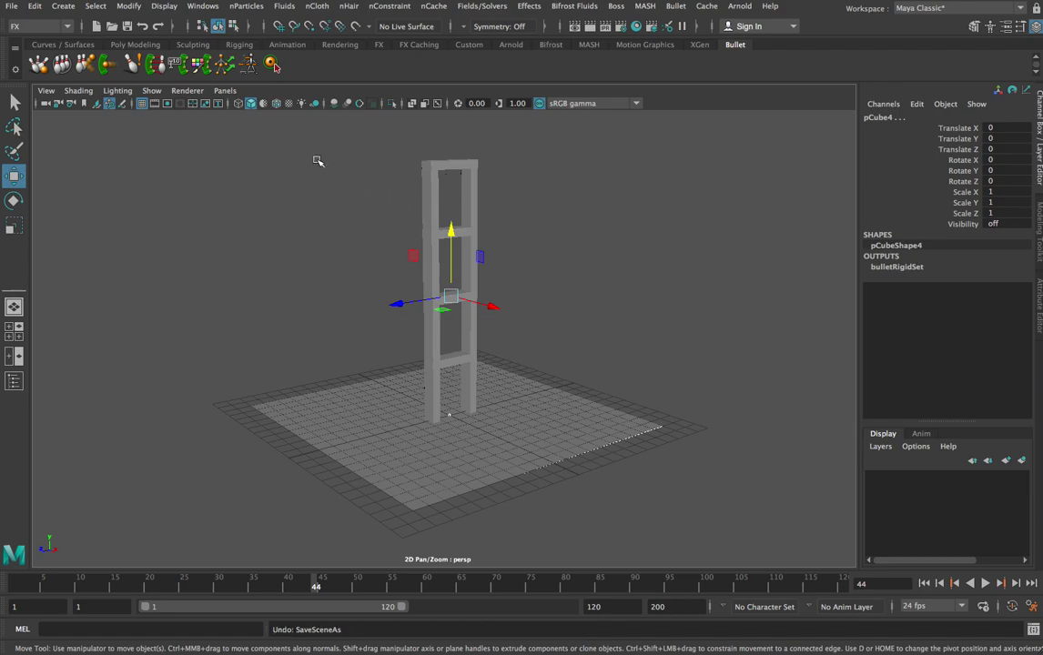
key("ctrl+z")
key("ctrl+z")
key("ctrl+z")
key("ctrl+z")
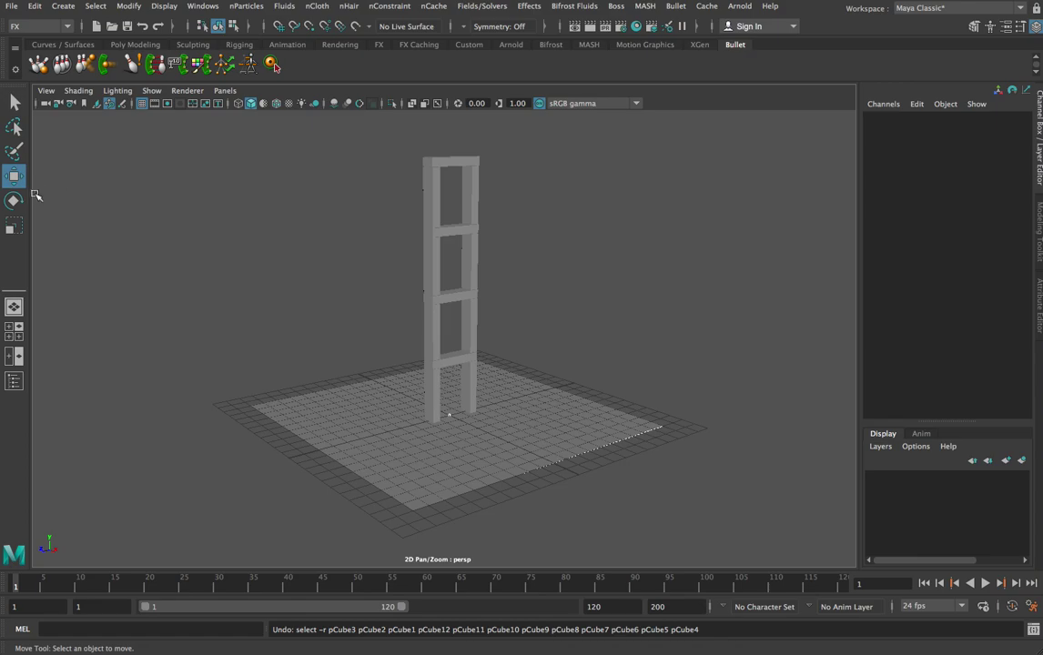
left_click(14, 382)
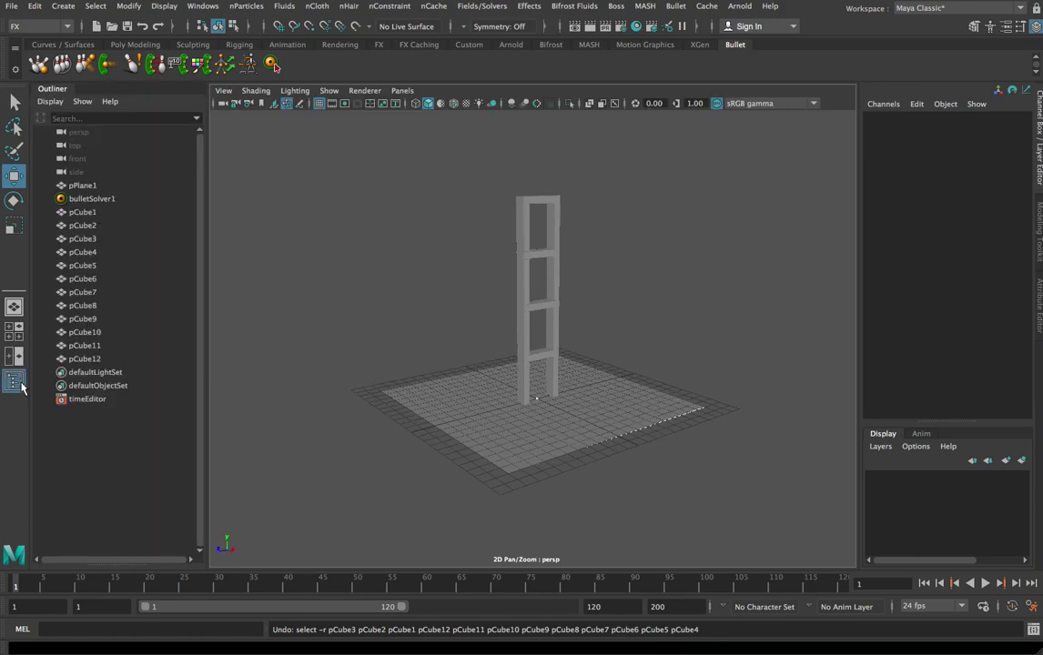
left_click(14, 382)
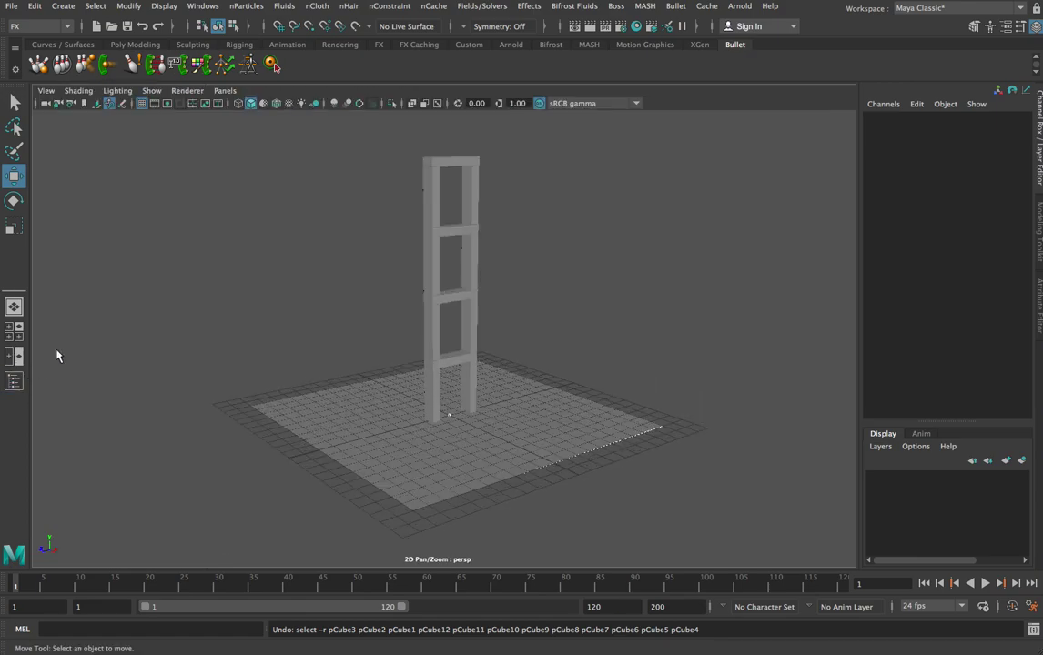
- Lower the second-storey posts to about Y 5.82, resting on the lowest crossbar, and the crossbar above them to Y 7.848
left_click_drag(593, 268, 554, 256, "alt")
left_click(454, 360)
left_click_drag(440, 294, 427, 320)
left_click(421, 315)
left_click(463, 321, "shift")
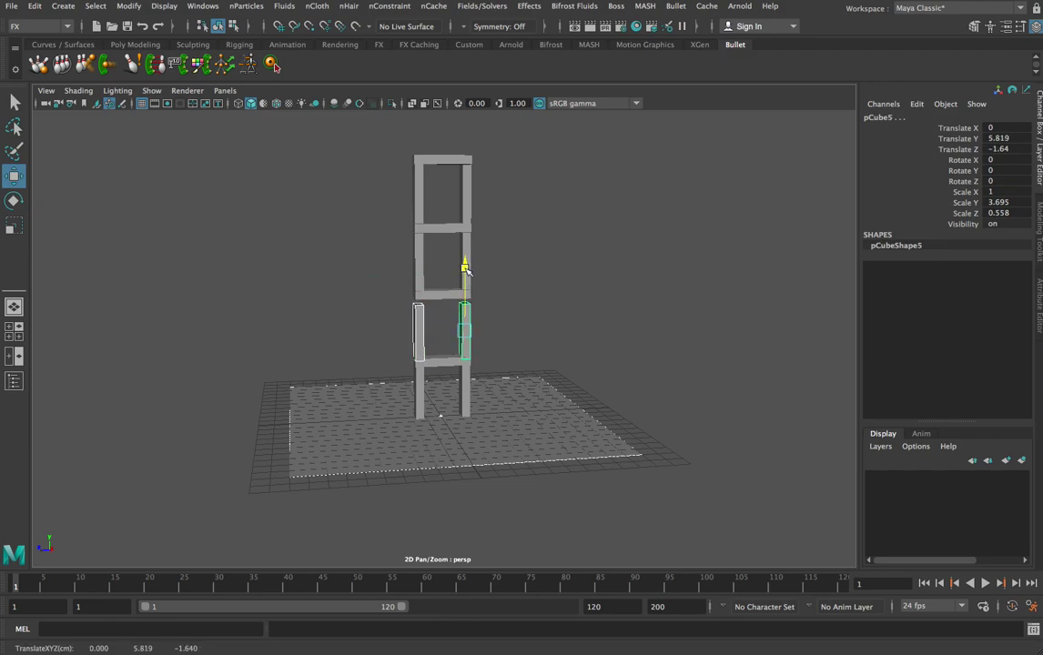
left_click(435, 295)
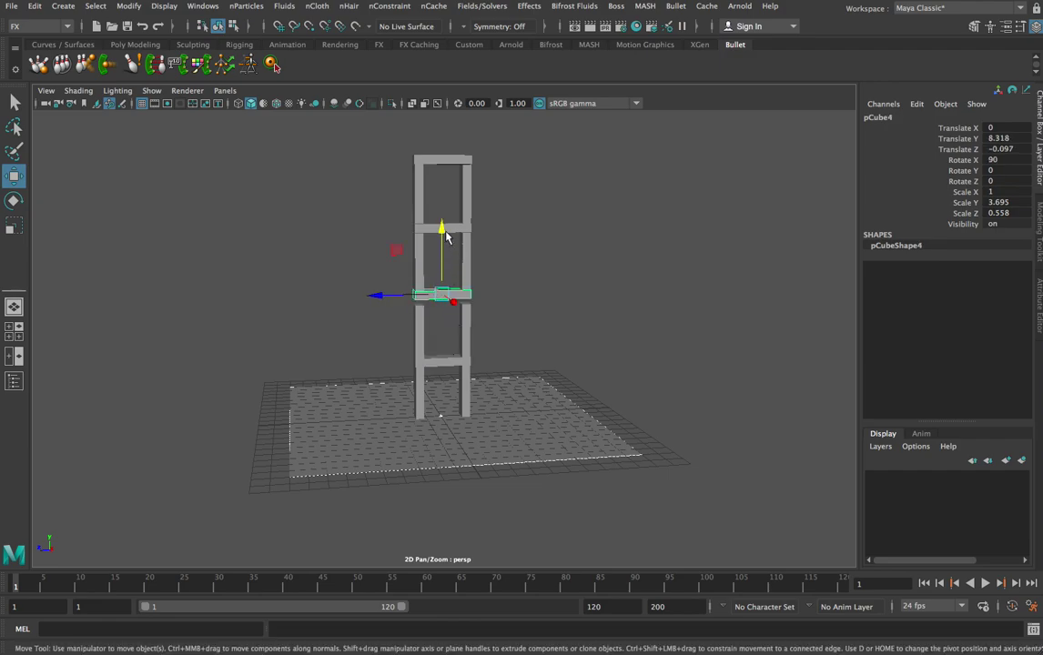
- Lower the third-storey posts to about Y 9.88 onto the crossbar below, and lower the next crossbar onto them
left_click(418, 264)
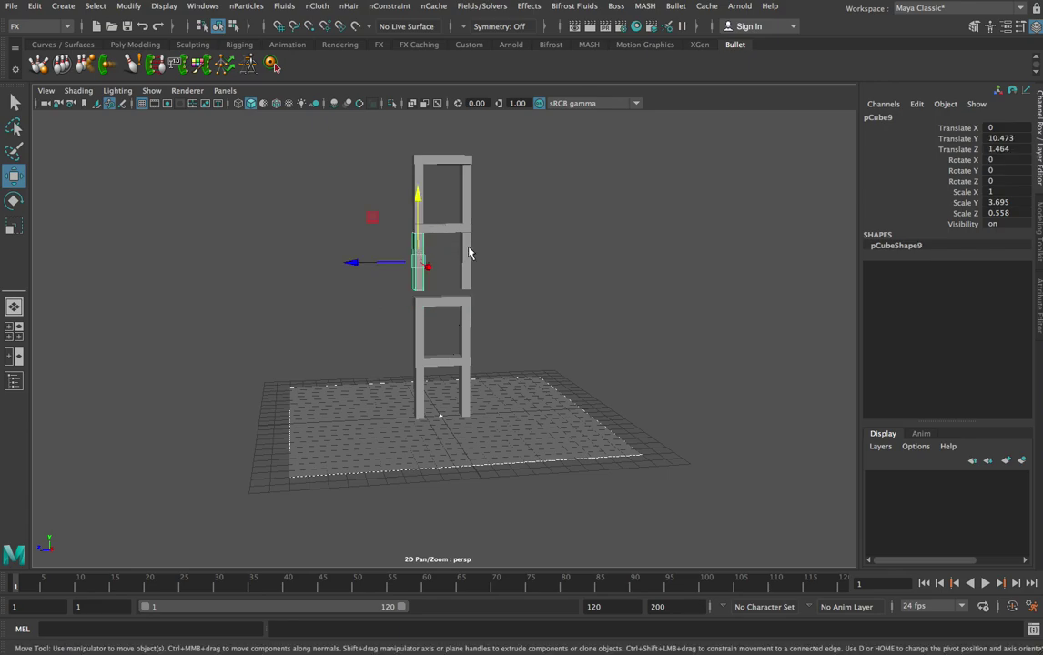
left_click(464, 255)
left_click(421, 246)
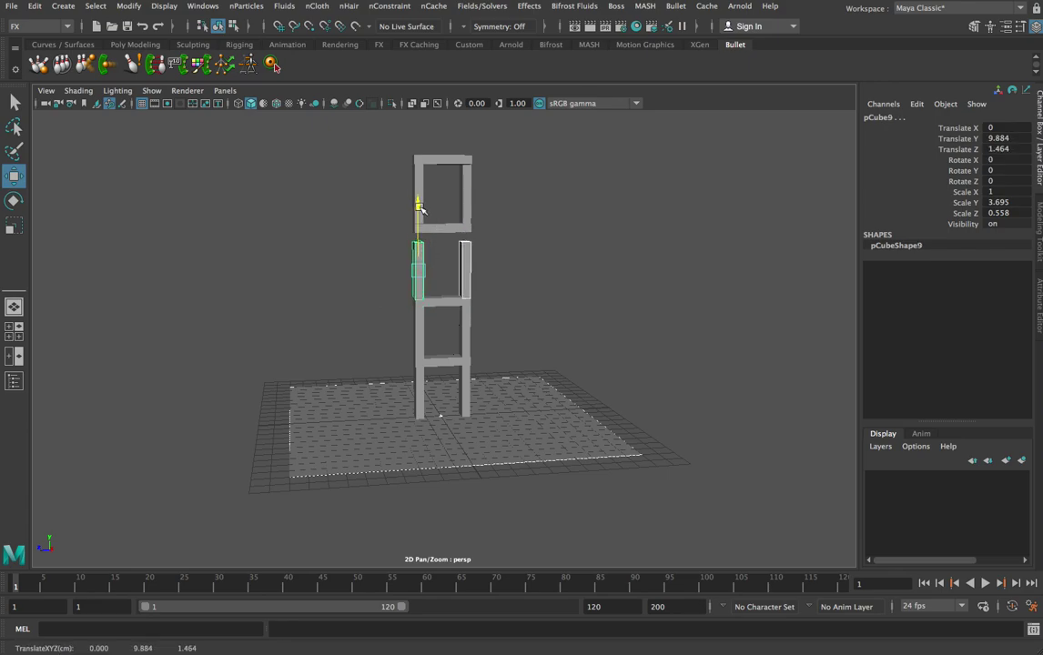
left_click(437, 226)
left_click_drag(441, 167, 442, 173)
- Lower the top-storey posts to about Y 13.78 and the topmost crossbar onto them at about Y 15.86
left_click(419, 192)
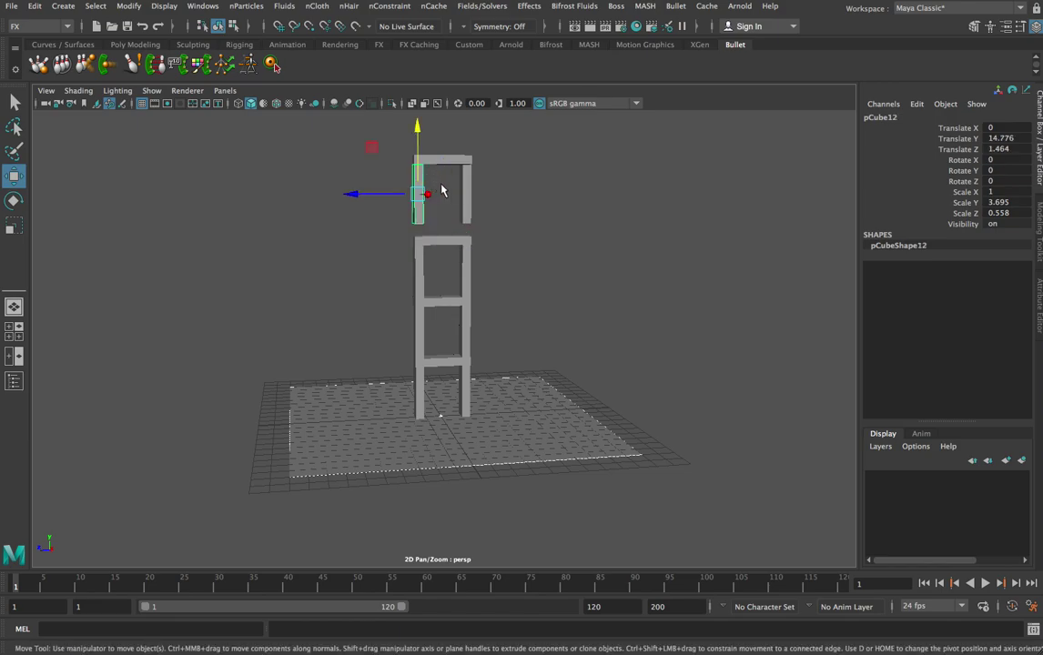
left_click(466, 187)
left_click_drag(466, 132, 466, 153)
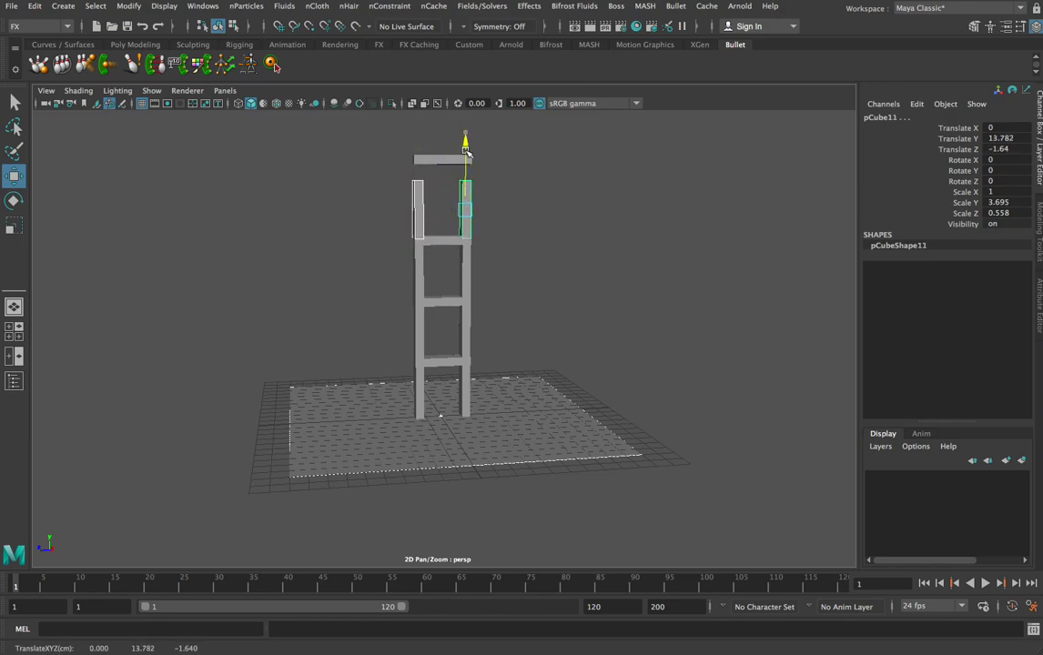
left_click(455, 158)
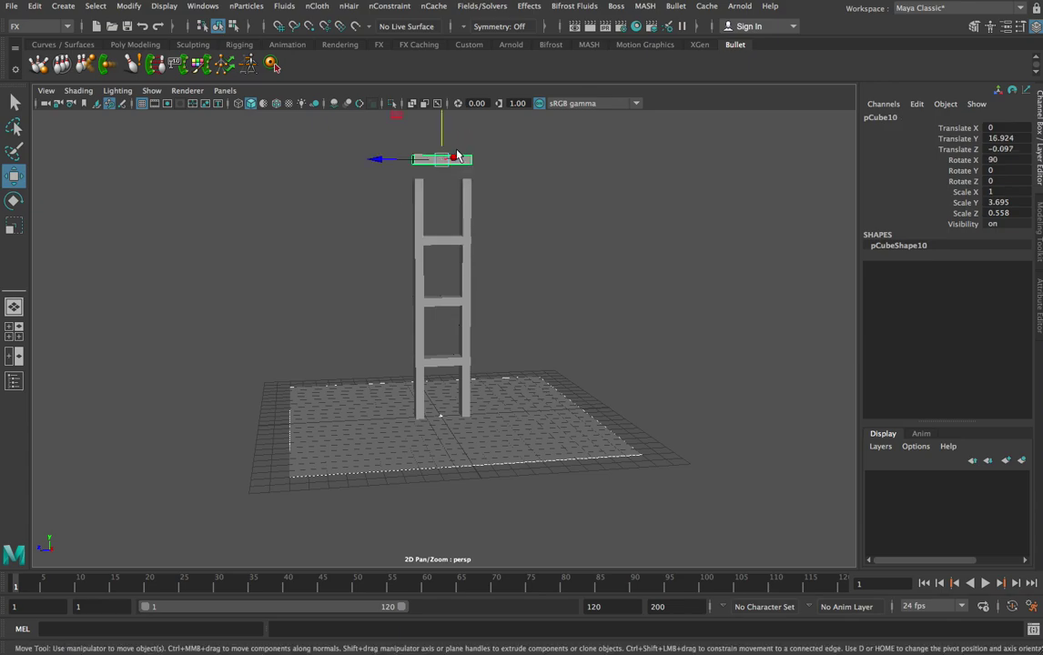
left_click_drag(444, 132, 443, 149)
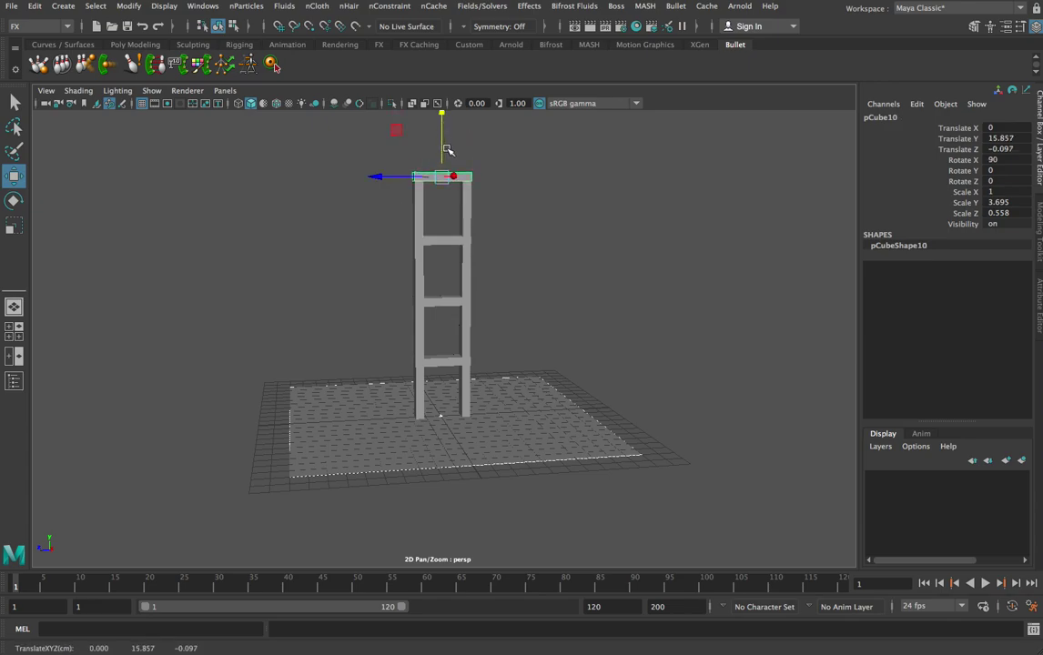
left_click(524, 256)
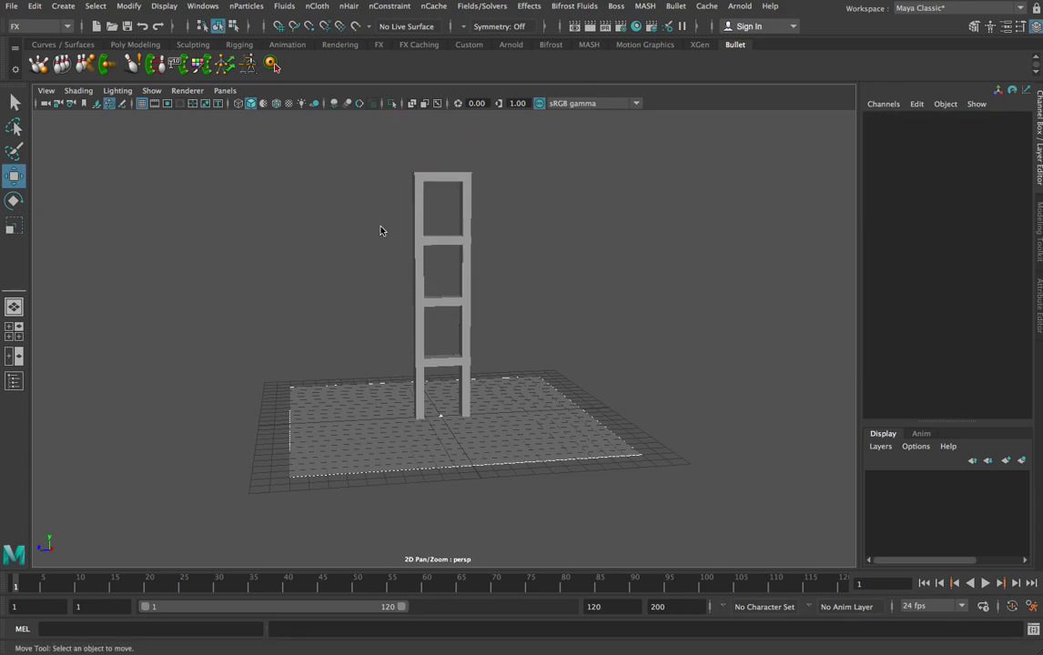
- Select all the tower's posts and crossbars, freeze their transformations and delete their construction history
left_click_drag(357, 145, 493, 374)
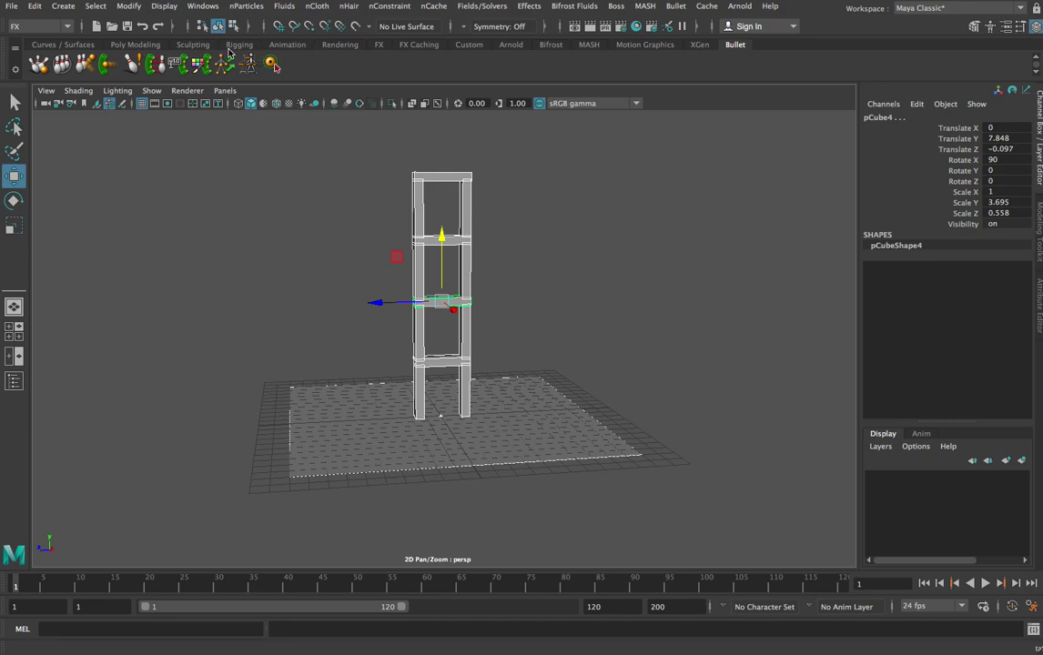
left_click(150, 45)
left_click(320, 64)
left_click(342, 65)
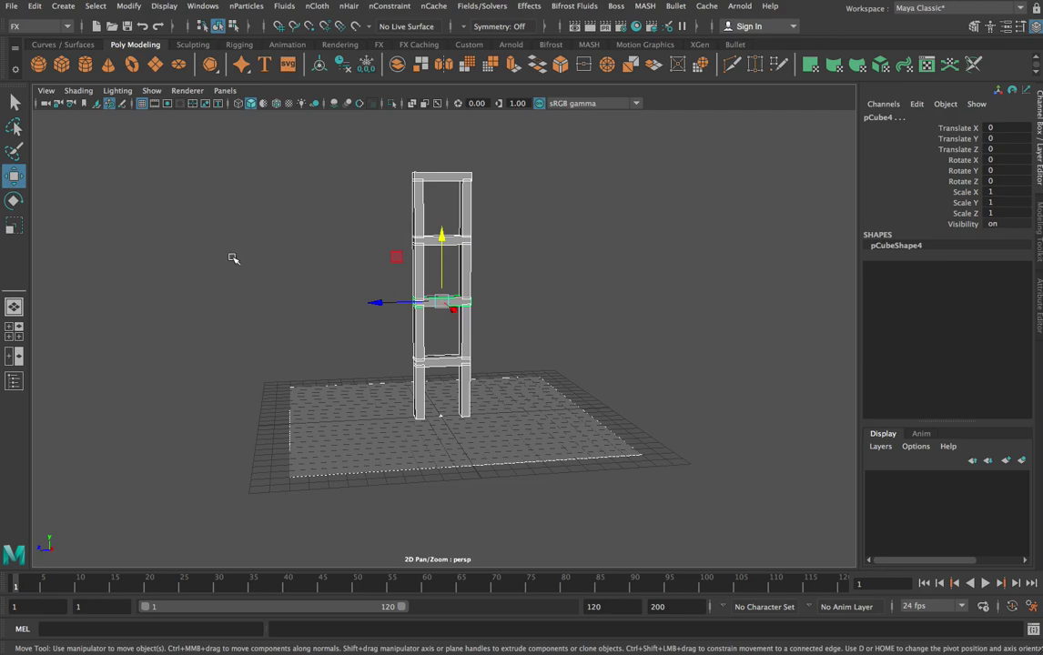
- Create a Bullet rigid set from the selected tower blocks, play its simulation twice and return to frame 1
left_click(730, 45)
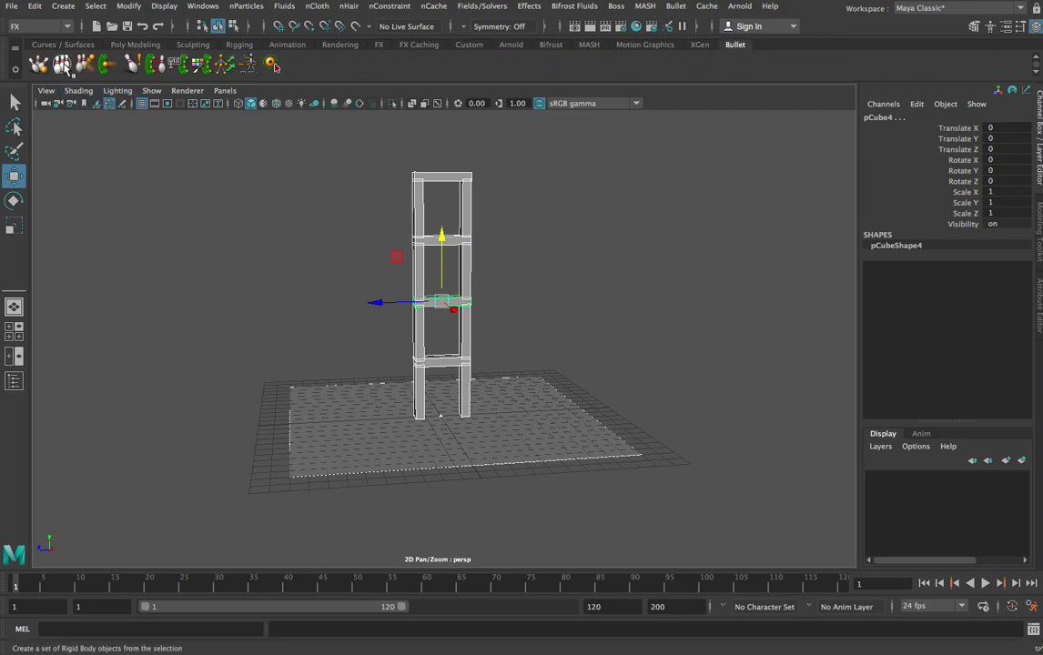
left_click(65, 67)
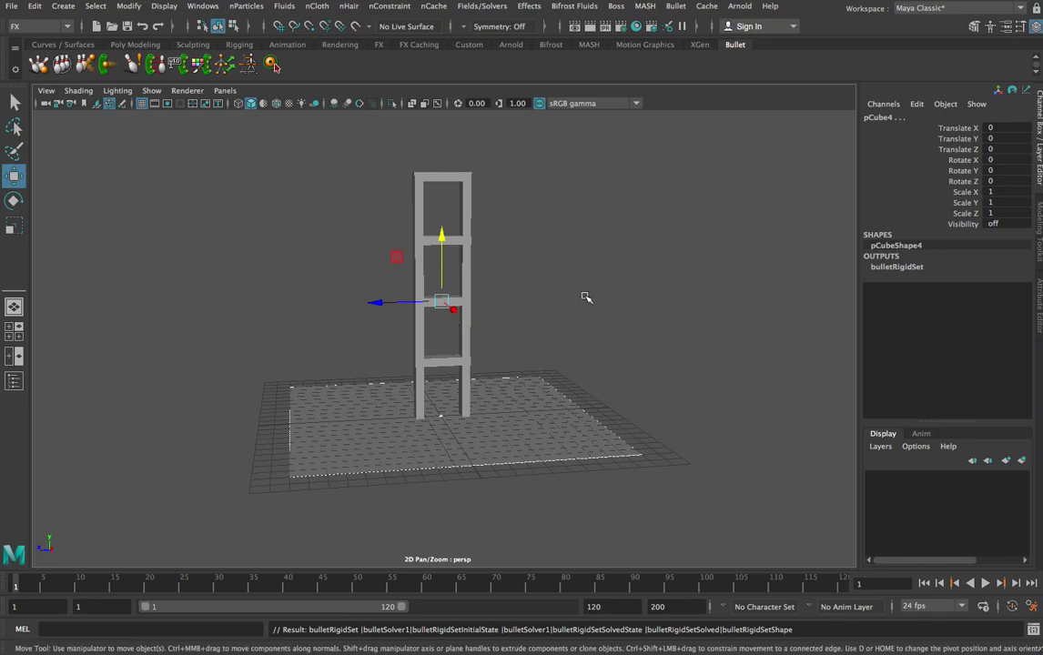
left_click(985, 584)
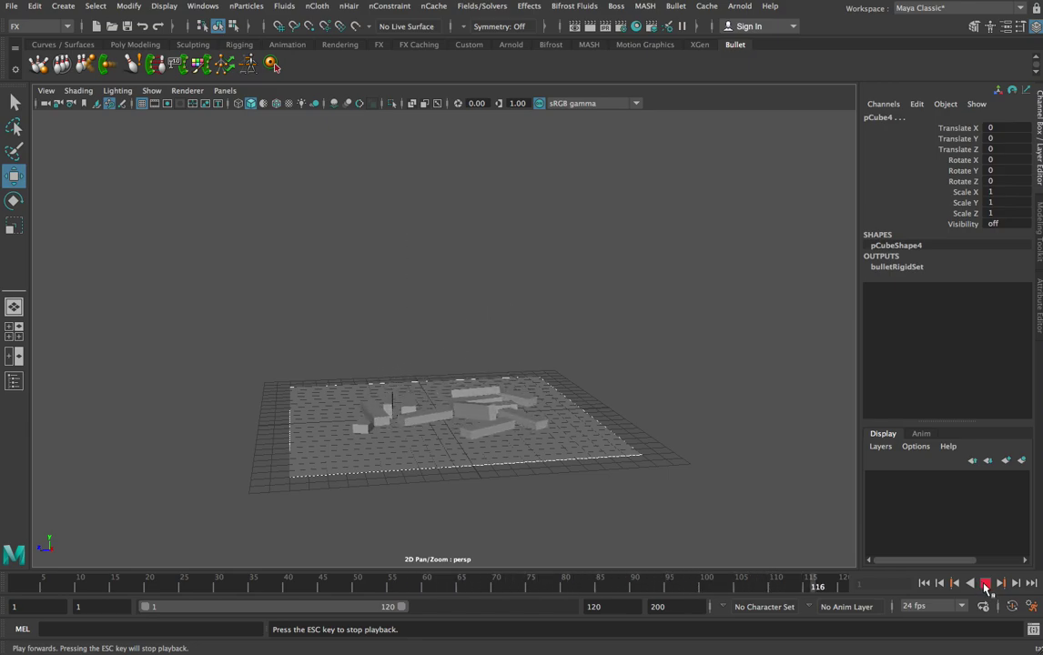
left_click(986, 585)
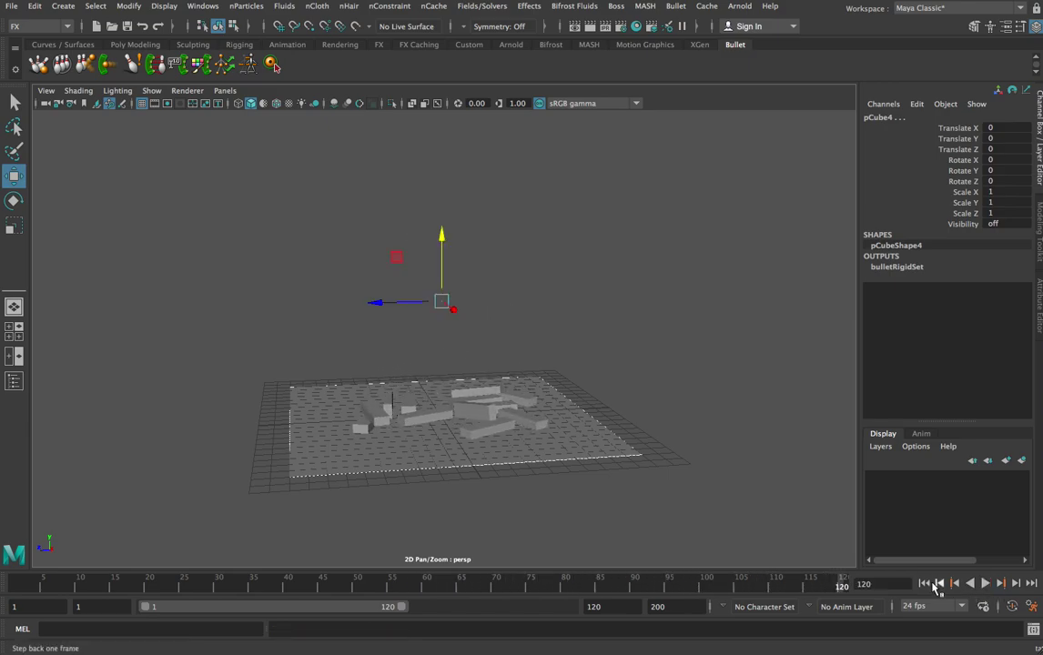
left_click(985, 584)
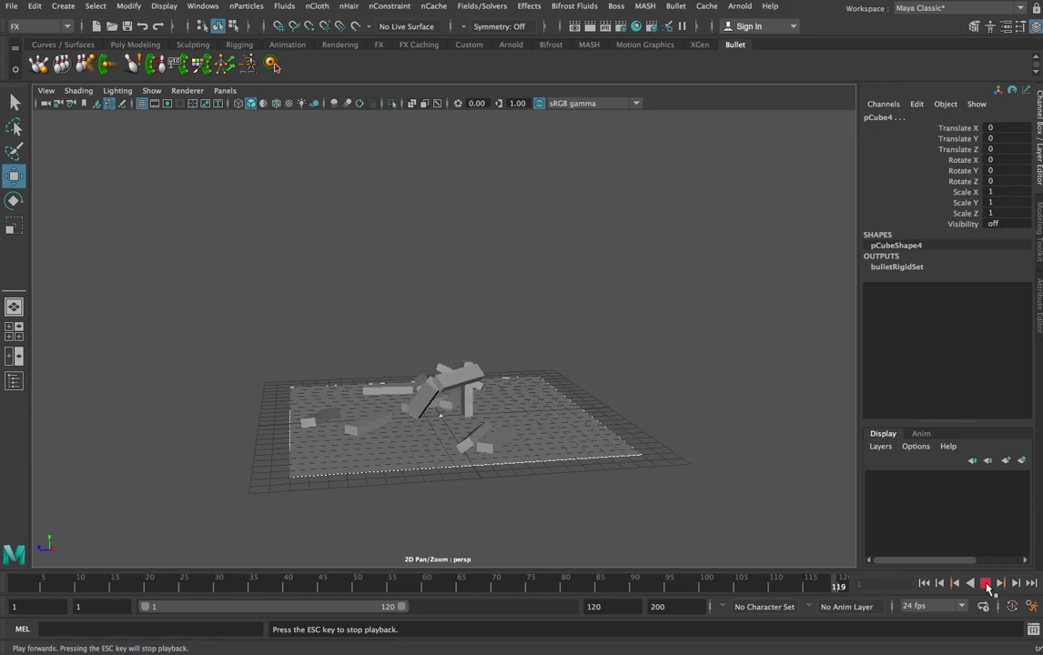
left_click(924, 584)
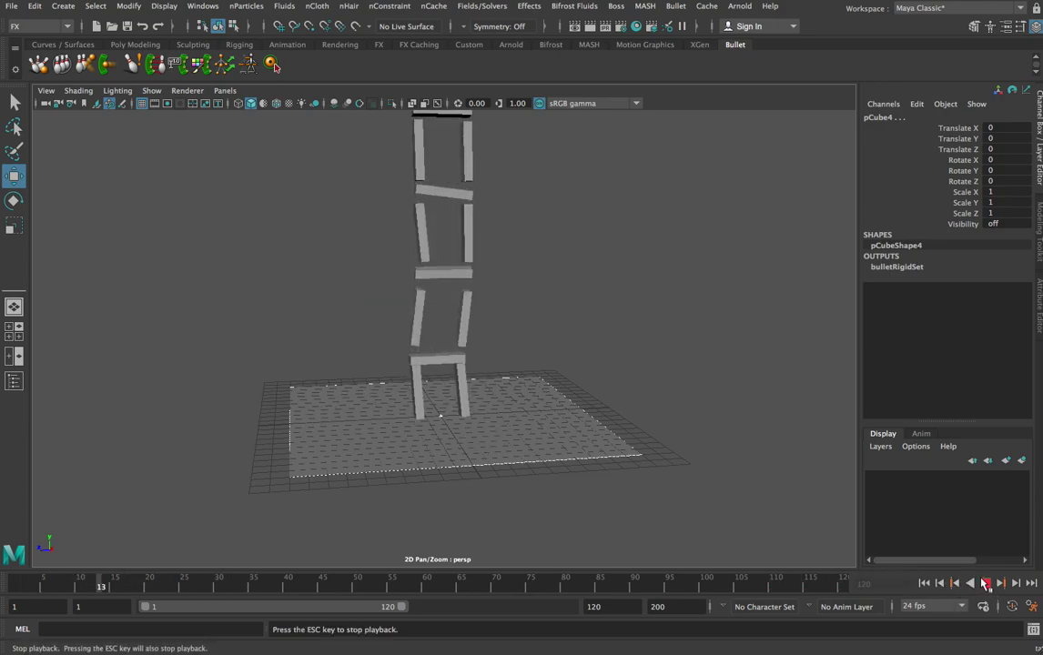
left_click(985, 584)
left_click(925, 584)
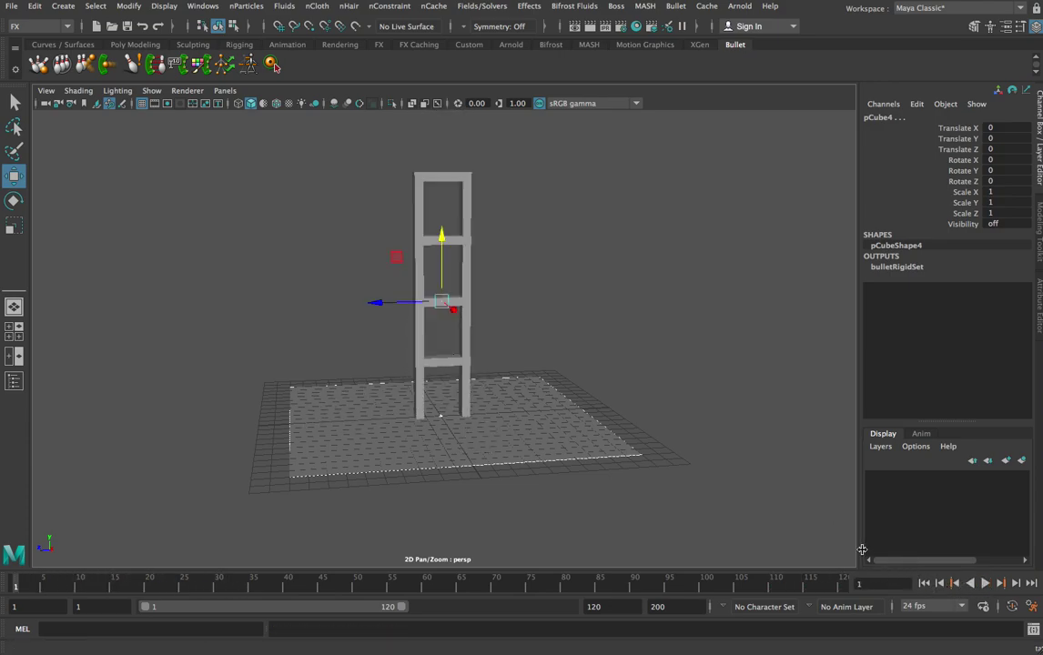
- Reopen basicBullet.mb without saving the changes to the current scene
left_click(11, 6)
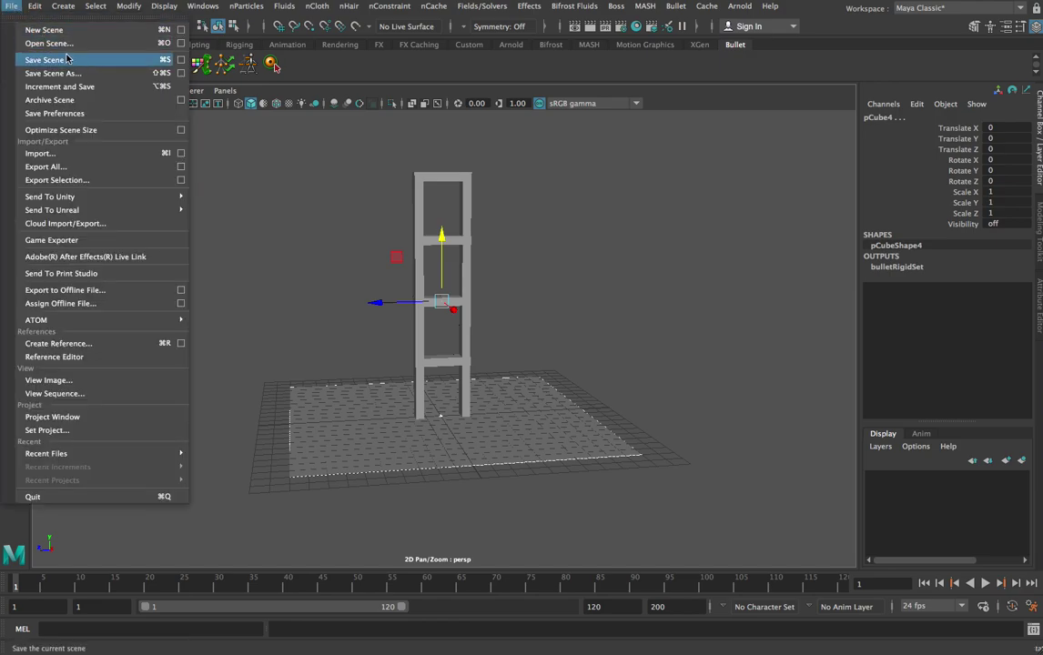
left_click(91, 45)
left_click(182, 142)
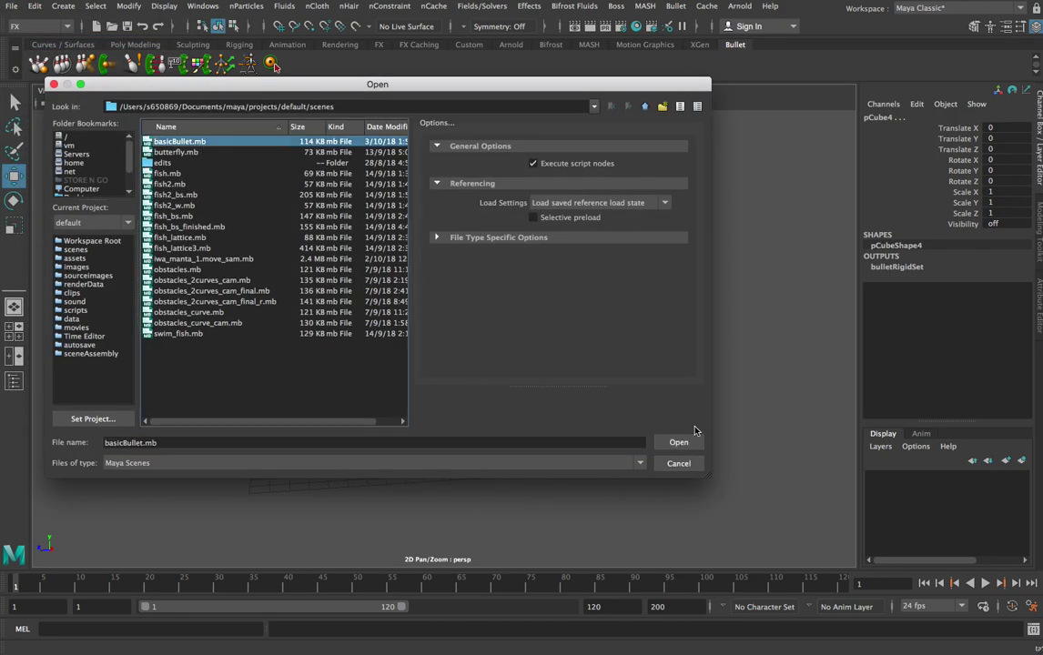
left_click(679, 442)
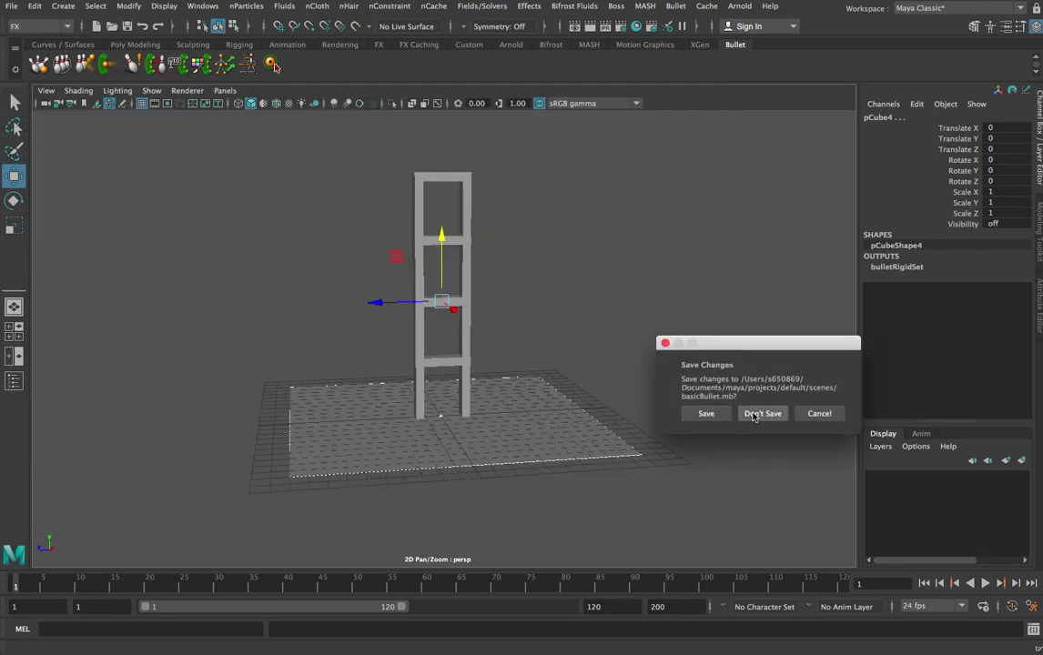
left_click(754, 415)
left_click(734, 435)
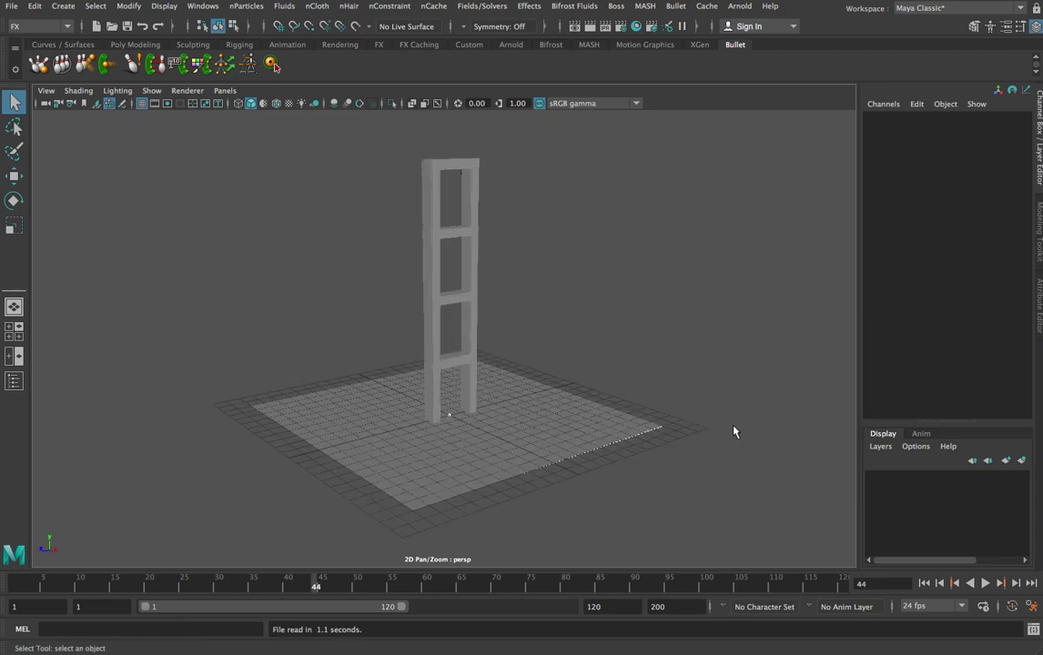
- Play the reopened tower's simulation, replay it from the first frame, and return to frame 1
left_click(986, 585)
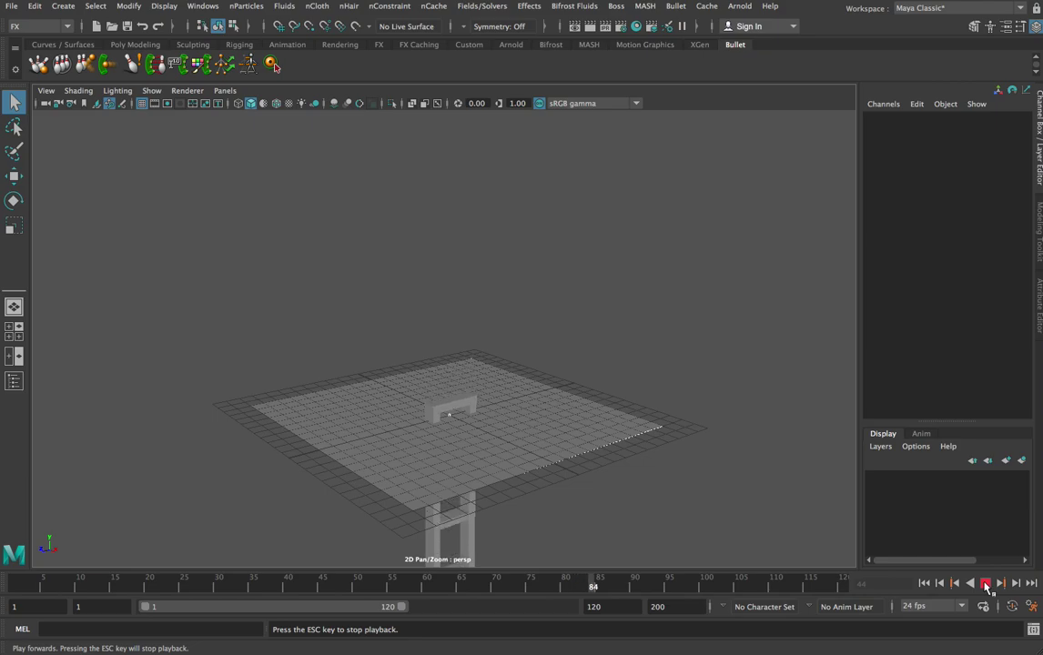
left_click(987, 585)
left_click(925, 585)
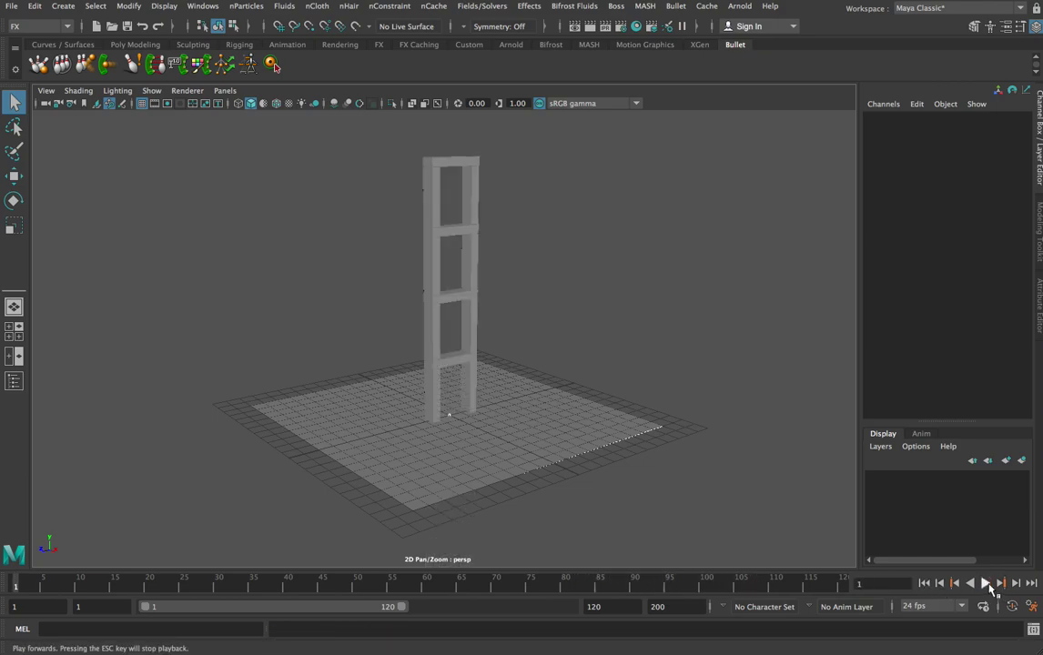
left_click(986, 585)
left_click(985, 585)
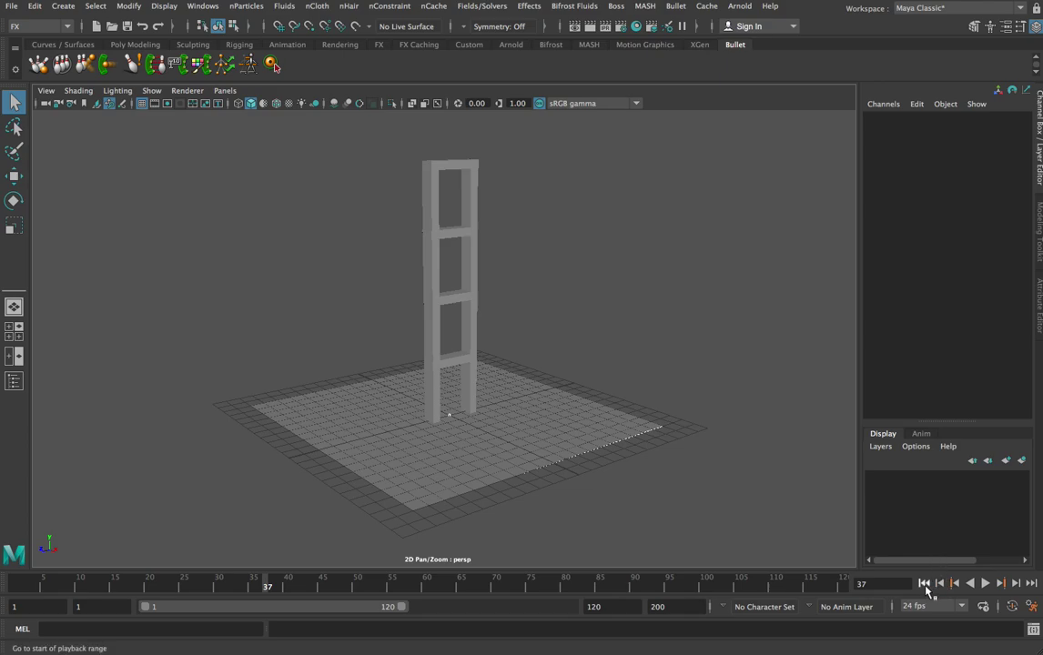
left_click(925, 585)
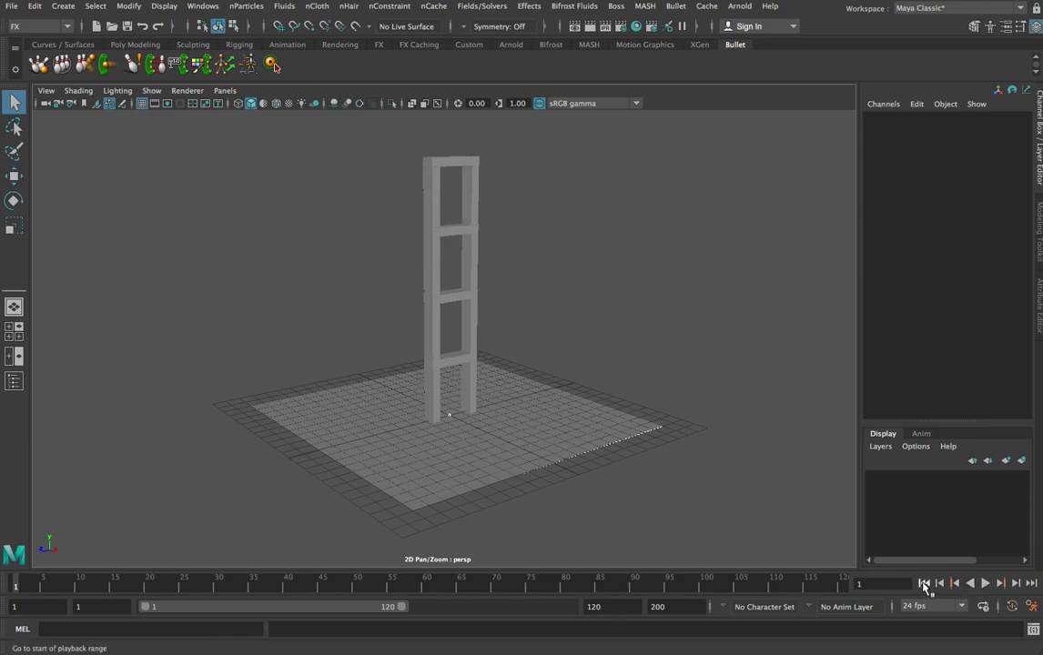
- Play the tower's simulation once more, stop it, and reopen basicBullet.mb without saving the changes
left_click(985, 585)
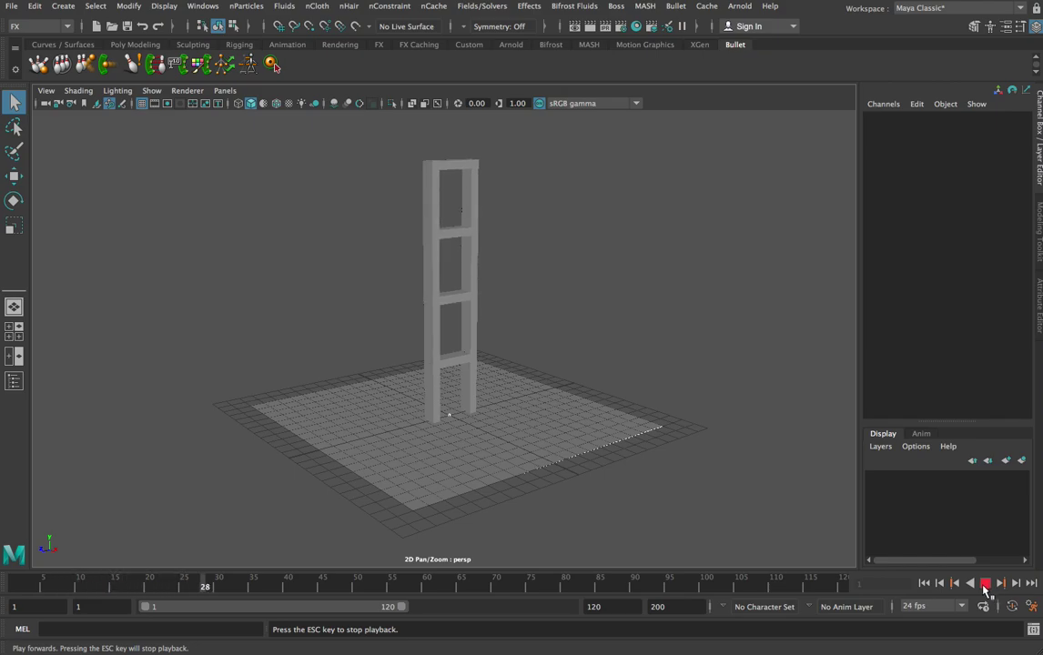
left_click(984, 585)
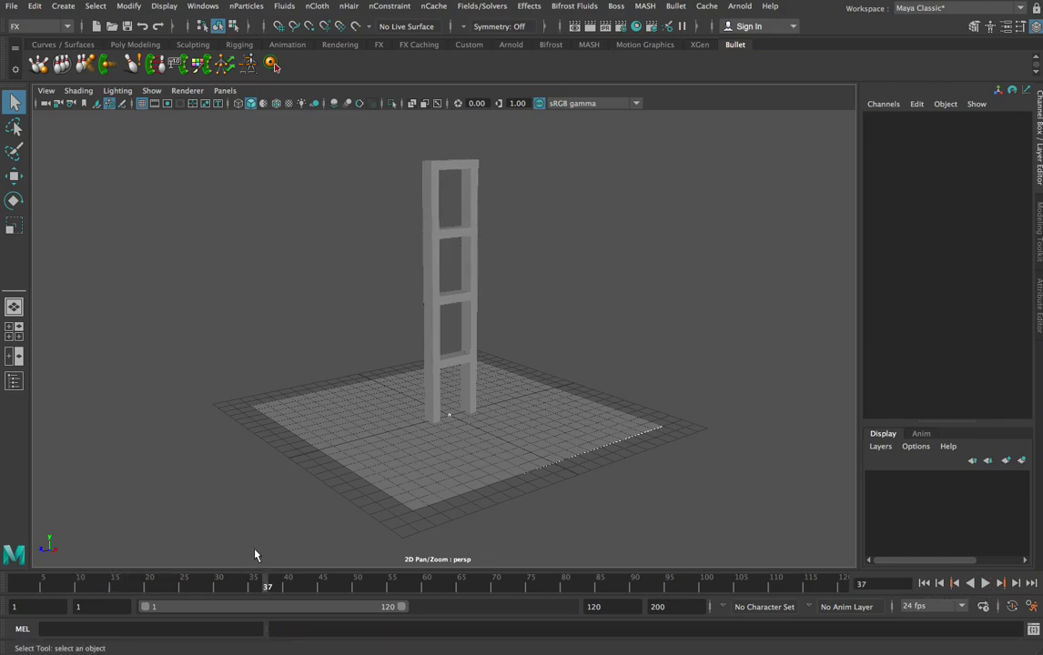
left_click(11, 6)
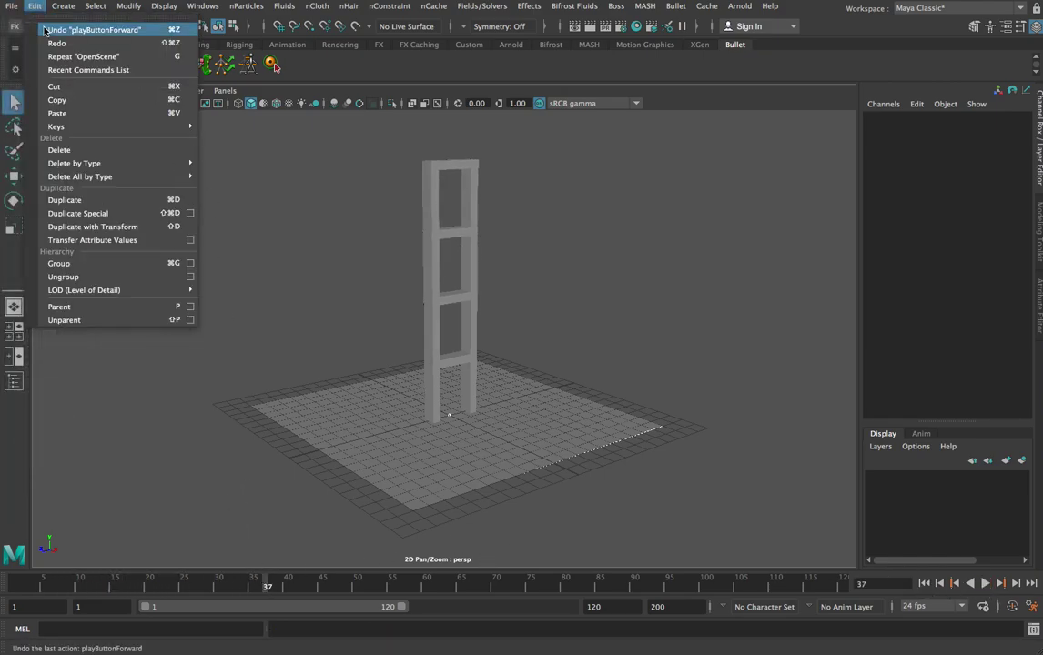
left_click(40, 42)
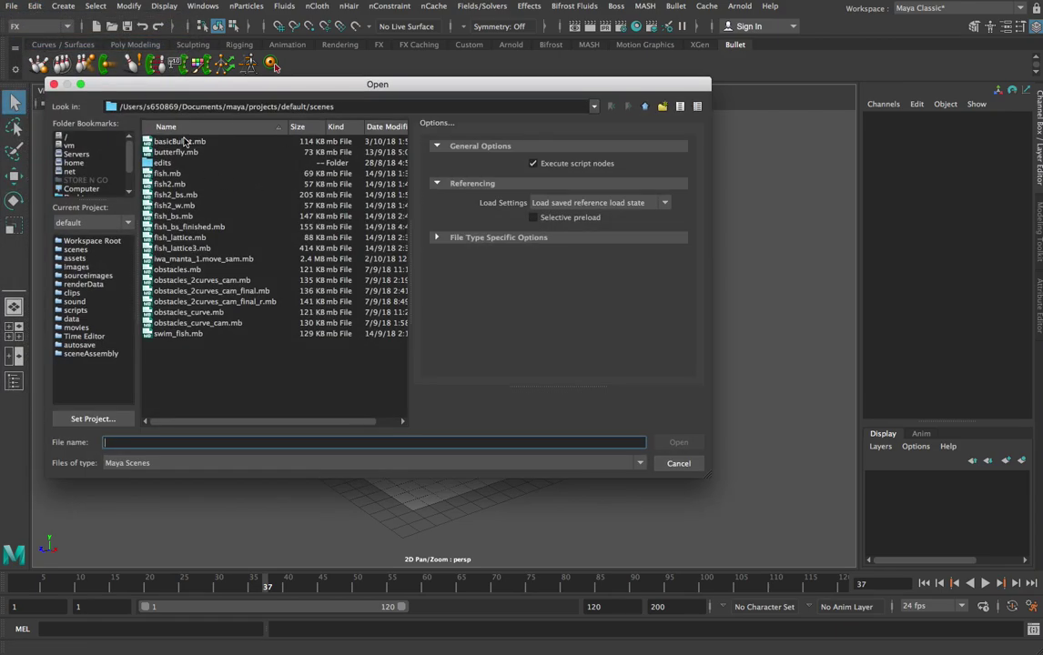
left_click(180, 141)
left_click(674, 441)
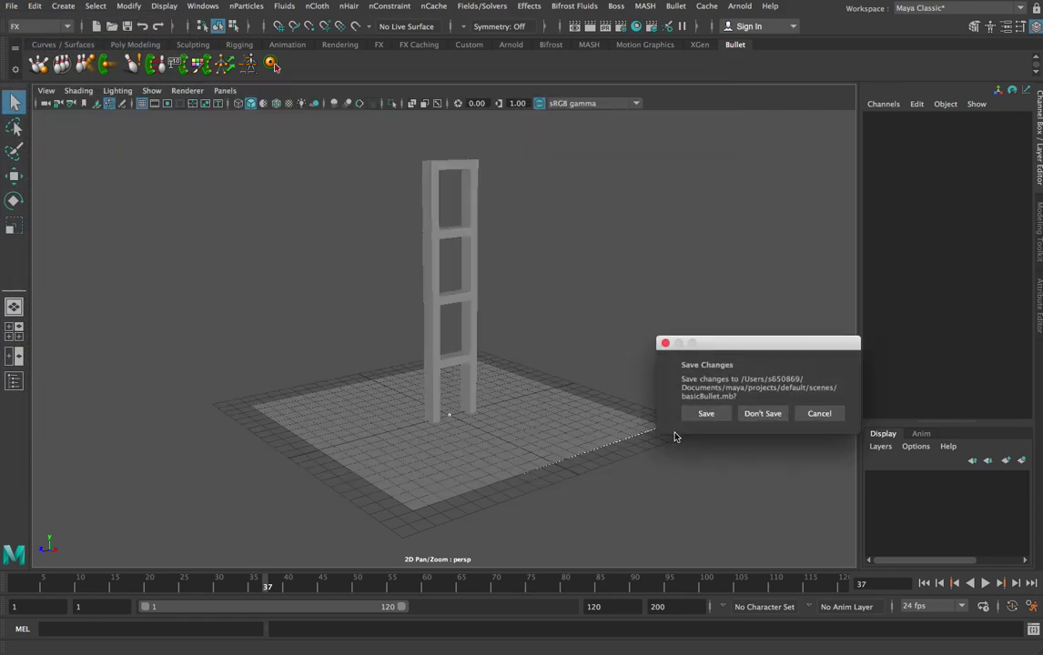
left_click(760, 414)
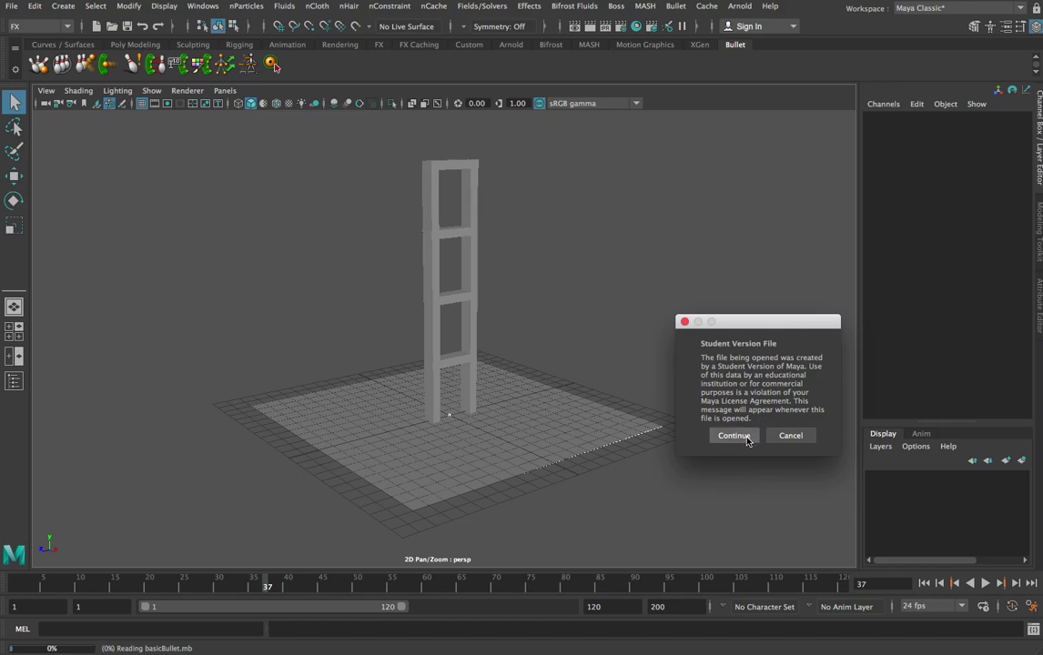
left_click(739, 434)
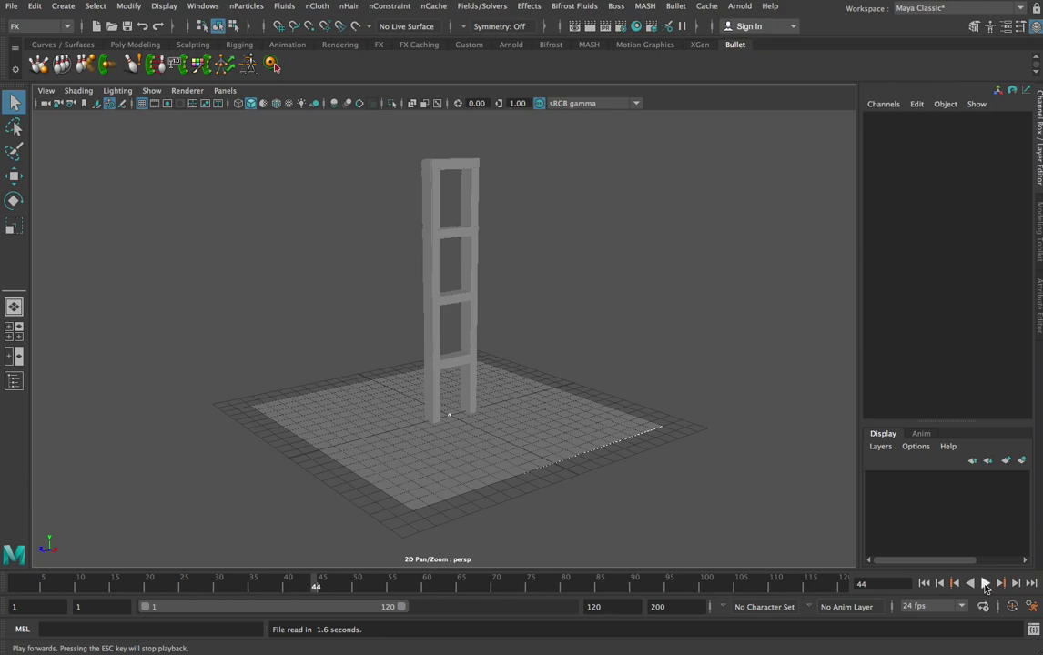
- Play the reopened scene's simulation from the first frame, then stop it
left_click(924, 585)
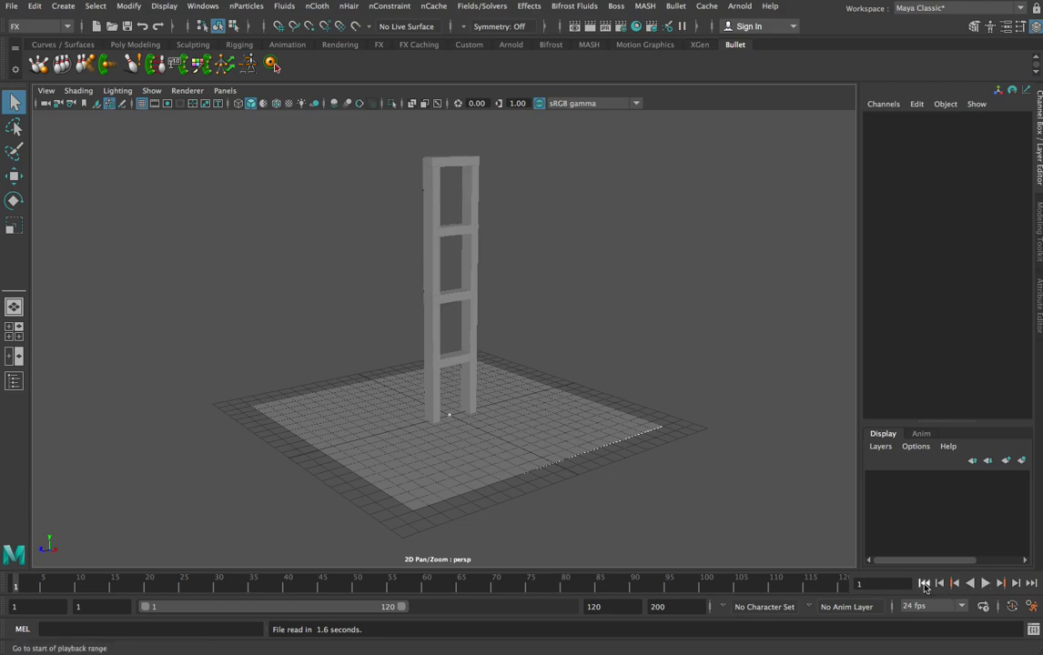
left_click(986, 584)
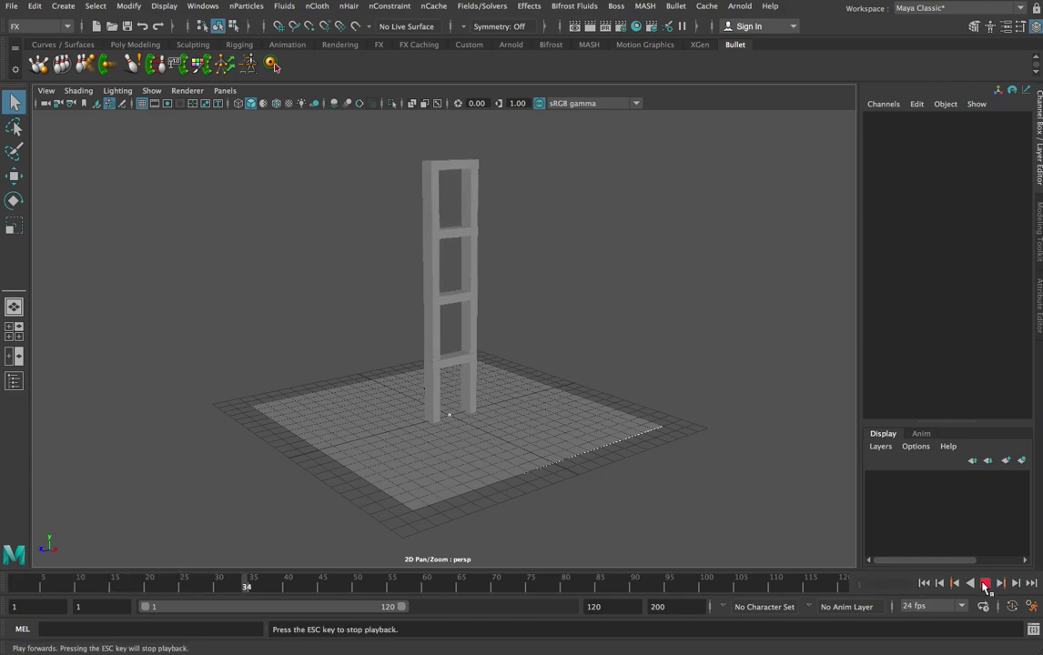
left_click(987, 584)
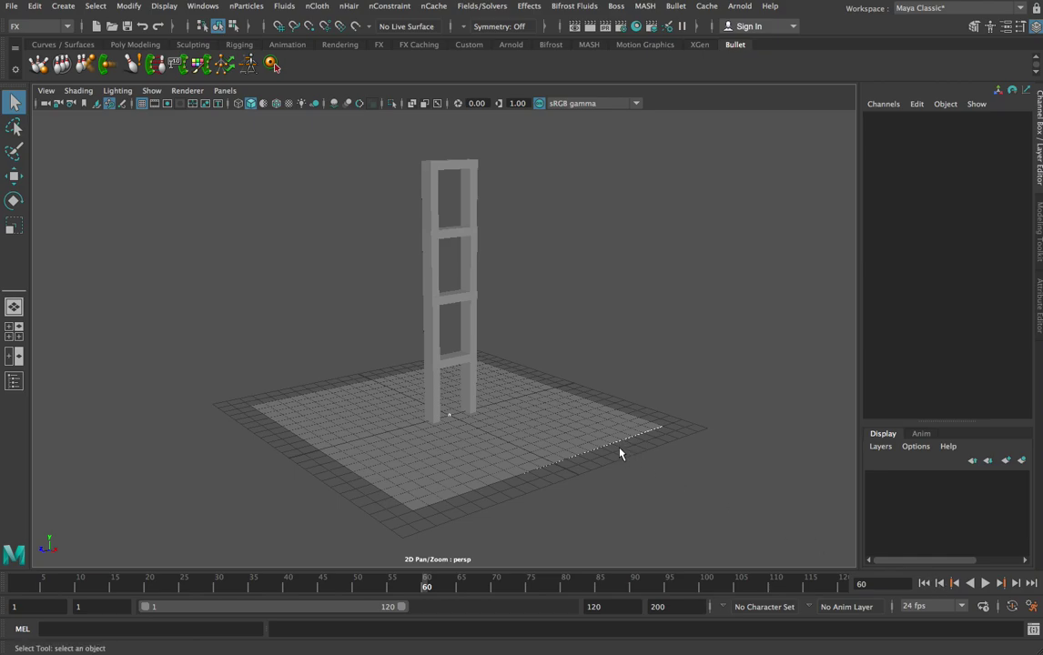
- Create a polygon sphere, raise it to about 5.75 in Y, and move it beside the tower to about -15.07 in Z
left_click_drag(664, 366, 570, 354, "alt")
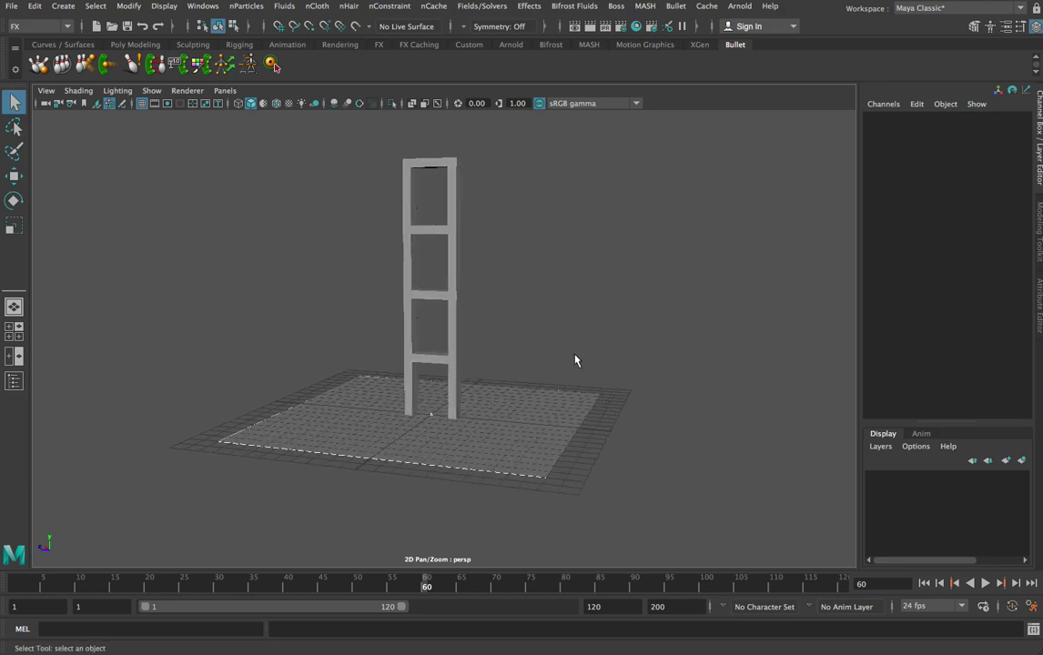
left_click(77, 43)
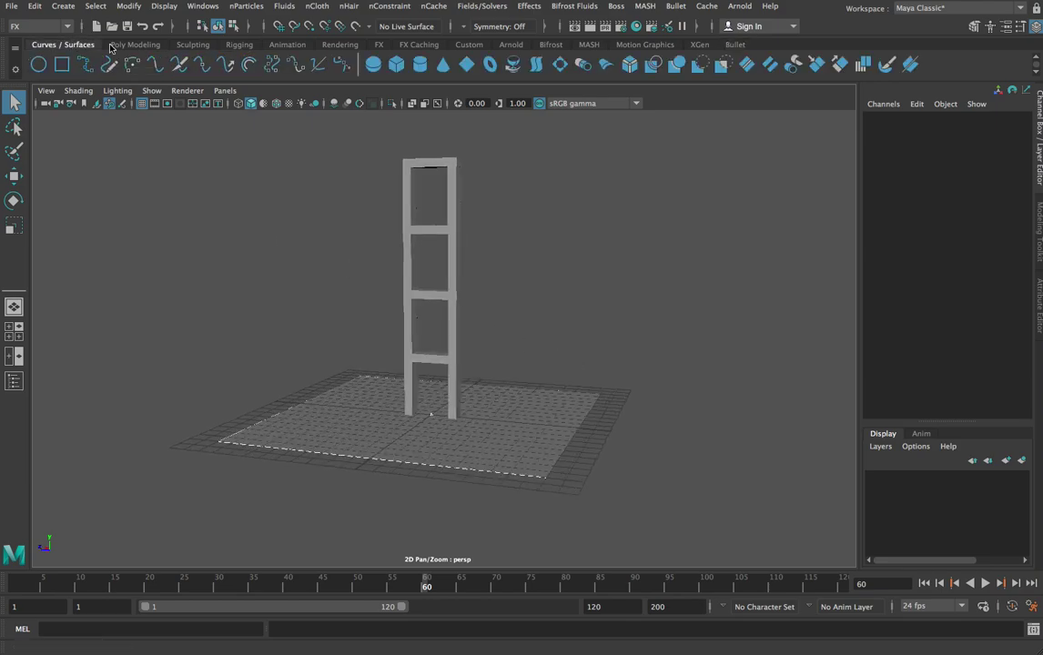
left_click(116, 45)
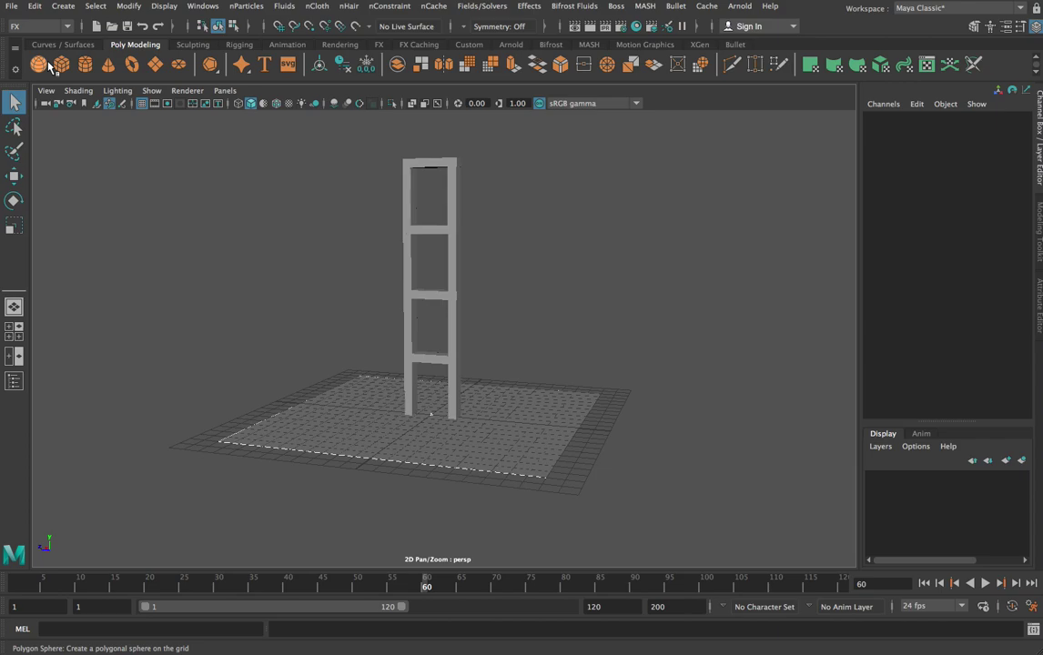
left_click(39, 66)
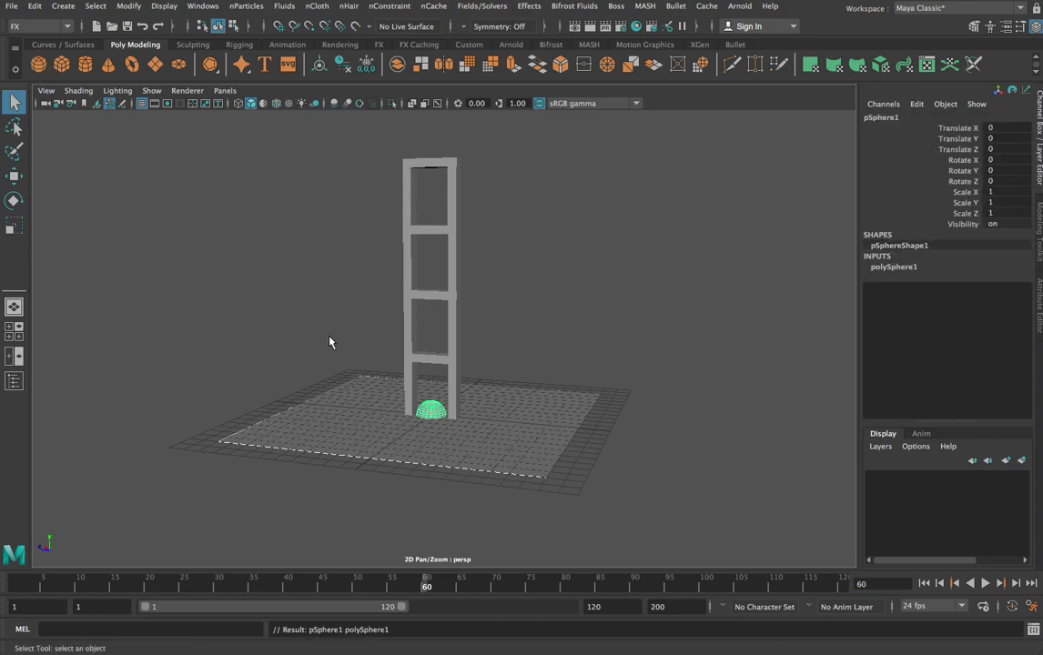
key("w")
left_click_drag(430, 350, 419, 266)
left_click_drag(372, 328, 598, 340)
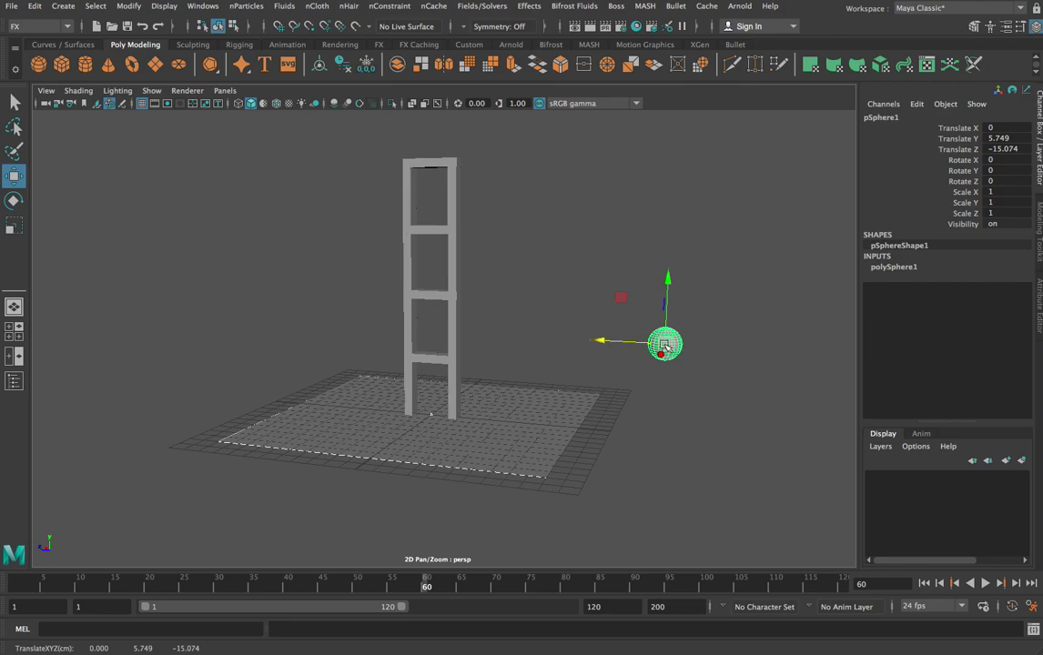
- Move the sphere into the tower's post at about -1.54 in Z, play the simulation twice, and stop it
left_click_drag(605, 342, 403, 332)
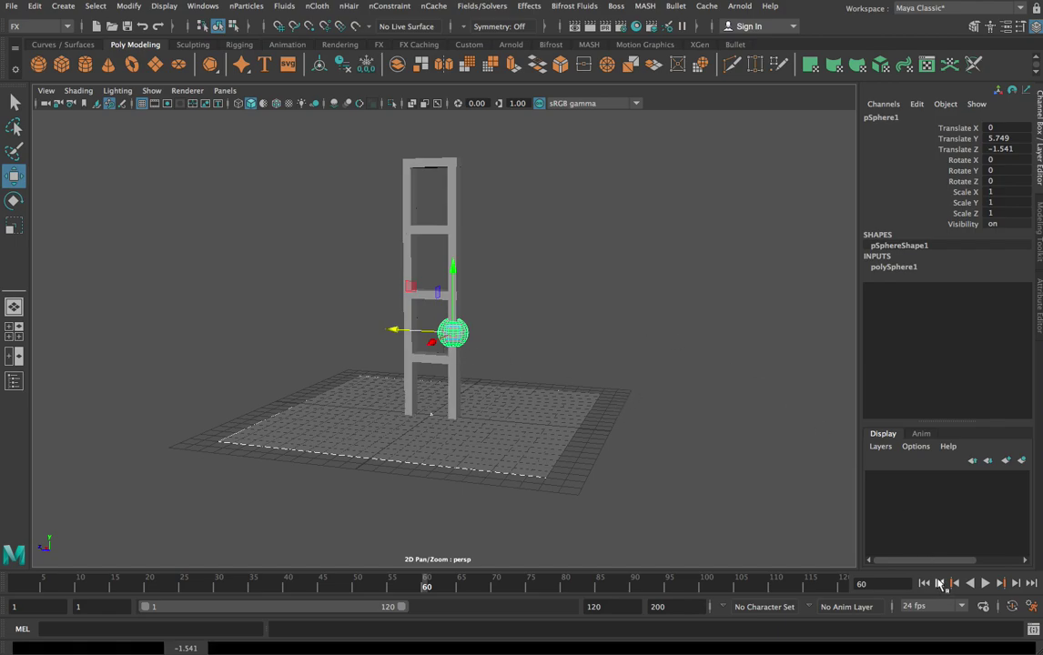
left_click(985, 584)
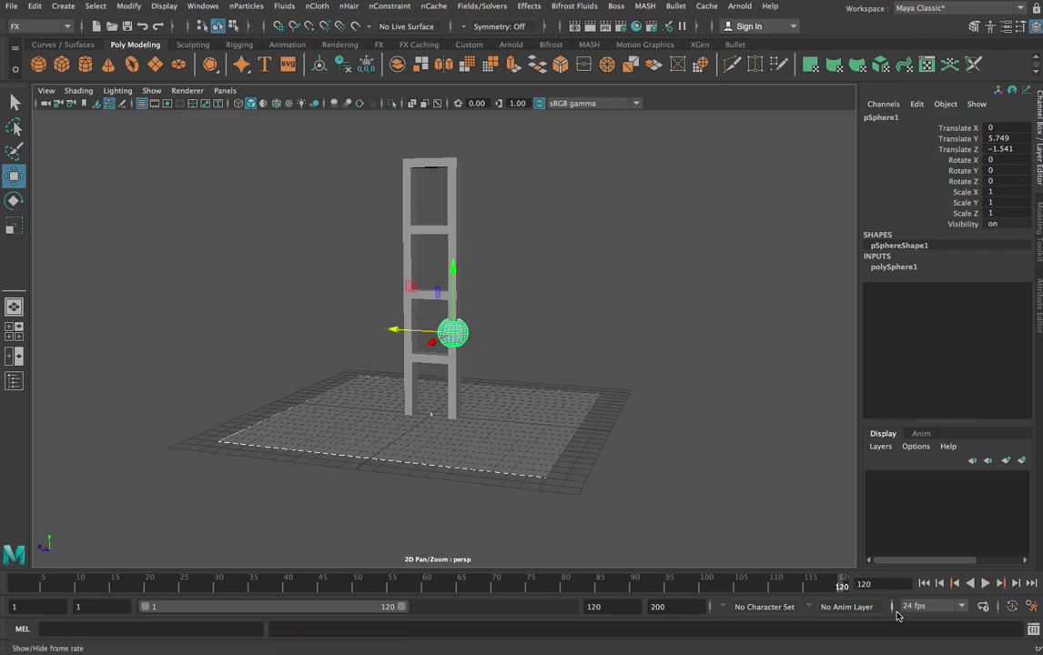
left_click(924, 583)
left_click(986, 584)
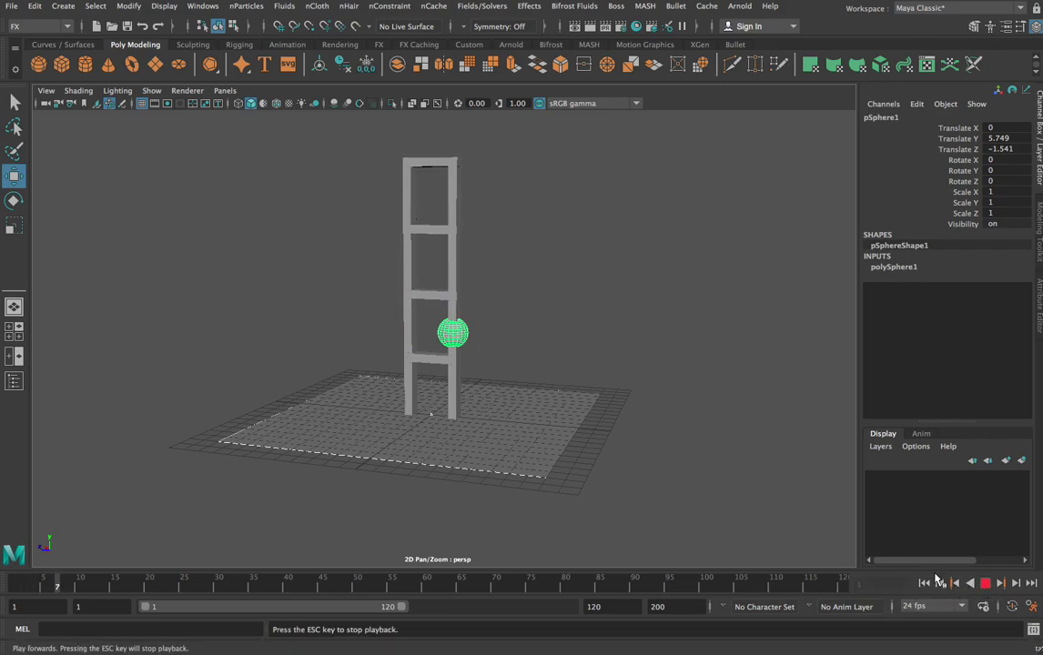
left_click(985, 583)
- Move the sphere away from the tower to about -15.04 in Z and make it an active Bullet rigid body
left_click_drag(396, 328, 593, 337)
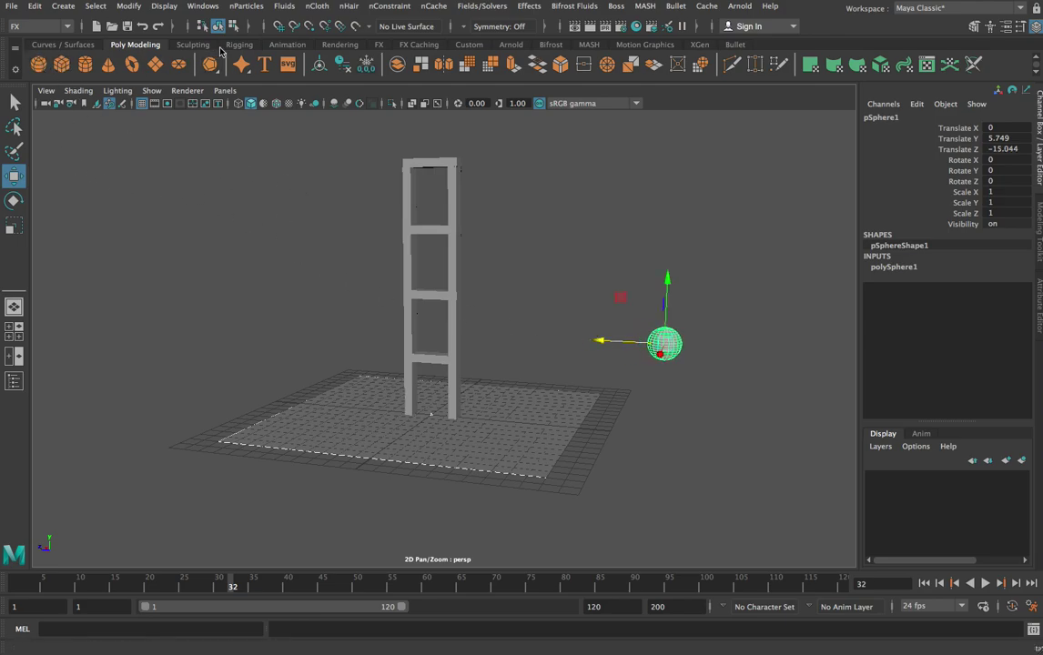
left_click(734, 44)
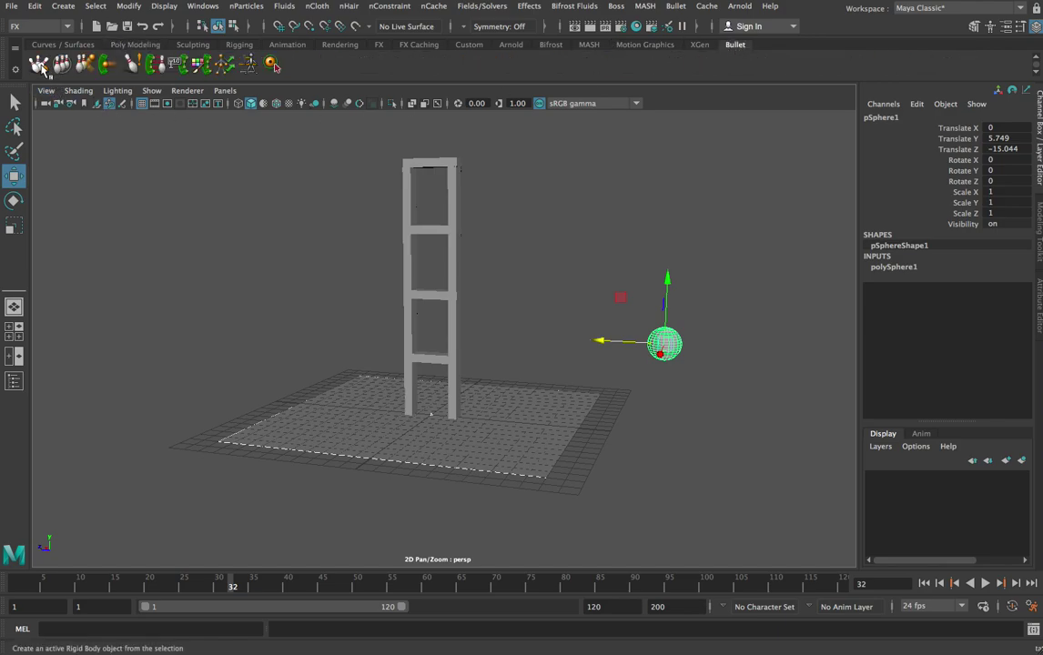
left_click(40, 67)
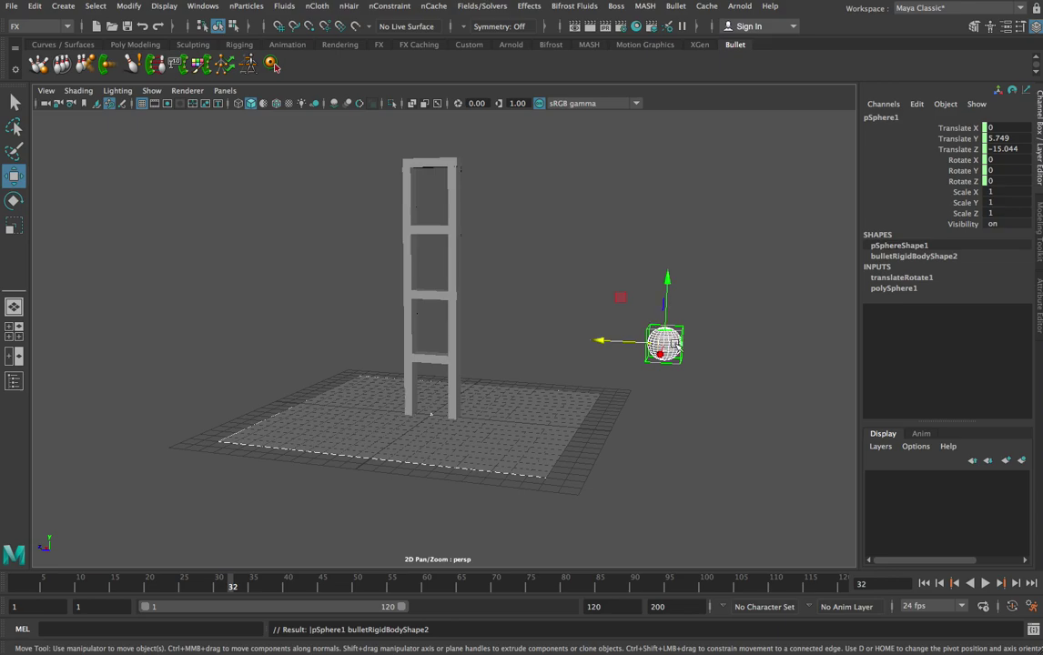
- Show the sphere's rigid body attributes and the Outliner, set Collider Shape Type to sphere, and return to frame 1
scroll(678, 344, "up", 3)
scroll(678, 345, "down", 3)
scroll(464, 315, "up", 2)
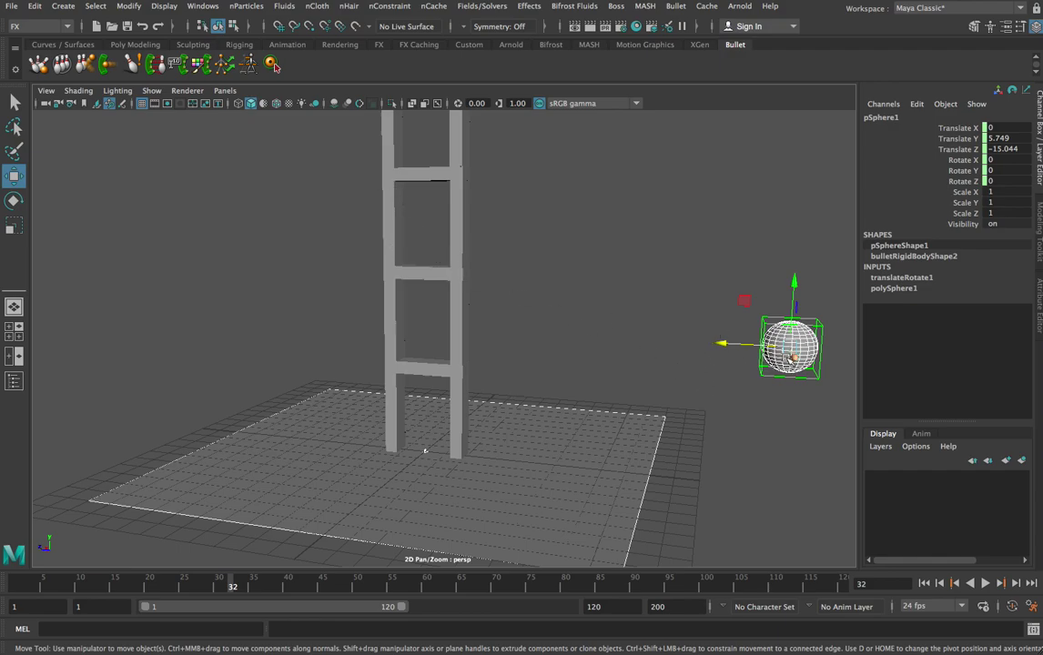
left_click_drag(745, 372, 768, 414, "alt")
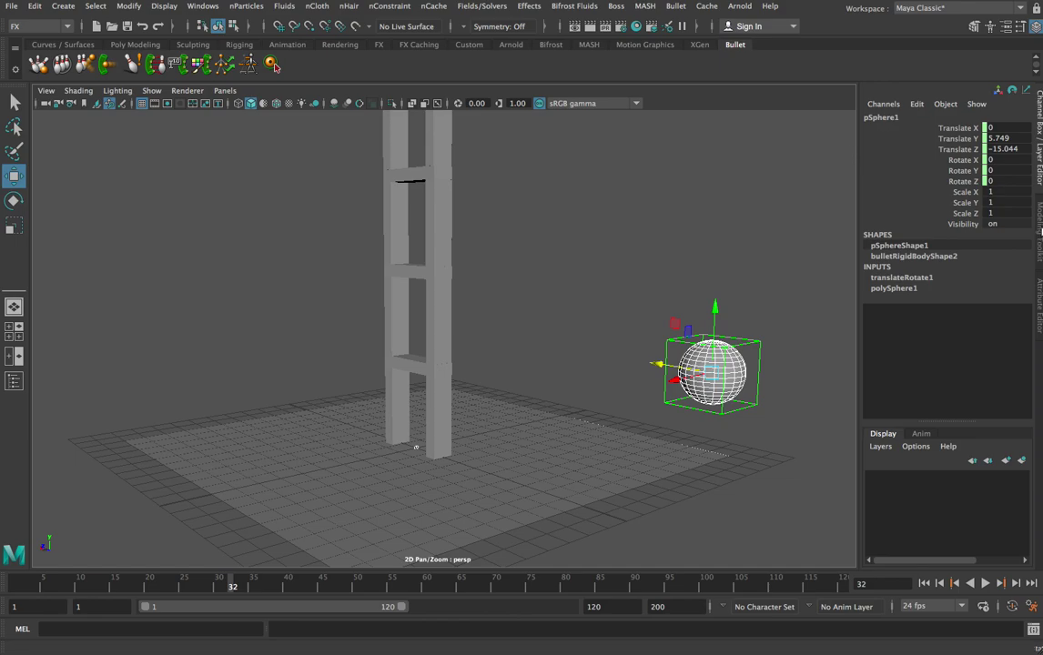
left_click(1041, 293)
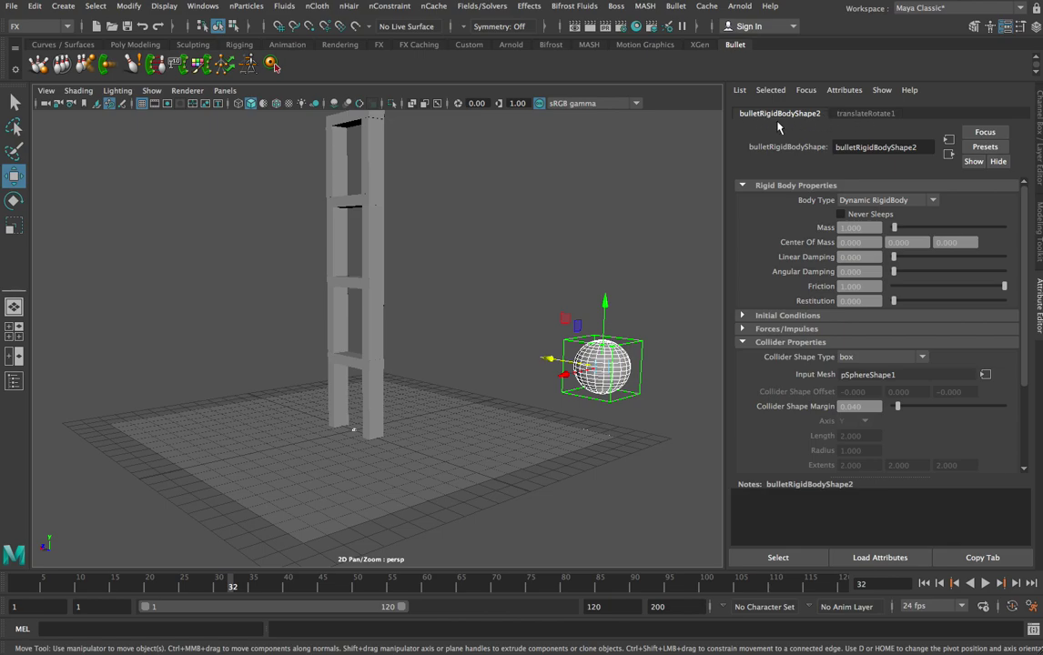
left_click(14, 354)
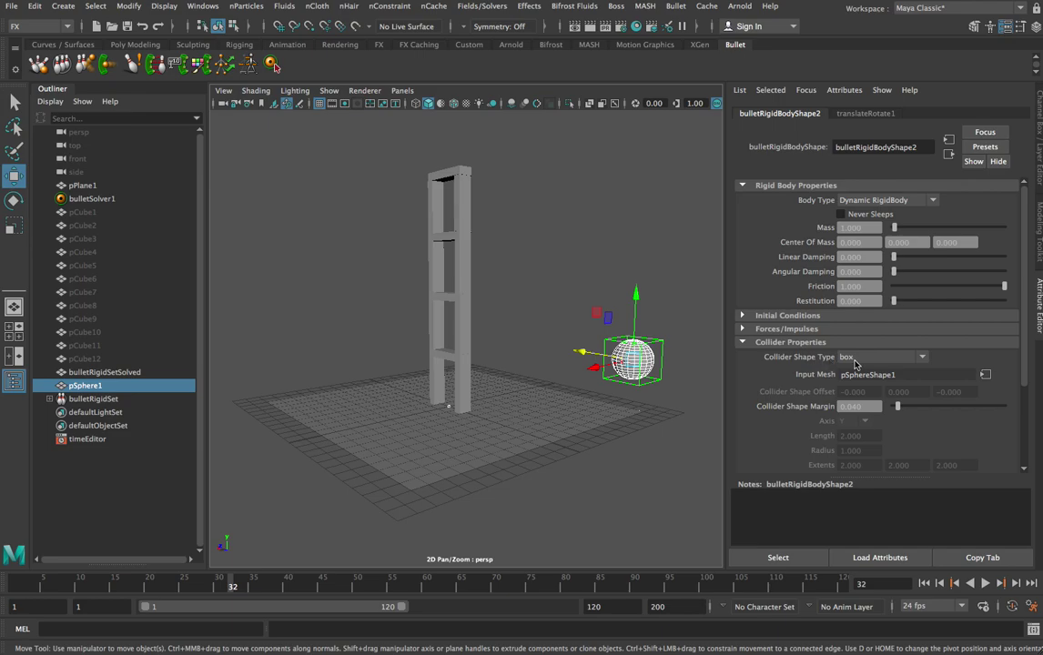
left_click(923, 358)
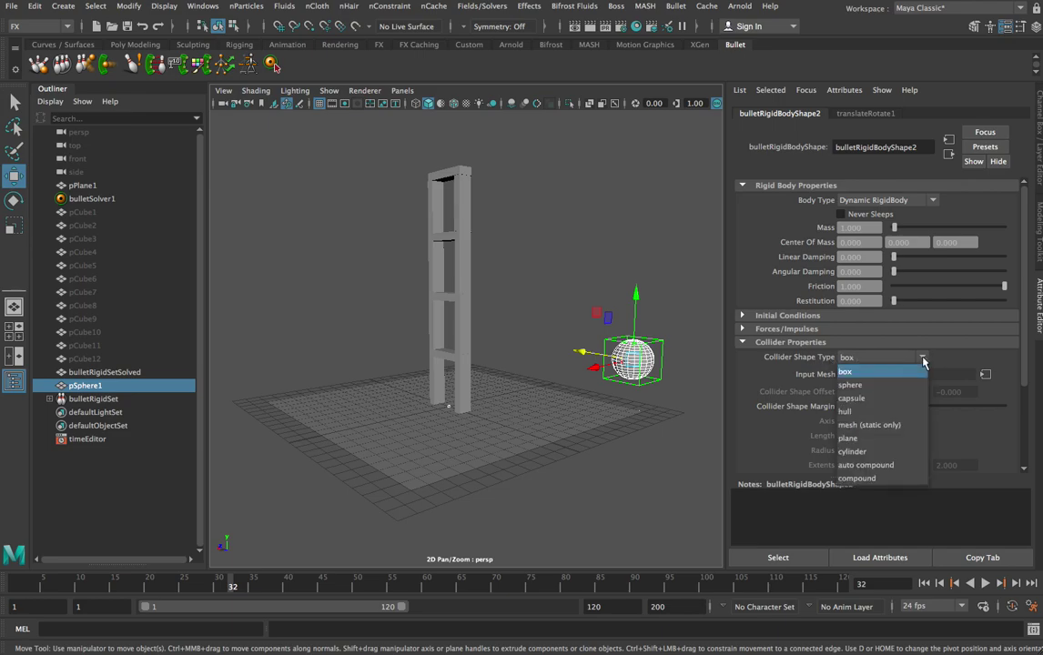
left_click(906, 381)
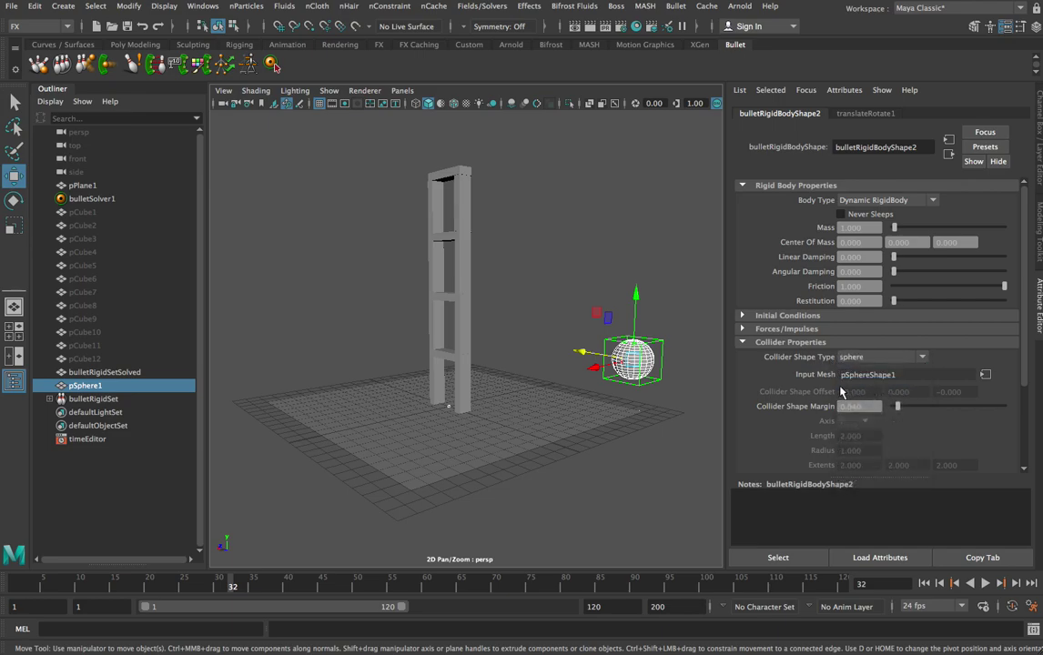
left_click(923, 584)
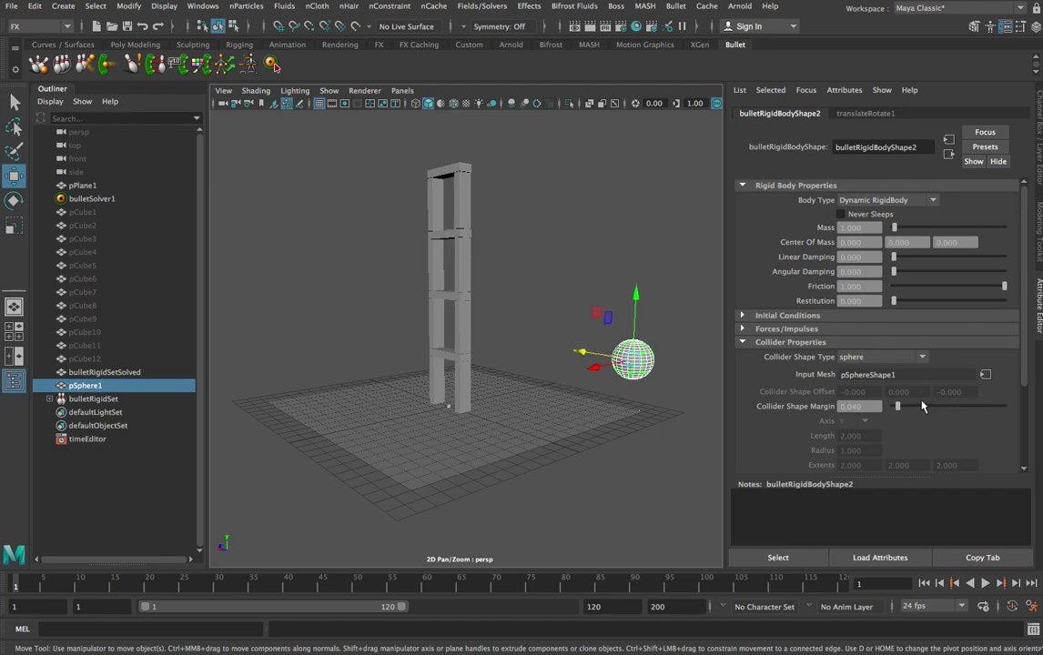
- Examine the sphere's available collider shape types and its mass, friction, restitution, damping and center of mass properties
left_click(920, 359)
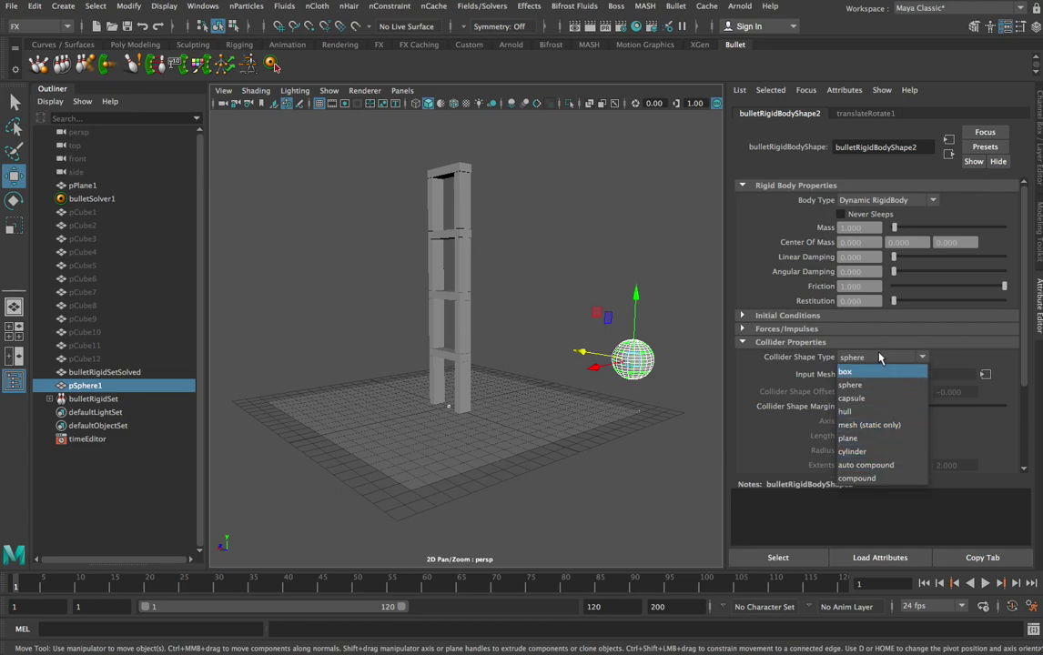
left_click(929, 362)
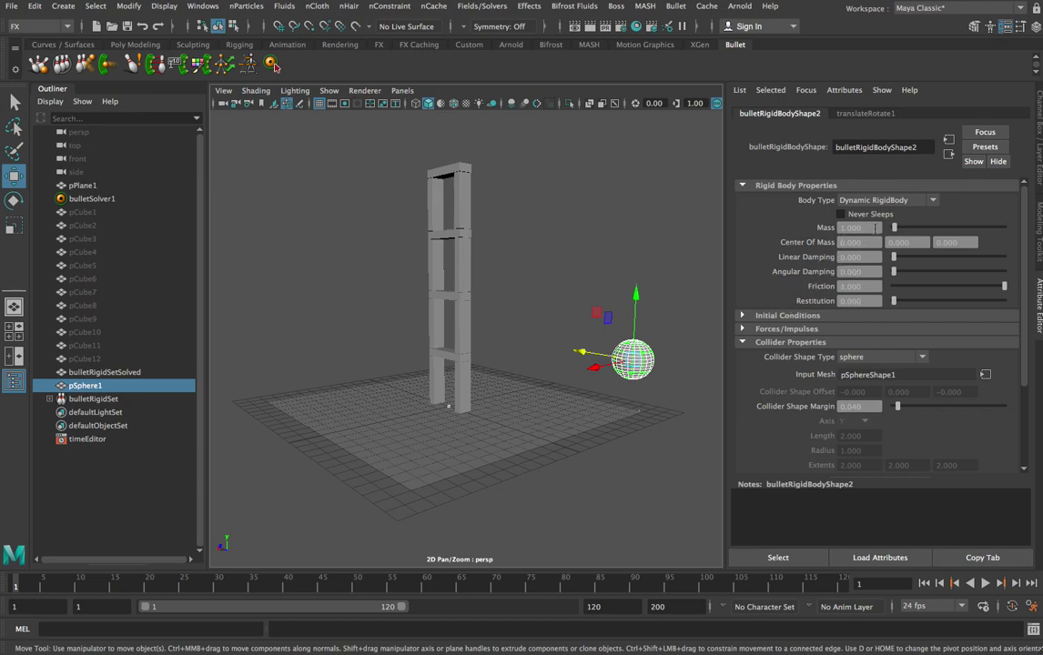
left_click(863, 229)
left_click(860, 286)
left_click(844, 301)
left_click(866, 287)
left_click(870, 272)
left_click(867, 259)
left_click(861, 243)
- Play the simulation with the rigid body sphere, stop it, and return to the first frame
left_click(985, 584)
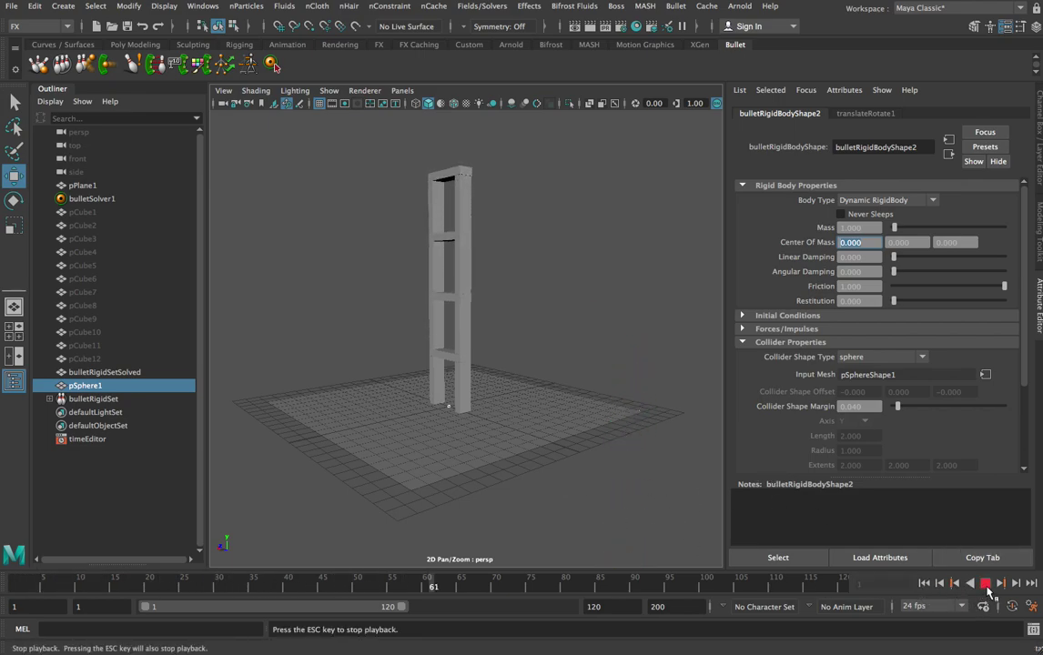
left_click(986, 584)
left_click(924, 583)
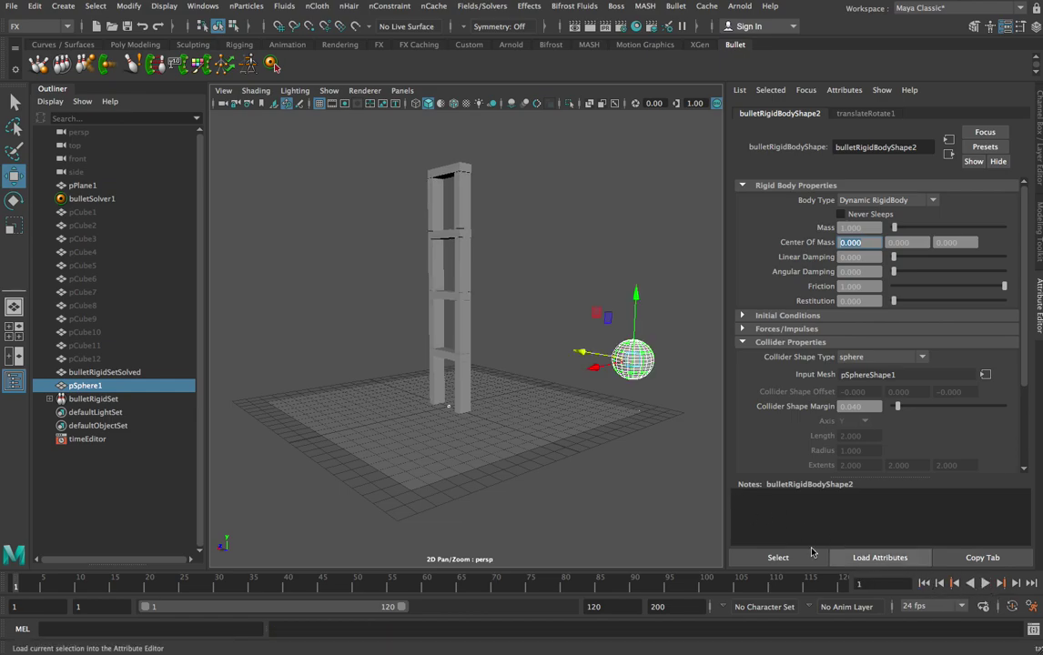
- Select the sphere and look through its attribute nodes, including translateRotate1, returning to its Bullet rigid body shape attributes
left_click_drag(526, 426, 564, 414, "alt")
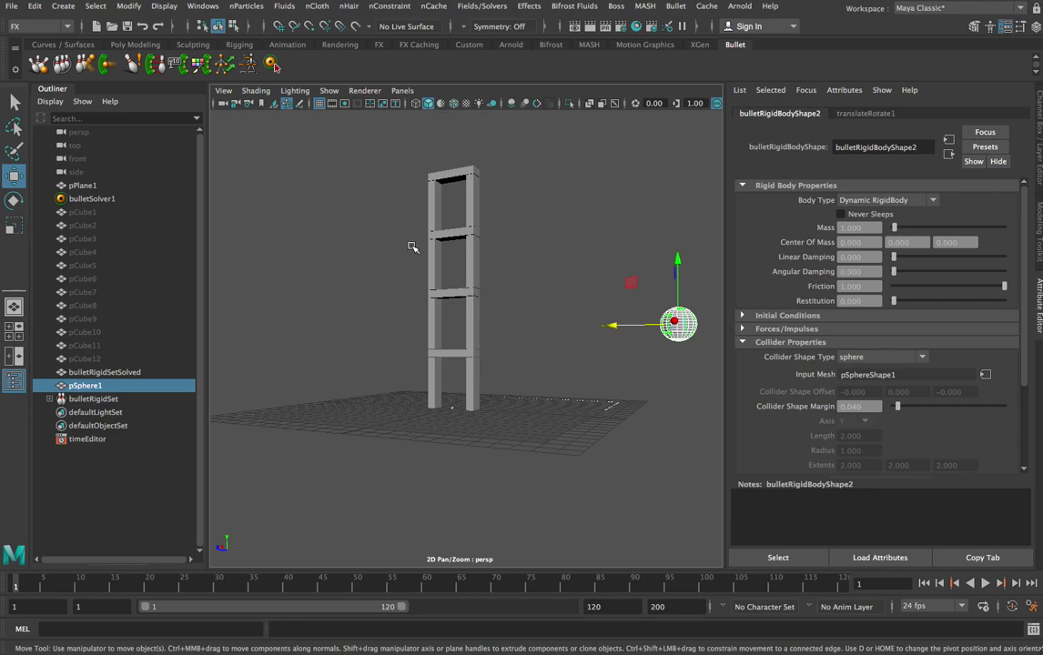
left_click(113, 386)
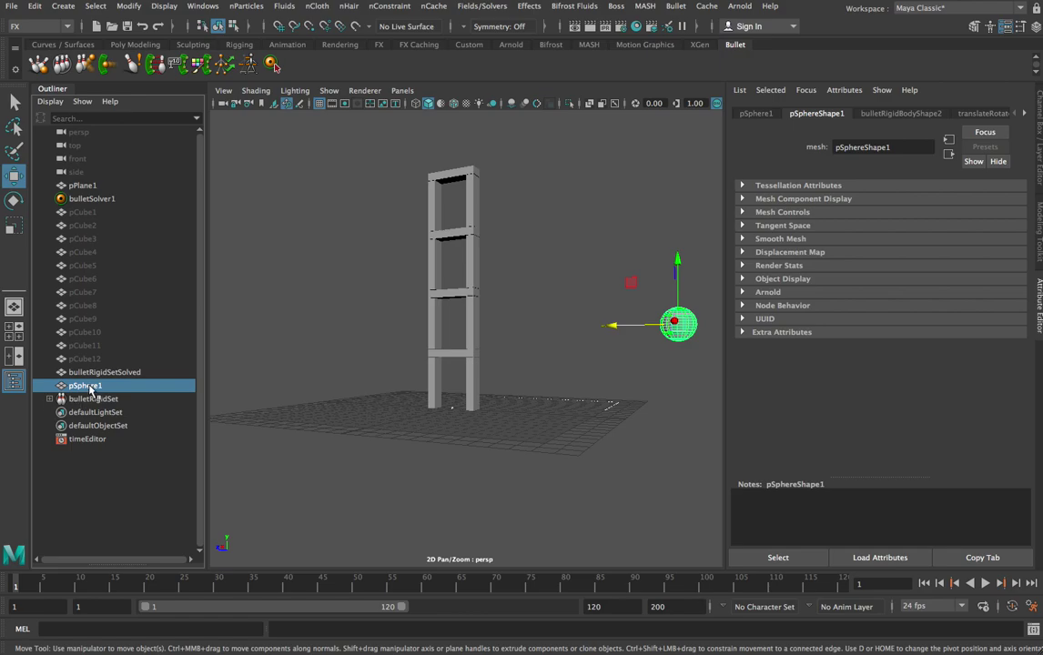
left_click(901, 114)
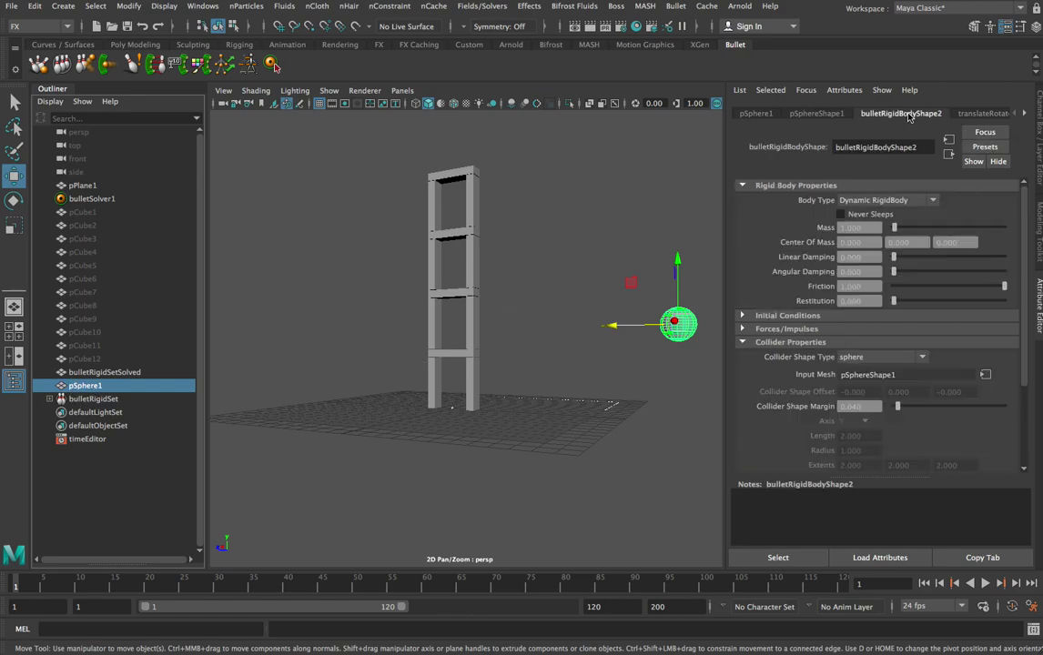
left_click(969, 114)
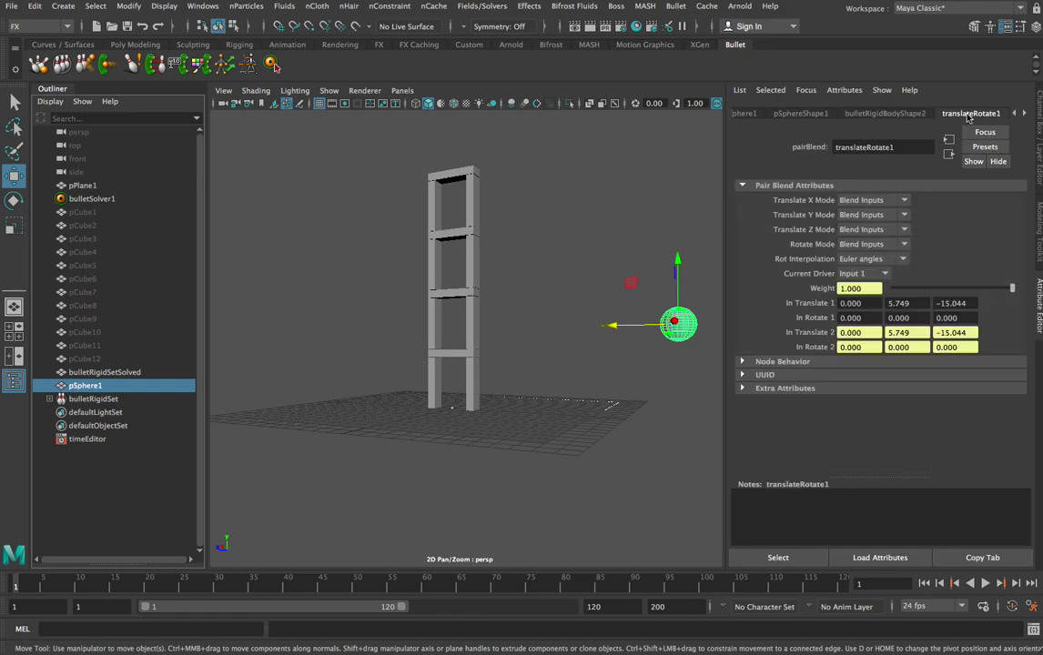
left_click(1025, 114)
left_click(1026, 114)
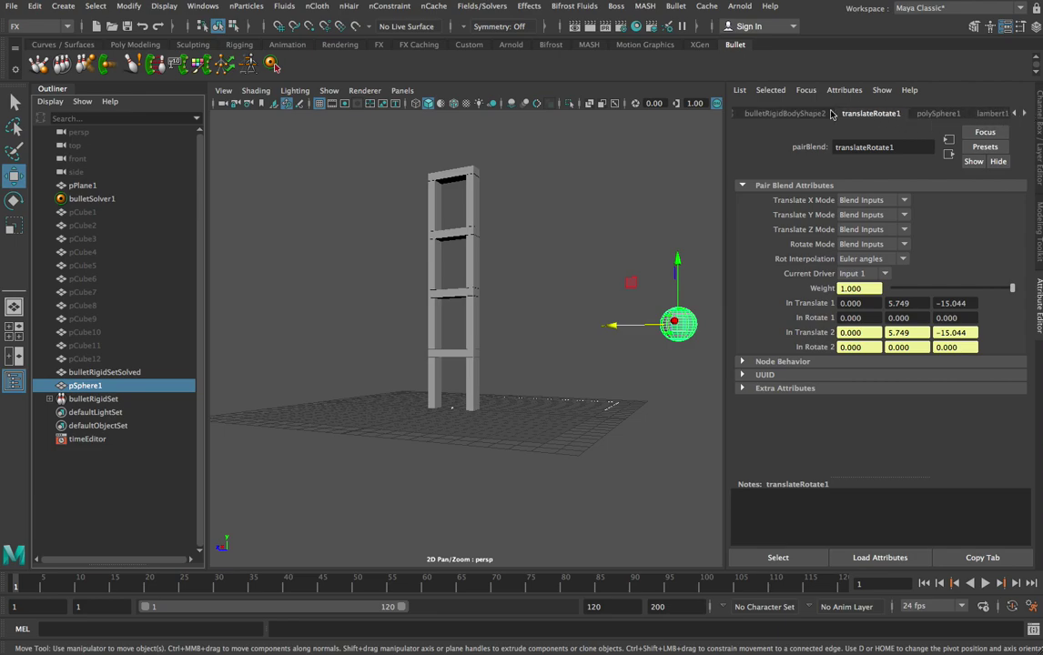
left_click(784, 114)
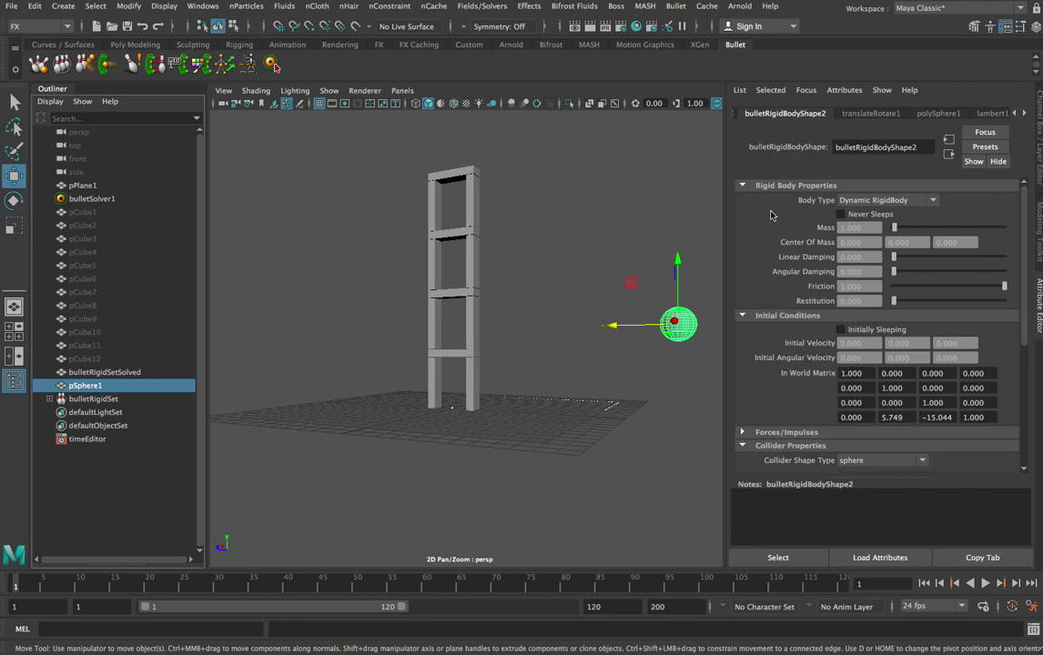
- Collapse the sphere's Rigid Body Properties and Collider Properties and expand only its Initial Conditions
left_click(743, 315)
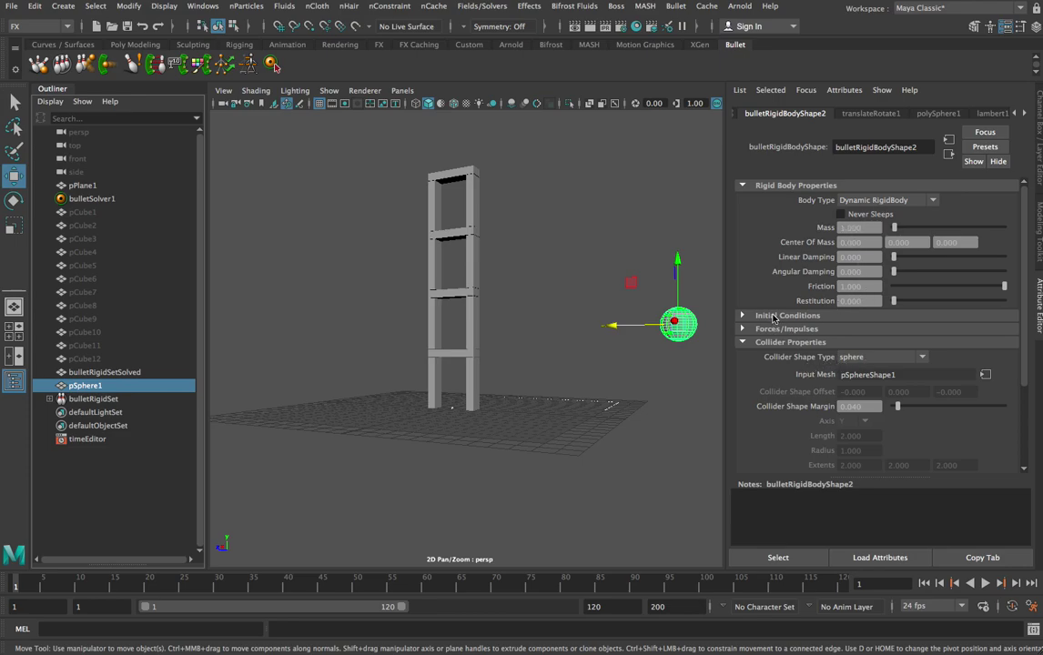
left_click(742, 185)
left_click(743, 225)
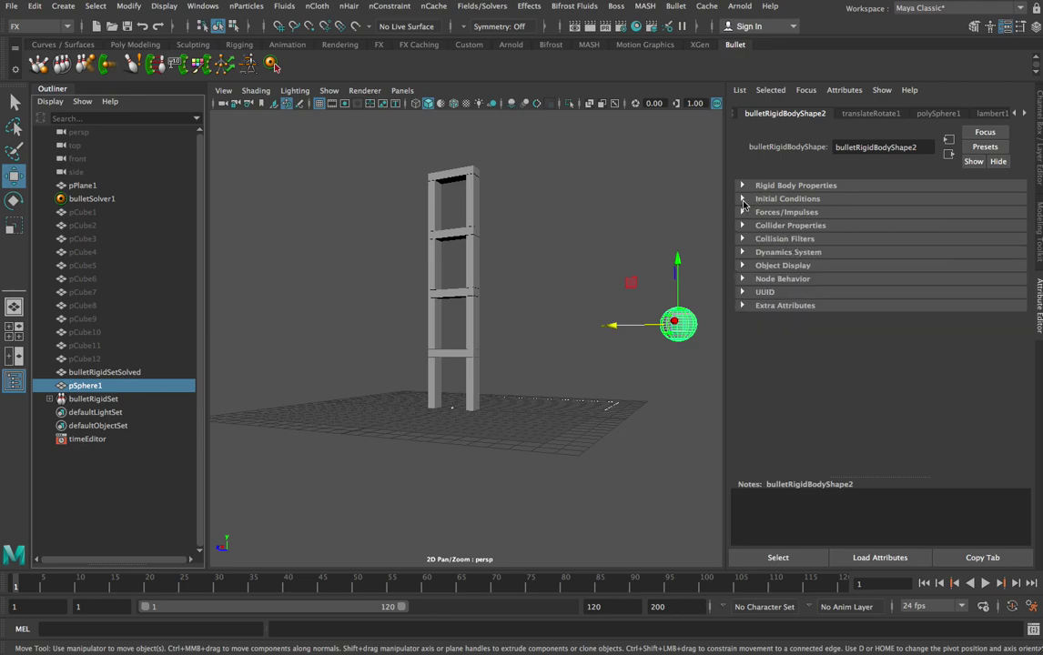
left_click(745, 198)
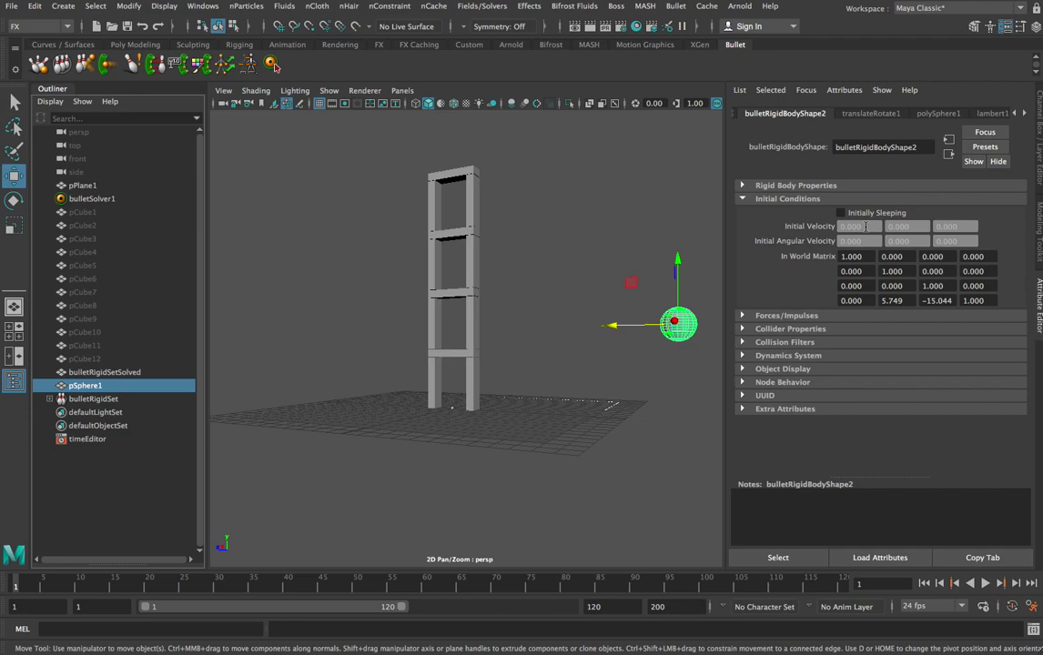
- Examine the sphere's Initial Velocity and Initial Angular Velocity settings and its Forces/Impulses options
left_click(972, 227)
left_click(942, 242)
left_click(964, 227)
left_click(743, 316)
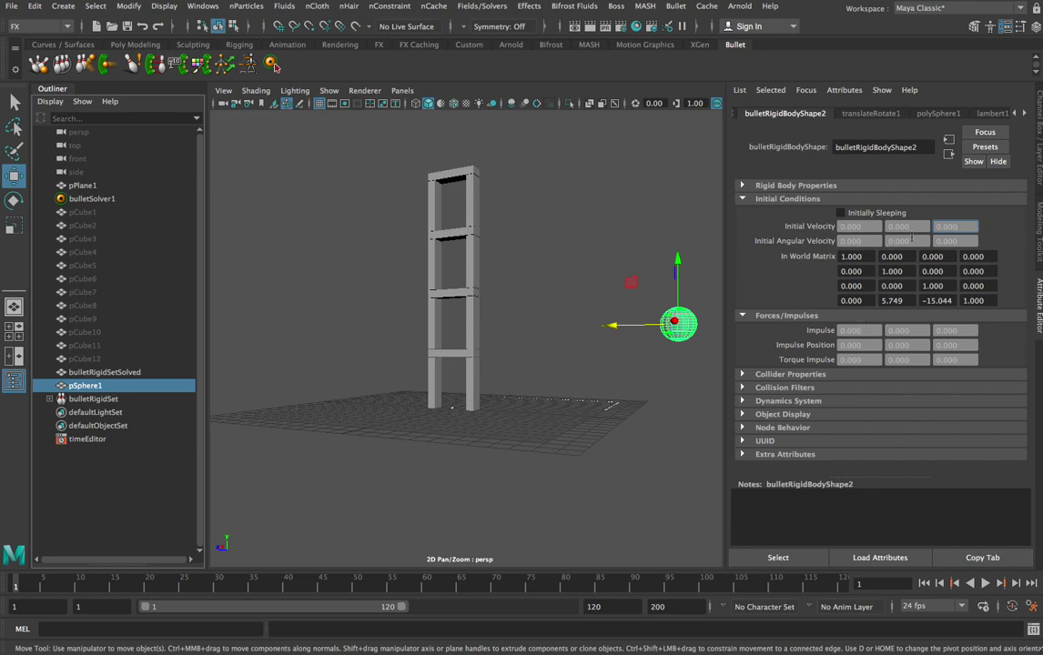
double_click(944, 227)
double_click(897, 331)
left_click(745, 318)
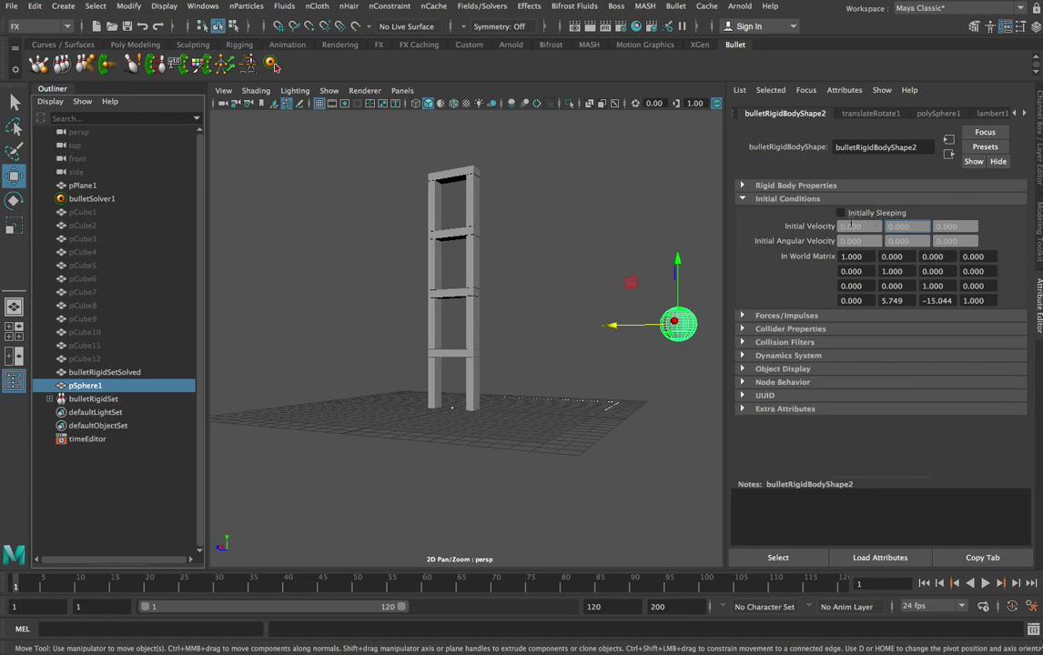
double_click(944, 226)
- Set the sphere's Z Initial Velocity to 10 so that it travels towards the tower
left_click_drag(567, 269, 573, 331, "alt")
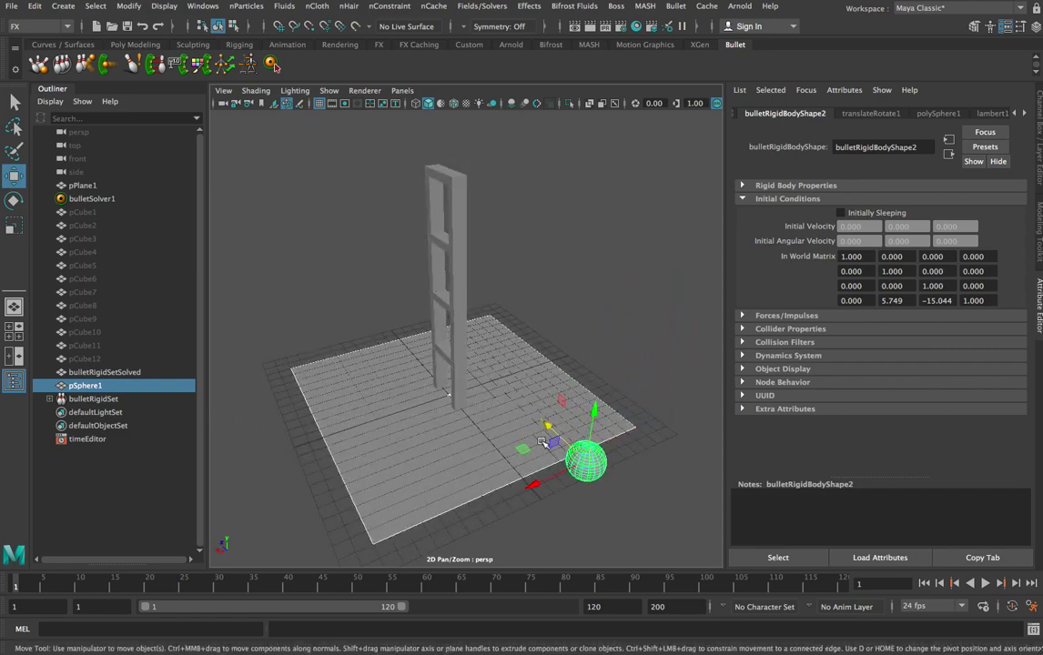
left_click_drag(526, 416, 542, 349, "alt")
left_click(966, 227)
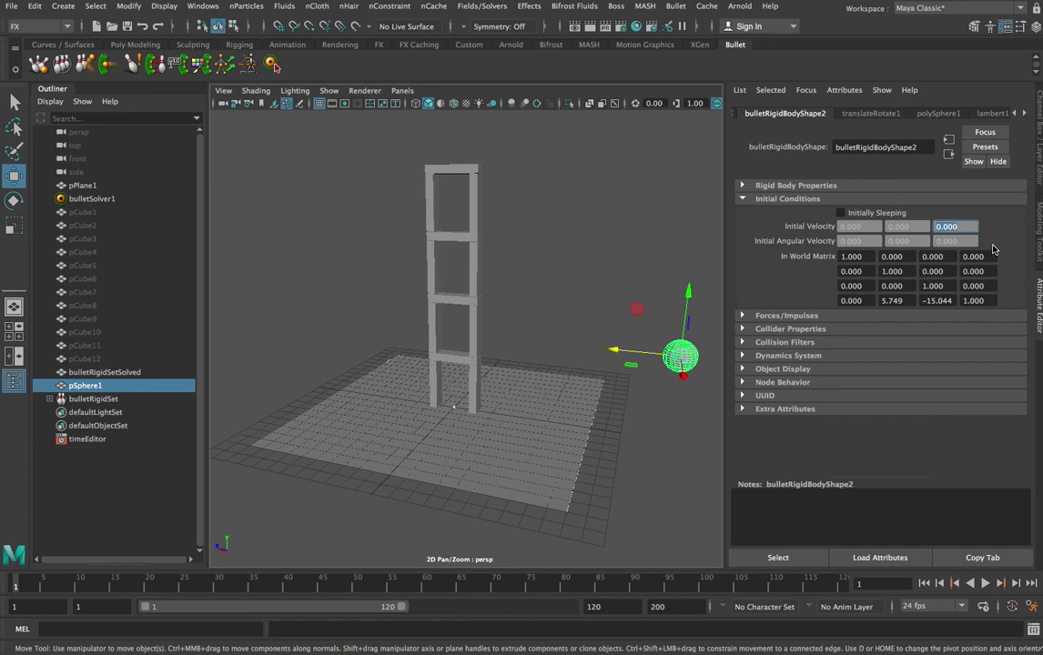
type("30")
key("Tab")
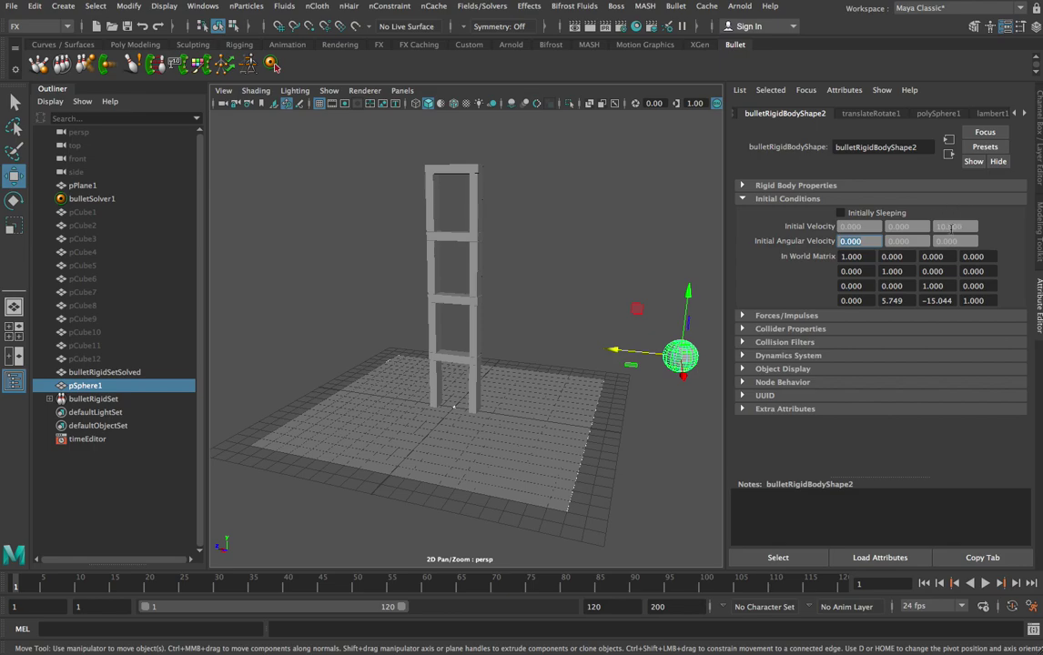
- Play the sphere and tower simulation several times from the first frame, then stop and return to frame 1
left_click(985, 585)
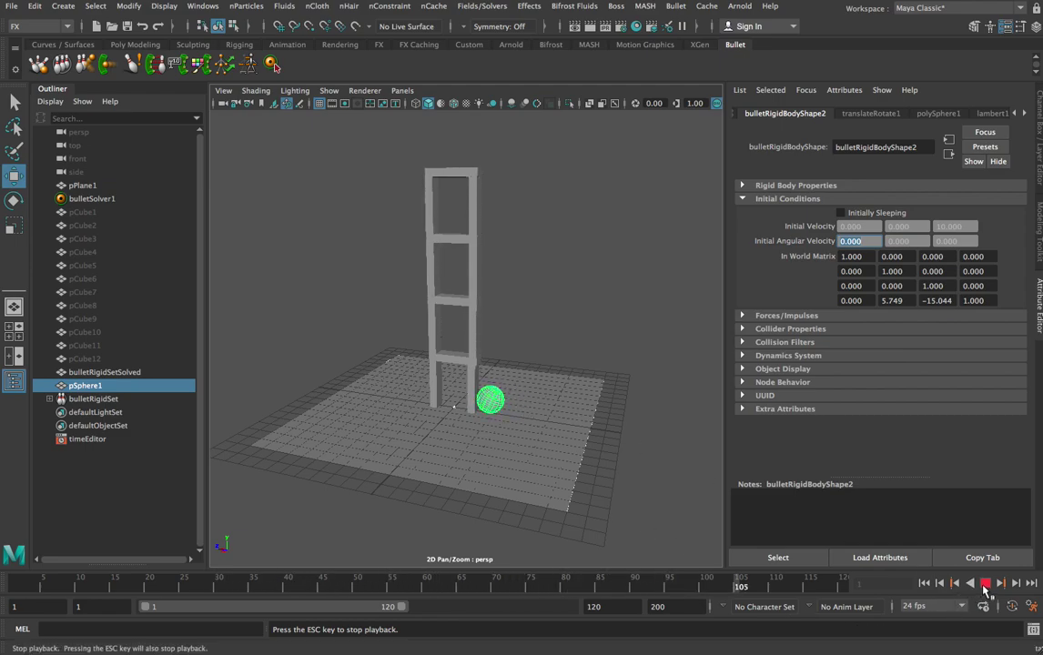
left_click(985, 583)
left_click(925, 584)
left_click(986, 584)
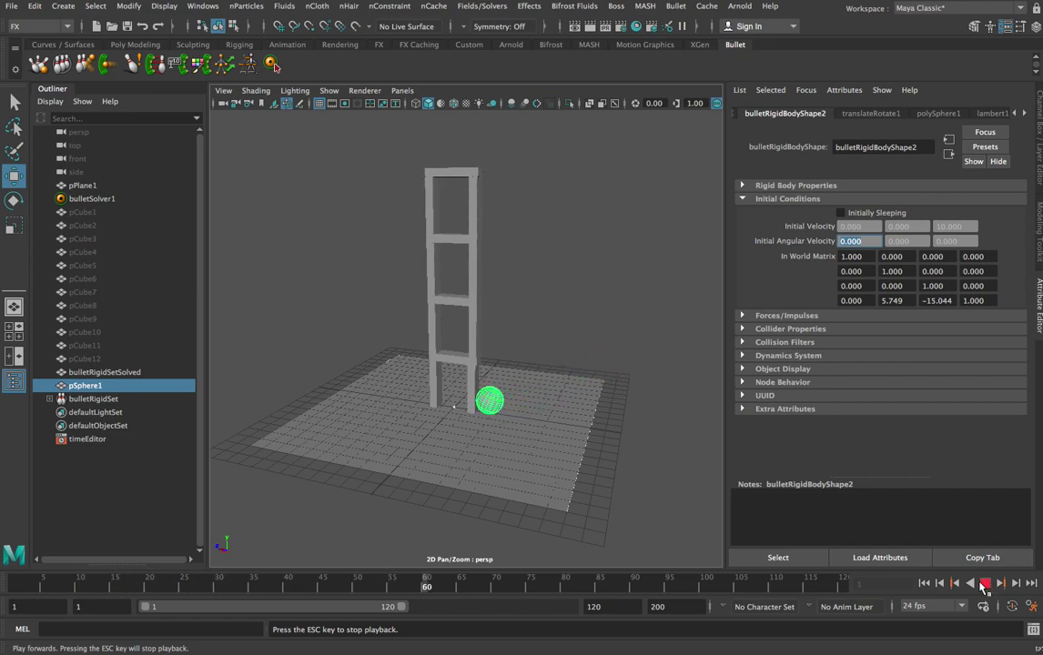
left_click(986, 583)
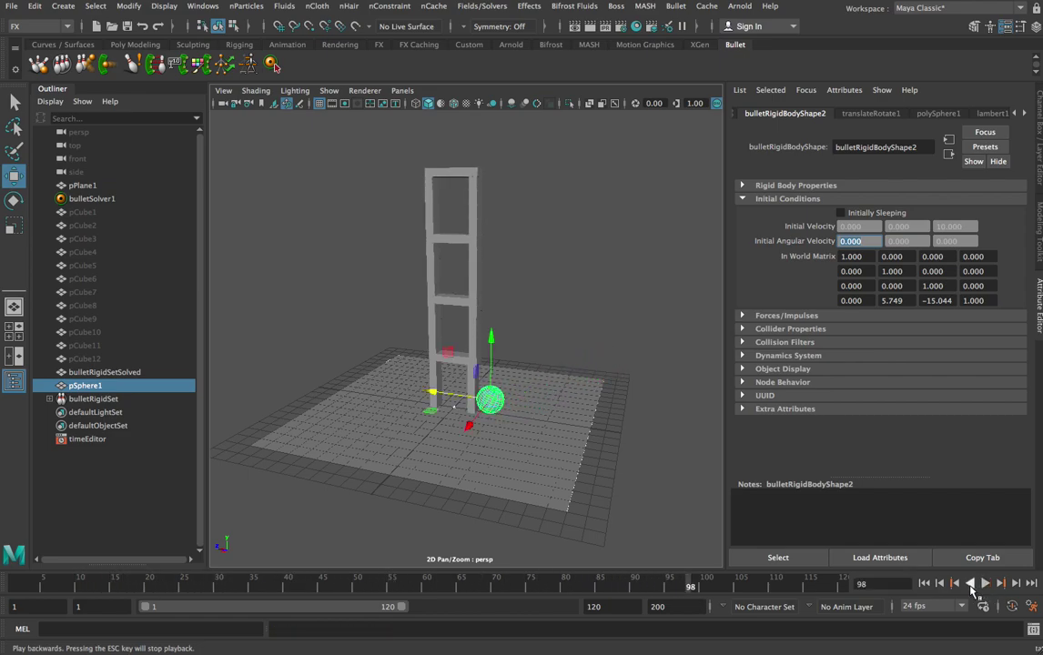
left_click(924, 583)
left_click(985, 584)
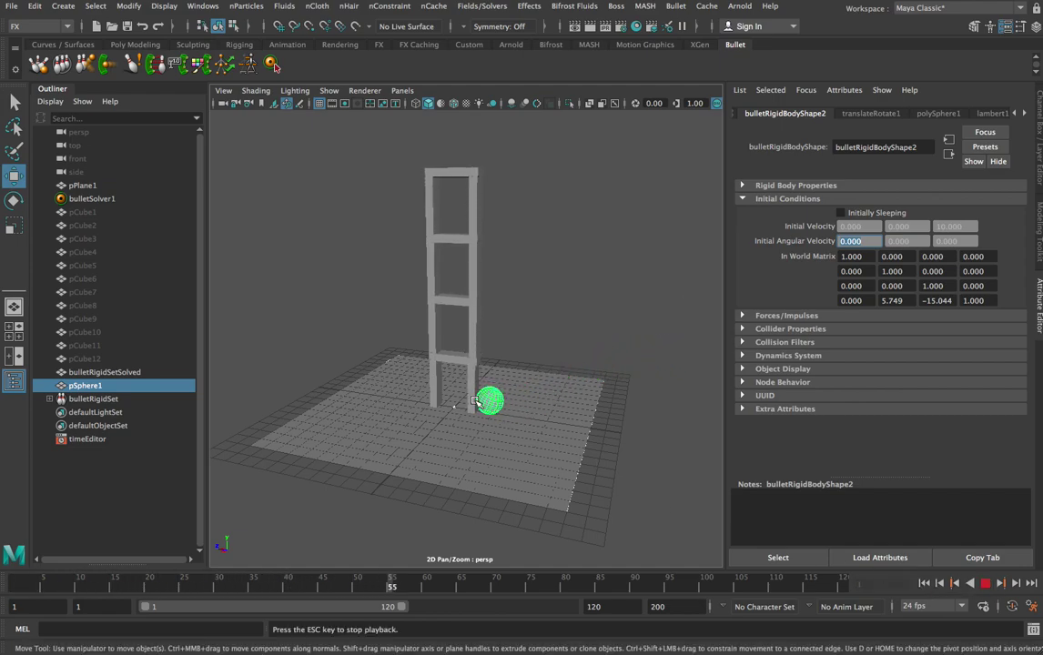
left_click(987, 584)
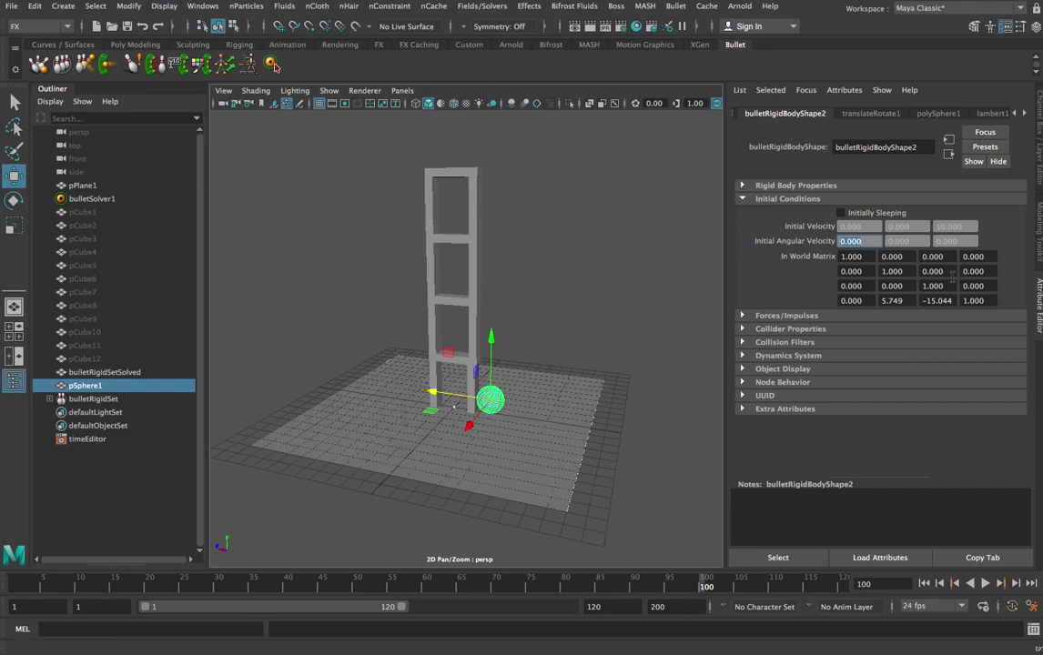
left_click(924, 583)
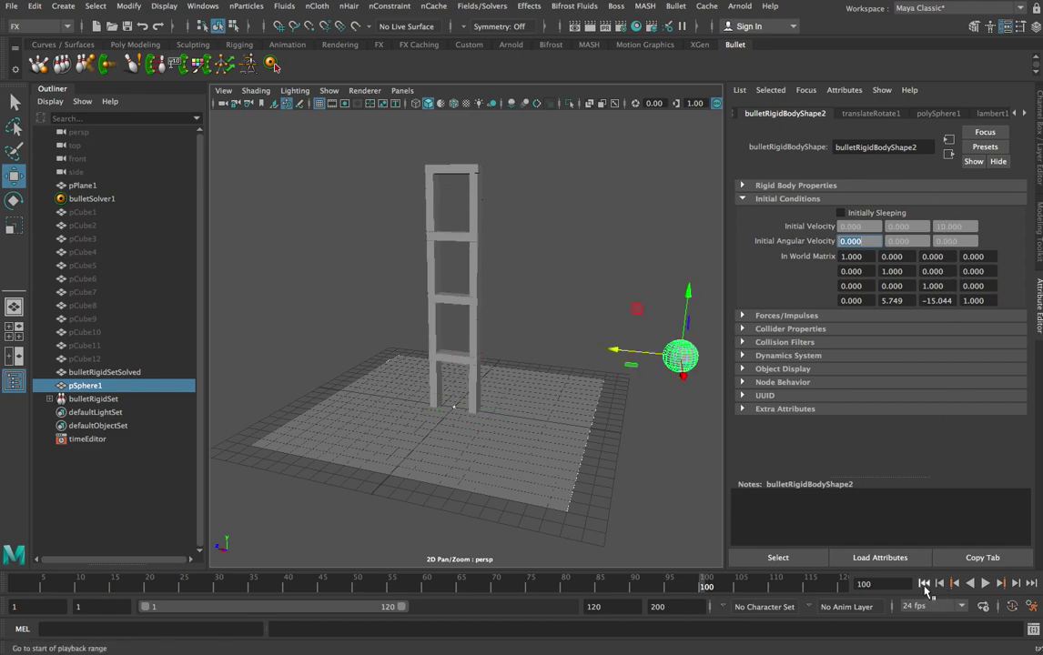
- Set the sphere's Z Initial Velocity to 20, with a brief test playback, and return to frame 1
left_click(974, 241)
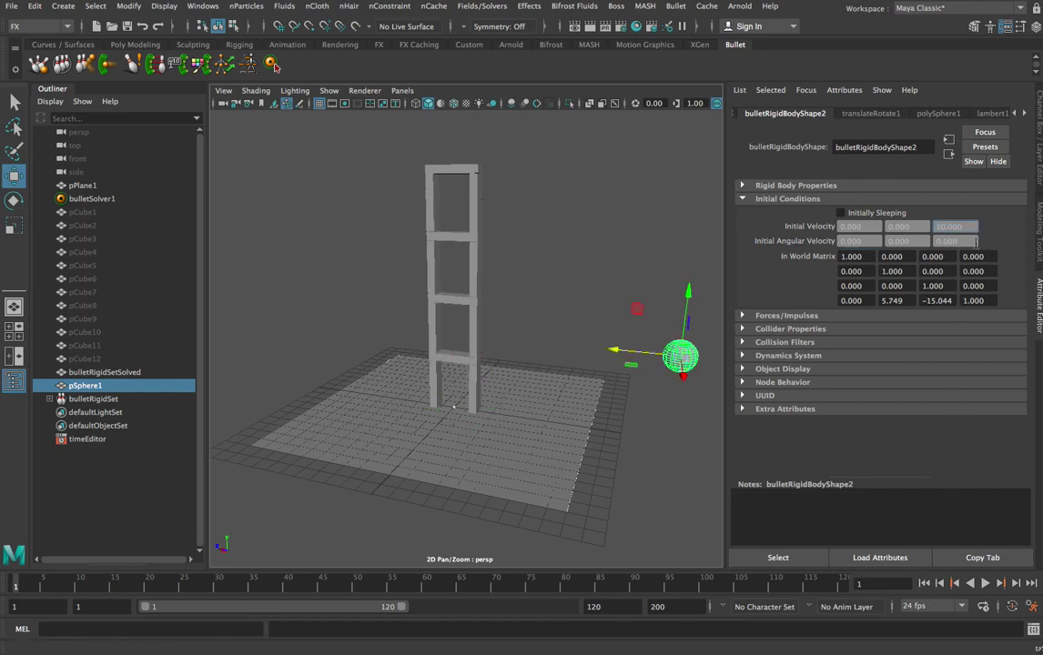
left_click(986, 584)
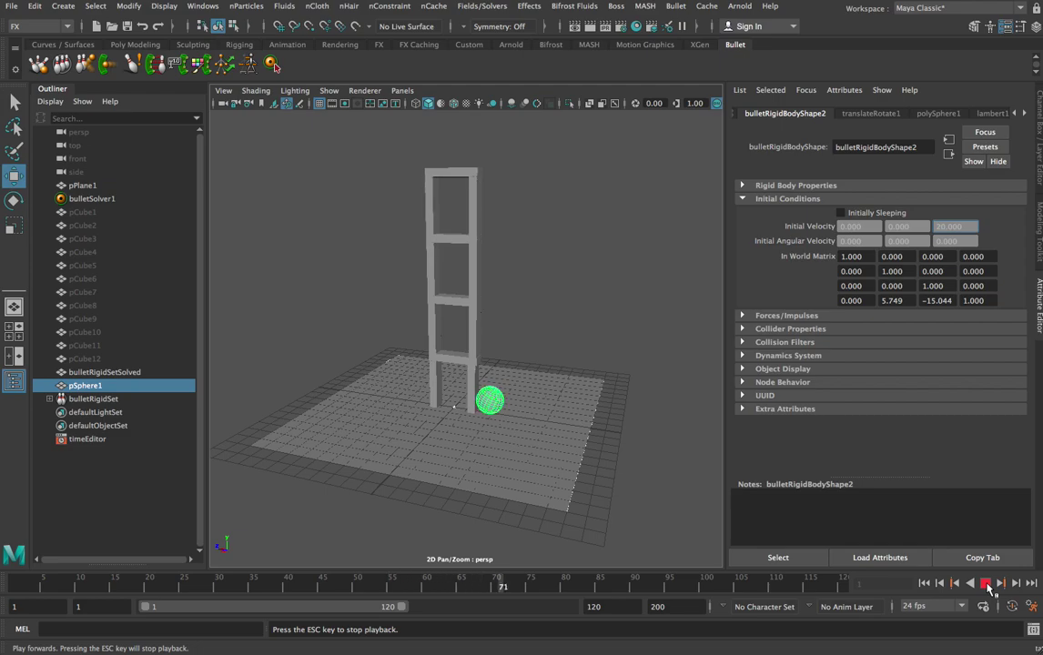
left_click(986, 584)
left_click(953, 583)
key("Return")
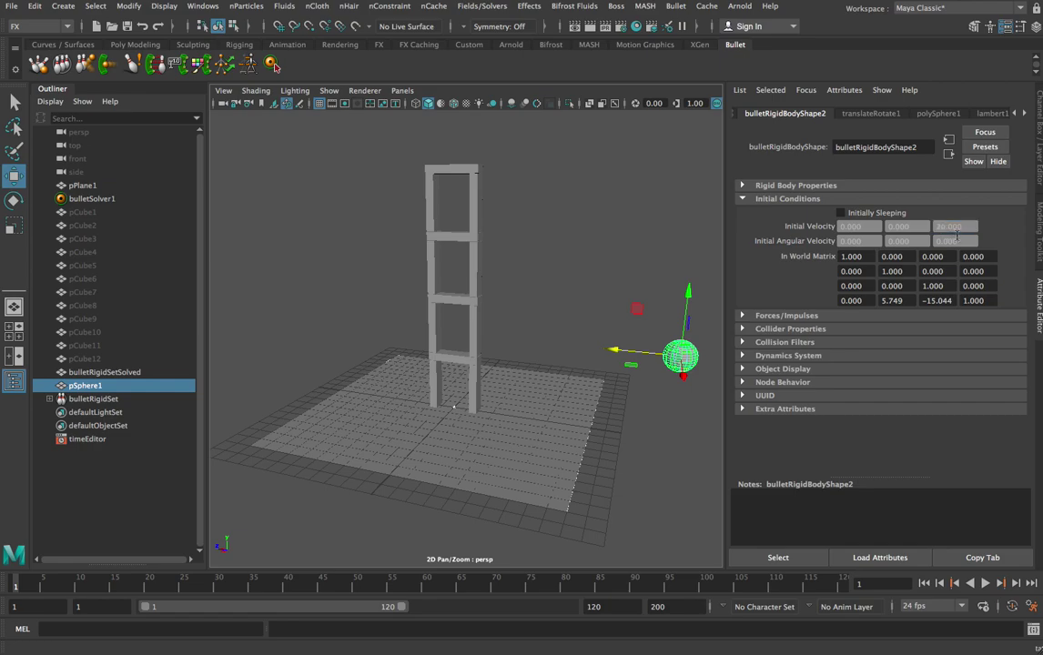
- Play the simulation of the faster sphere hitting the tower, stop it, and return to the first frame
left_click(987, 585)
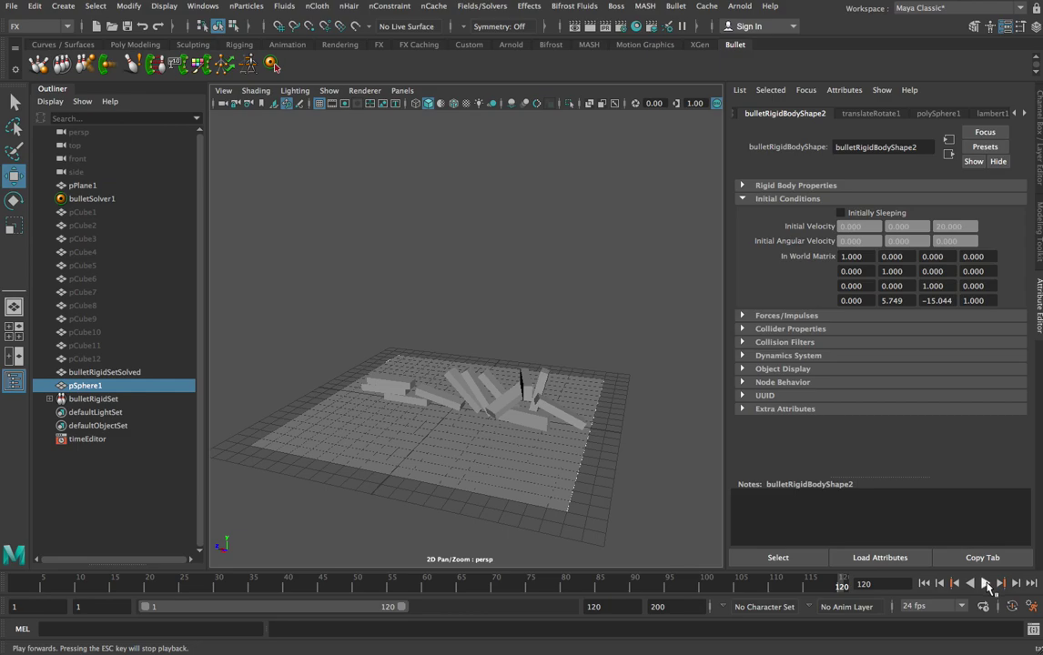
left_click(987, 585)
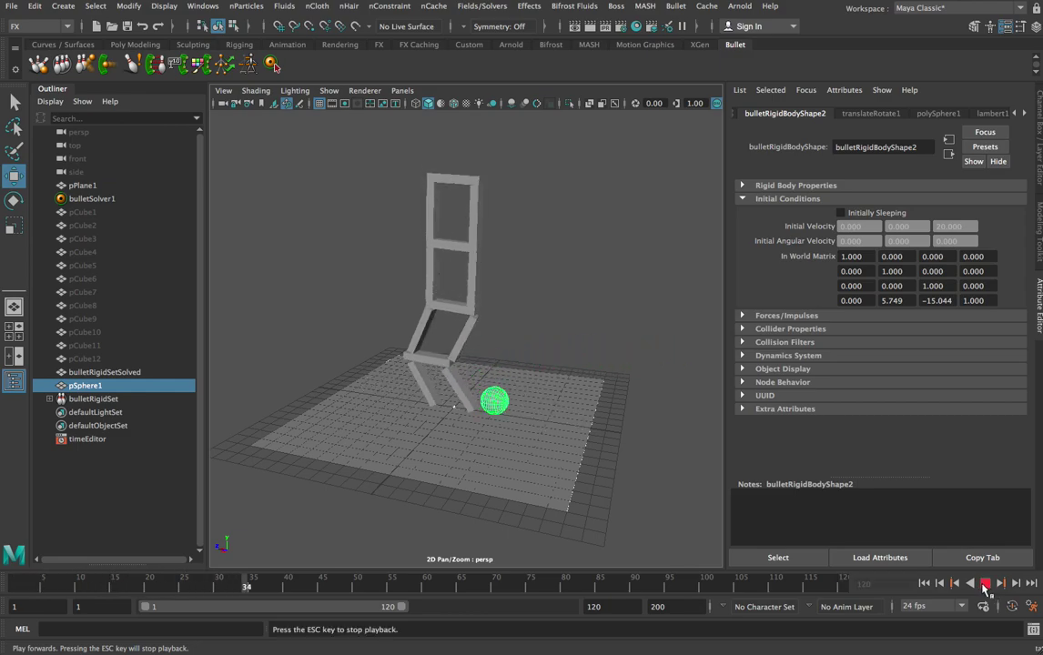
left_click(986, 585)
left_click(924, 584)
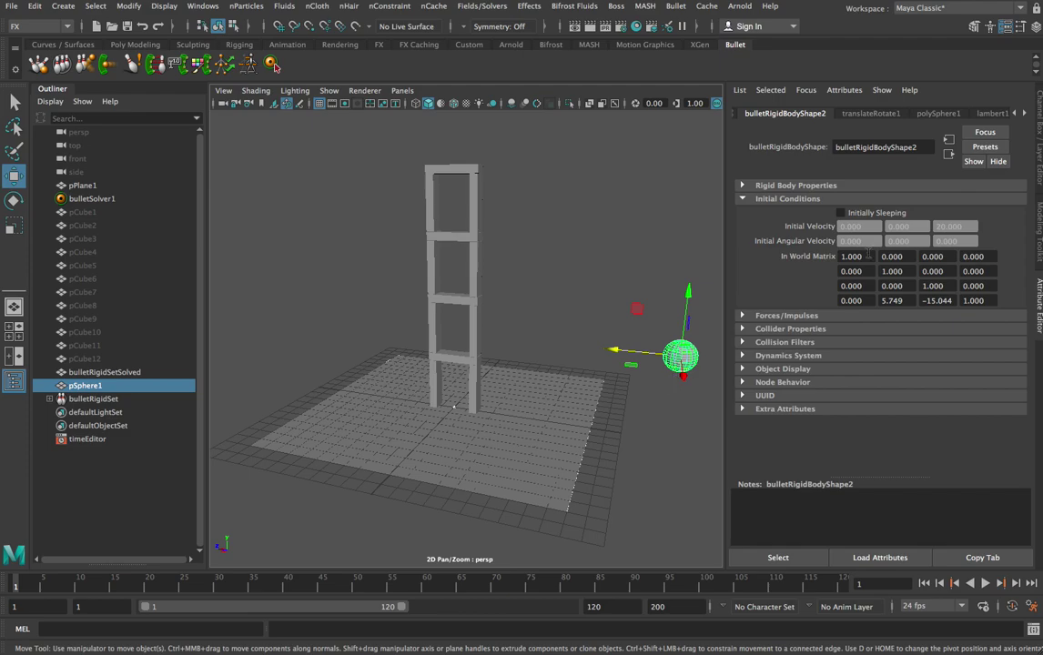
- Expand the sphere's Rigid Body Properties, try a Mass of 5, play the simulation, and return to the first frame
left_click(792, 185)
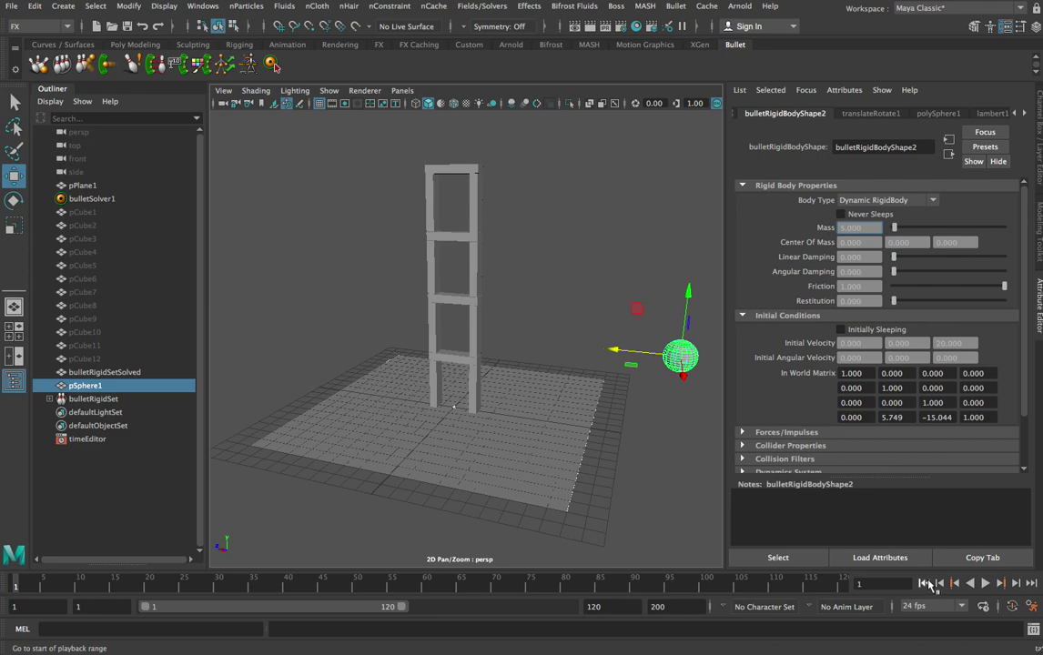
left_click(986, 583)
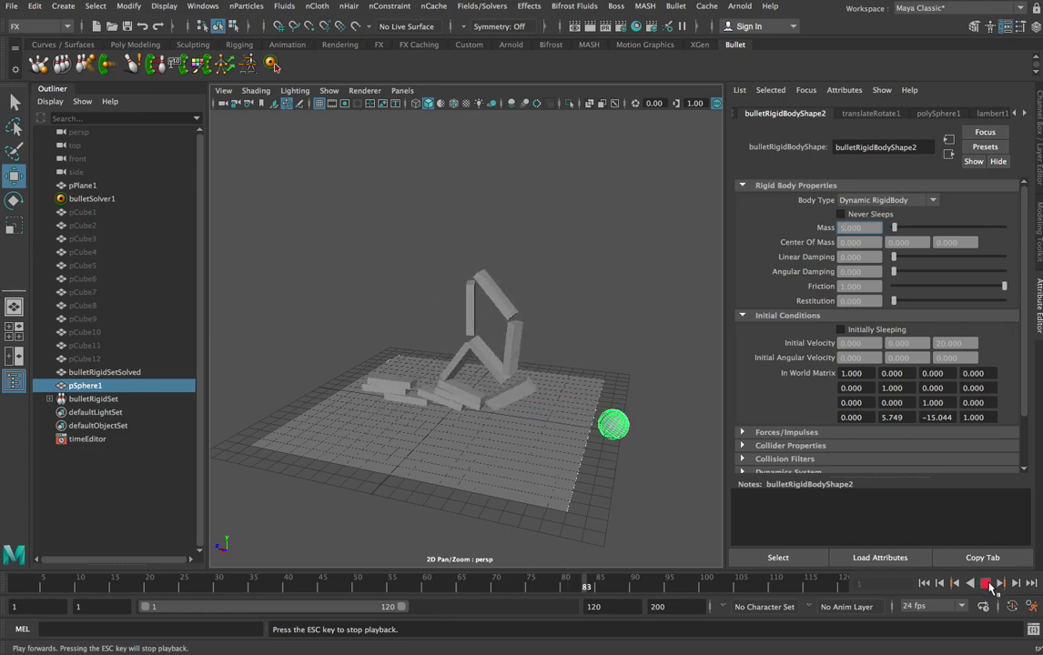
left_click(984, 583)
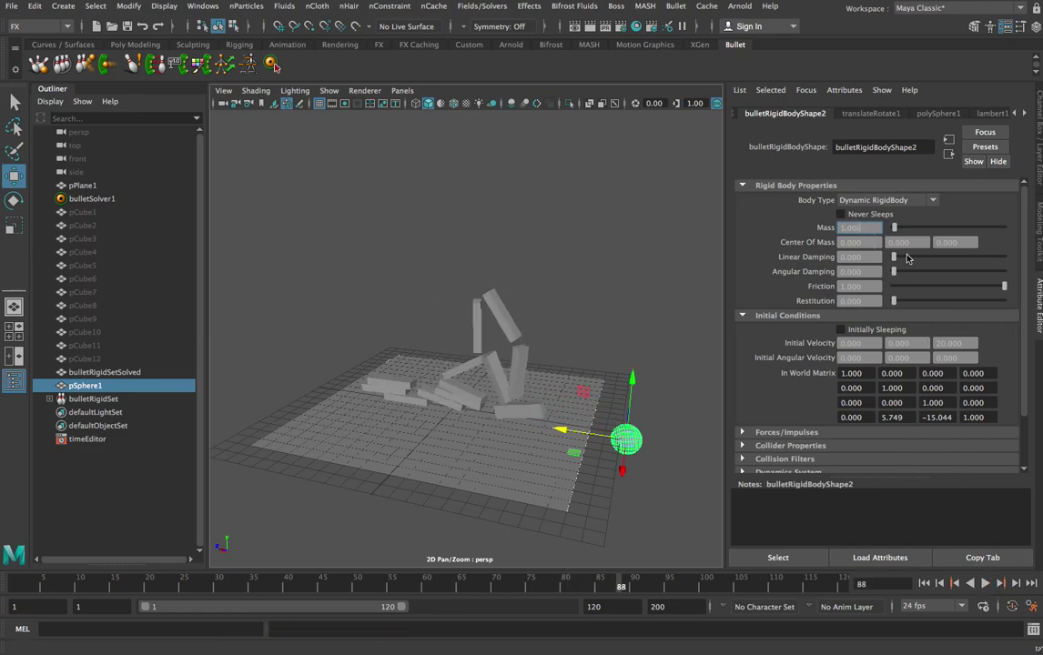
left_click(923, 583)
- Set the sphere's Mass to 5, play the collision with the tower, and return to frame 1
left_click_drag(867, 229, 809, 228)
type("5")
key("Tab")
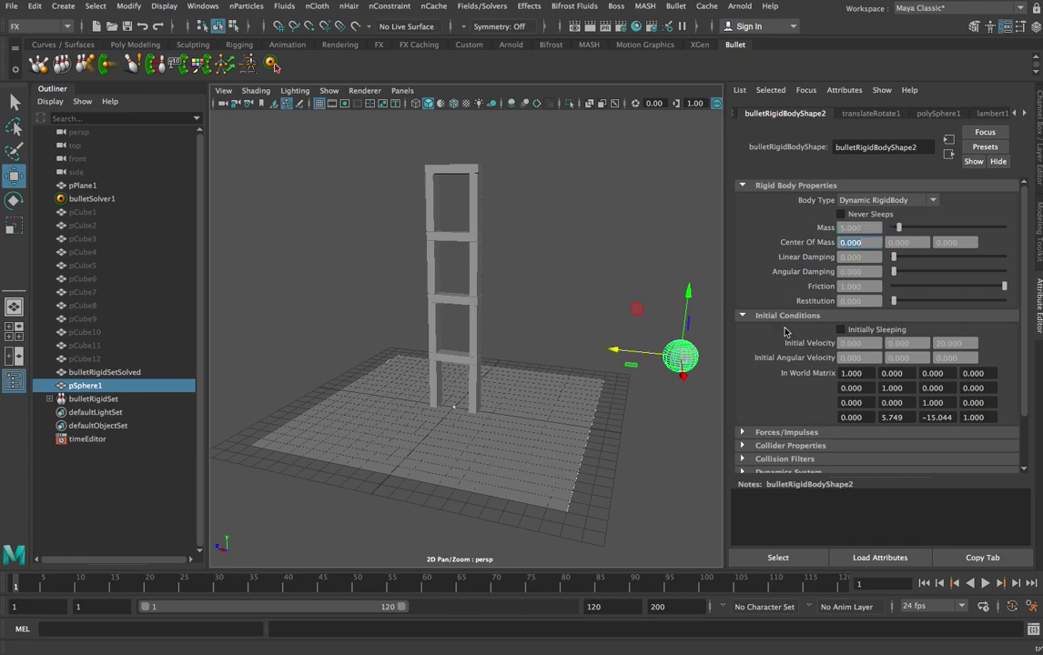
left_click(986, 584)
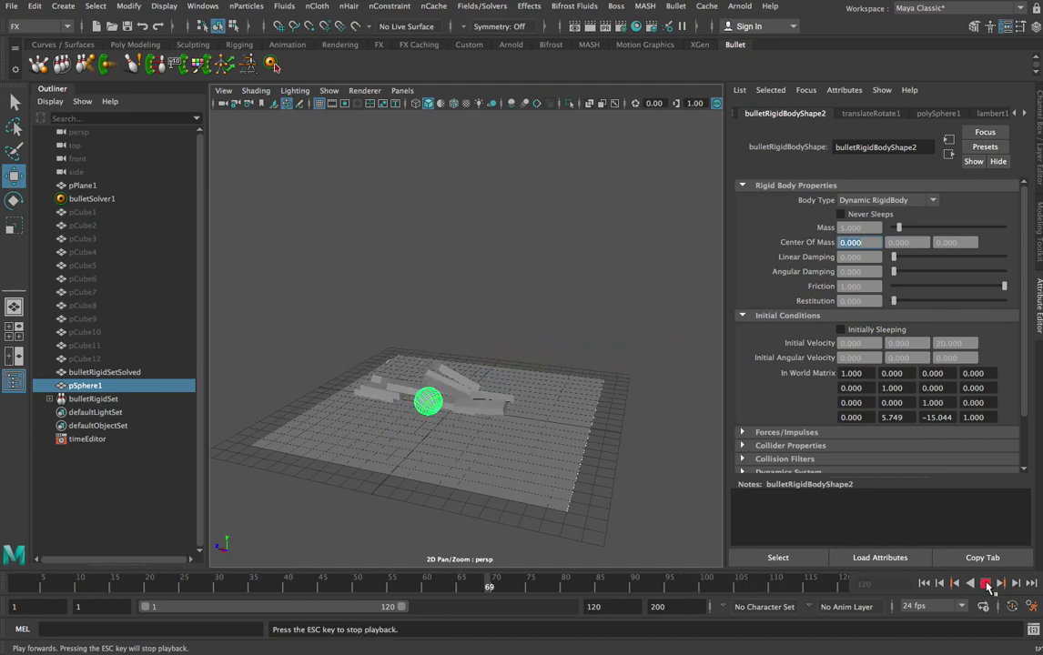
left_click(987, 584)
left_click(924, 583)
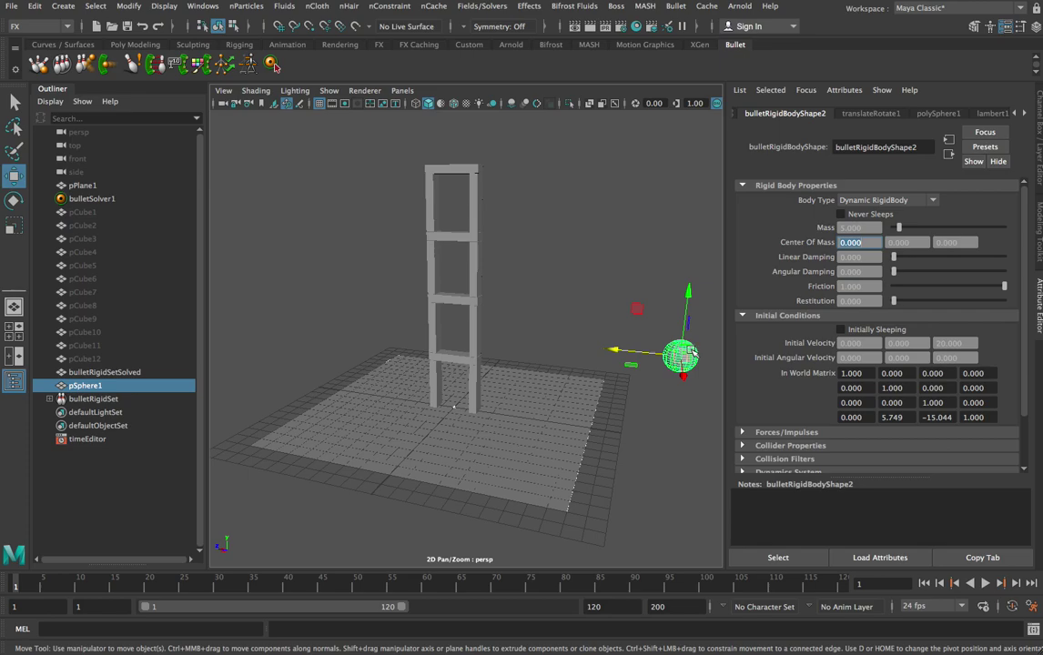
- Set the sphere's Mass to 0.1, play the collision with the tower, and stop the playback
key("shift+Tab")
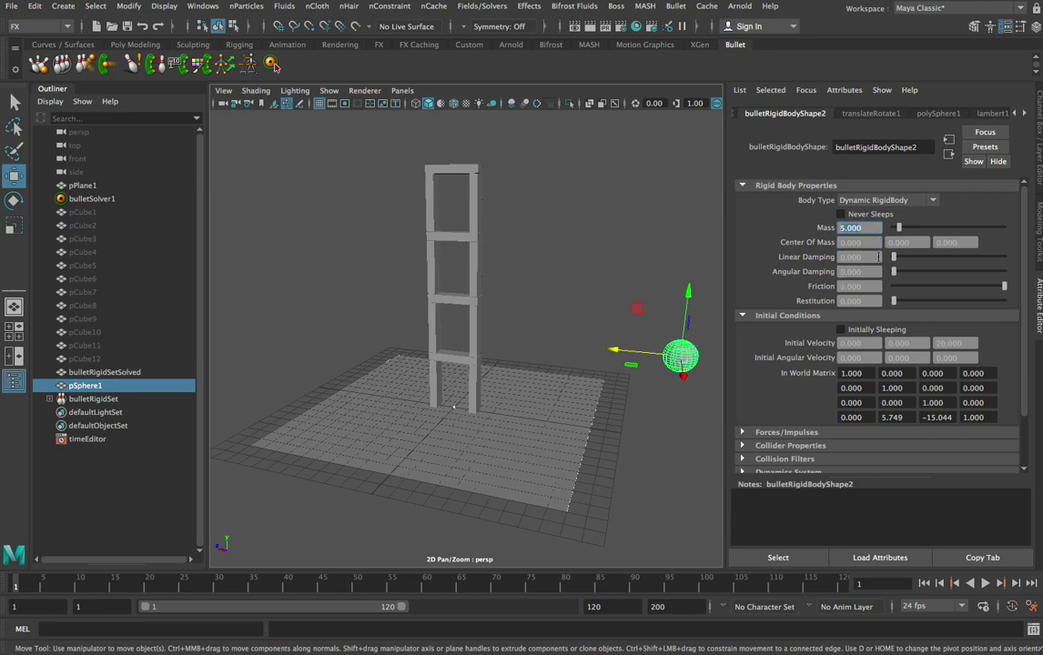
type("0.1")
key("Tab")
left_click(986, 584)
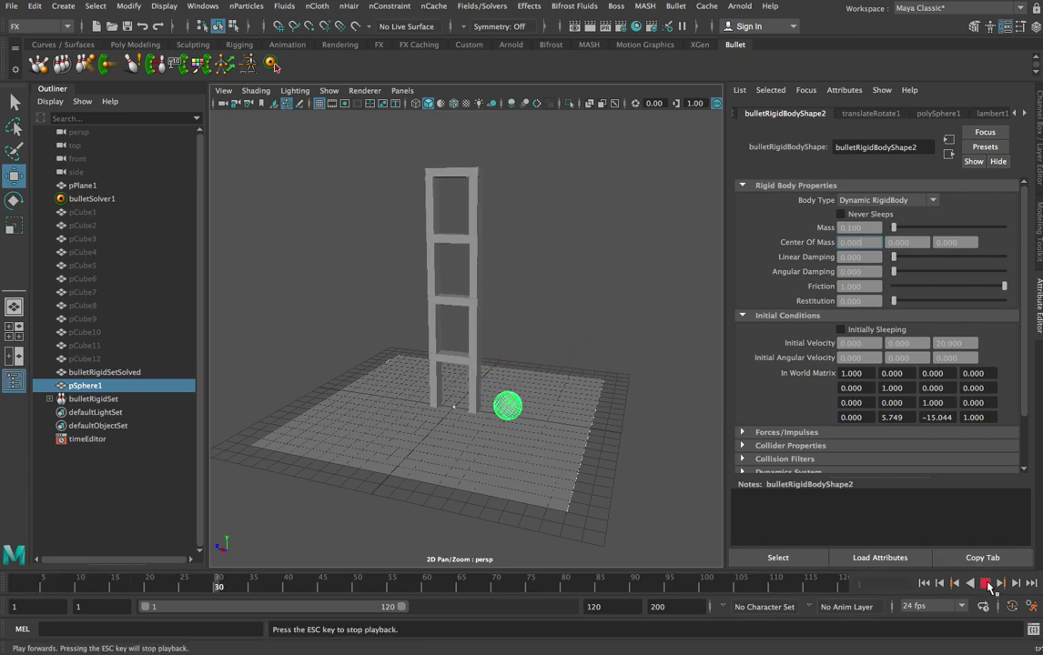
left_click(986, 585)
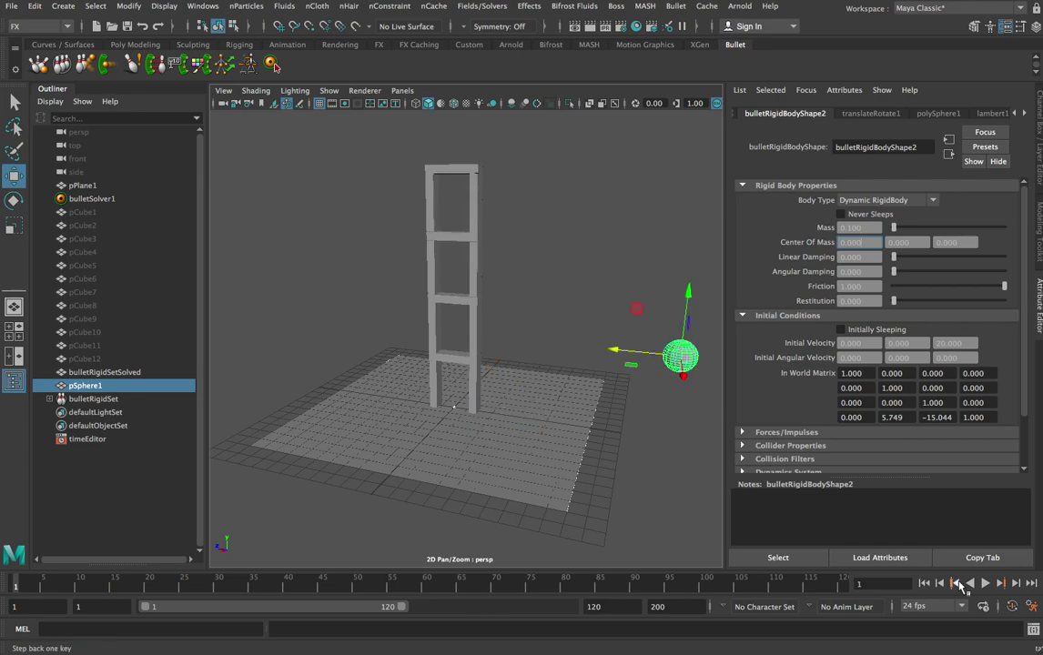
- Replay the light sphere's collision, then try a sphere Mass of 100 and play the simulation from the first frame
left_click(985, 585)
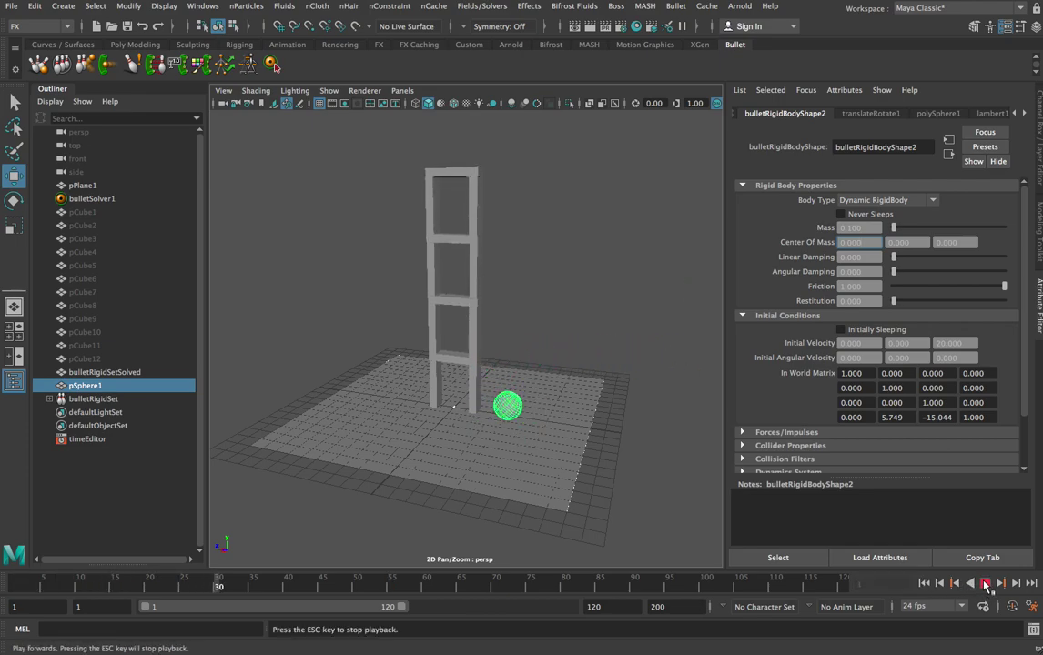
left_click(986, 585)
left_click_drag(864, 228, 833, 224)
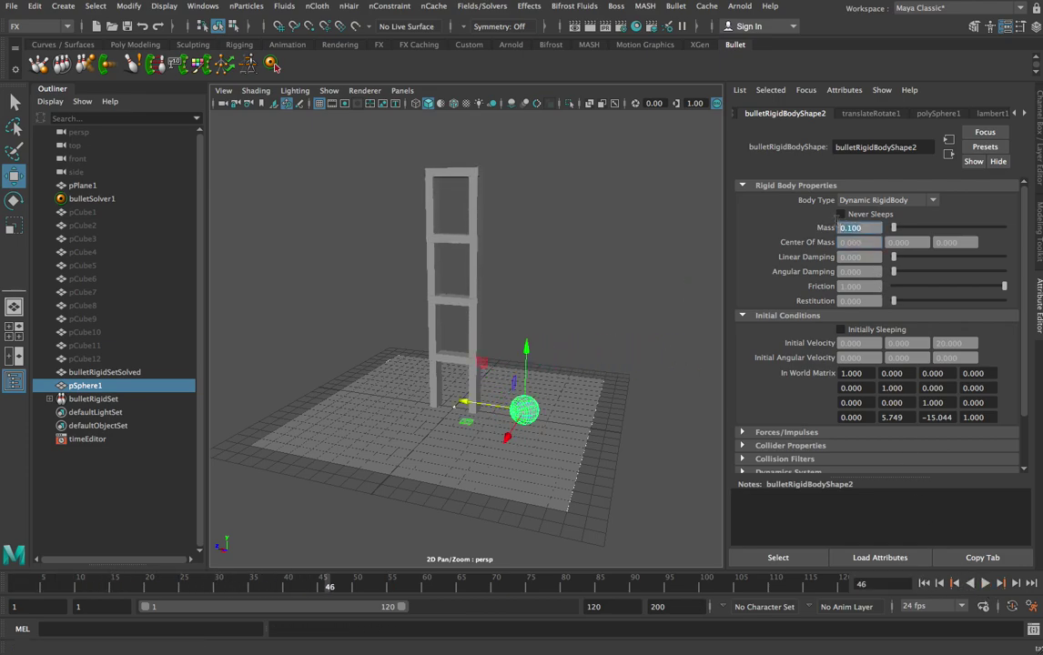
type("10")
key("Return")
left_click(925, 582)
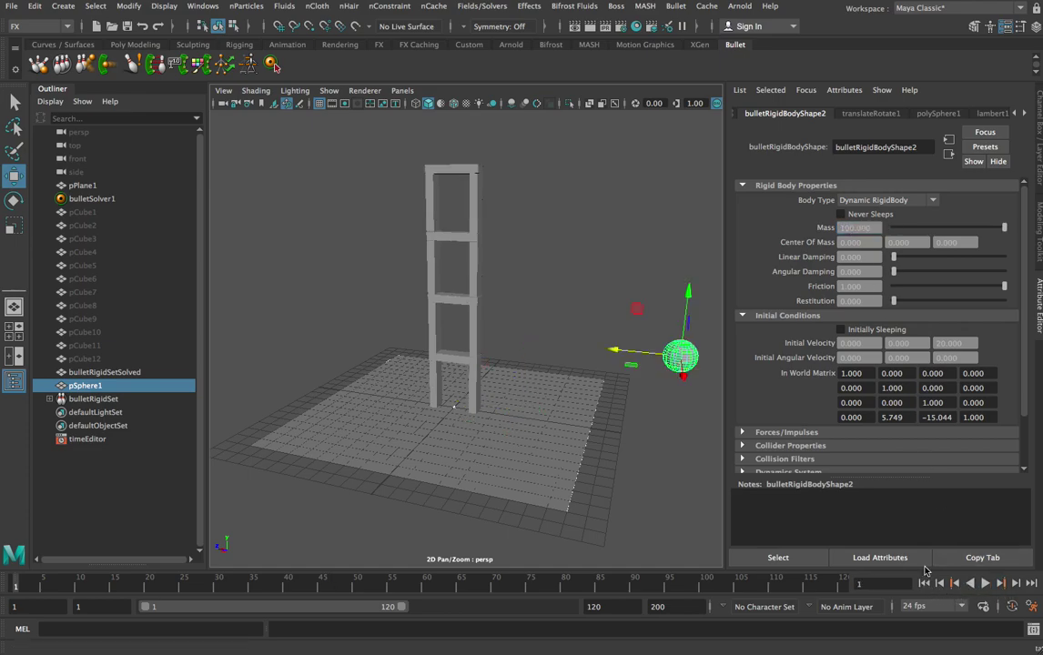
left_click(985, 583)
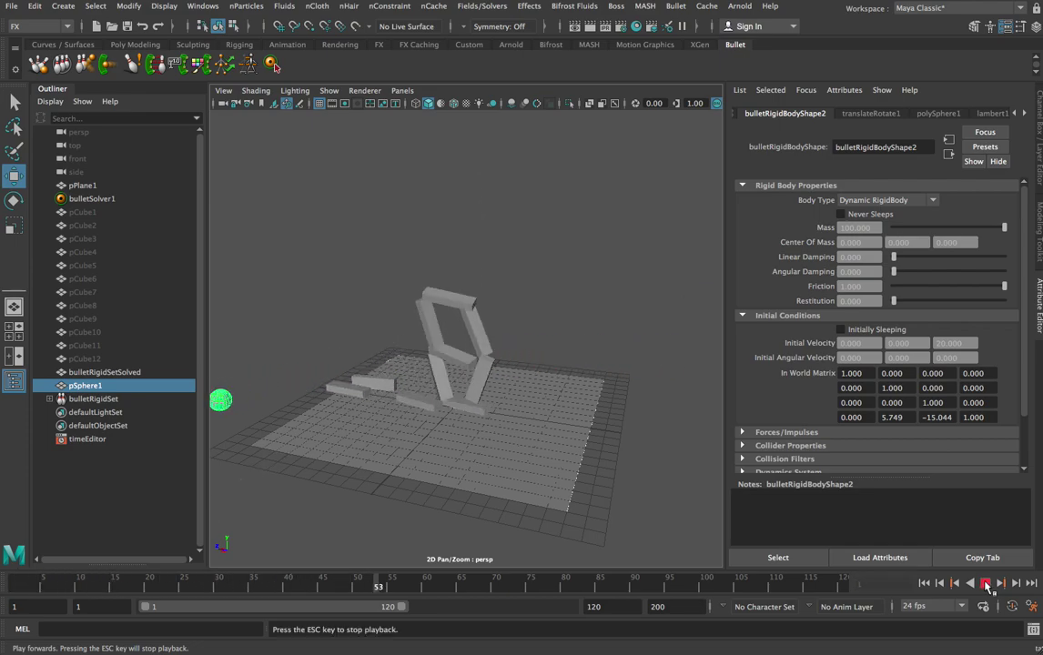
left_click(985, 584)
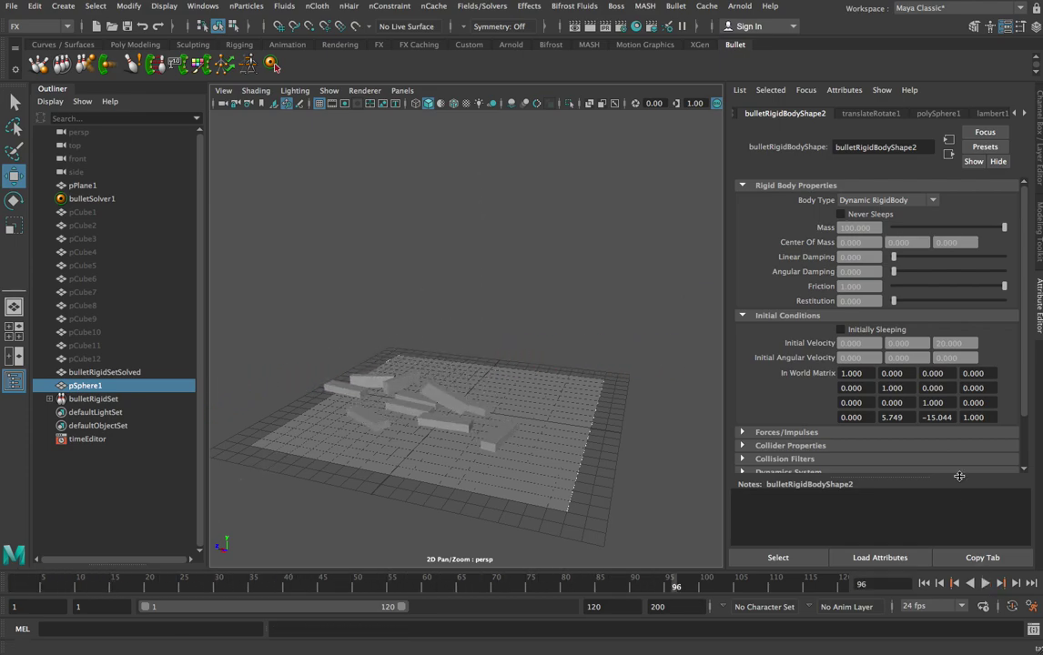
- Try a sphere Mass of 1000 with a Z Initial Velocity of 1000, and play the simulation twice
left_click(877, 241)
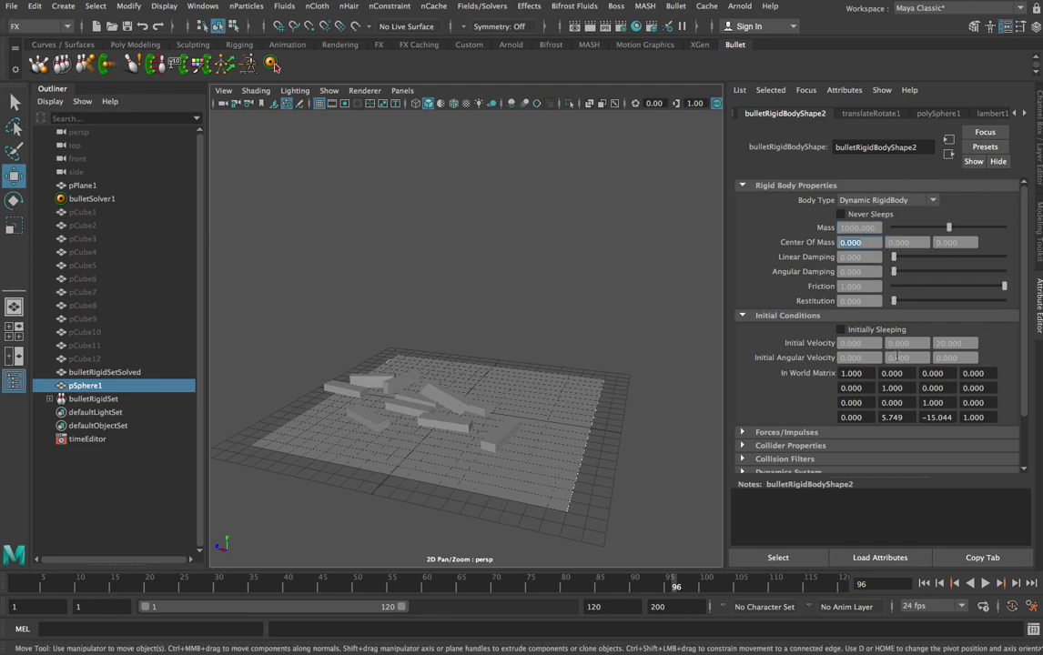
left_click(925, 585)
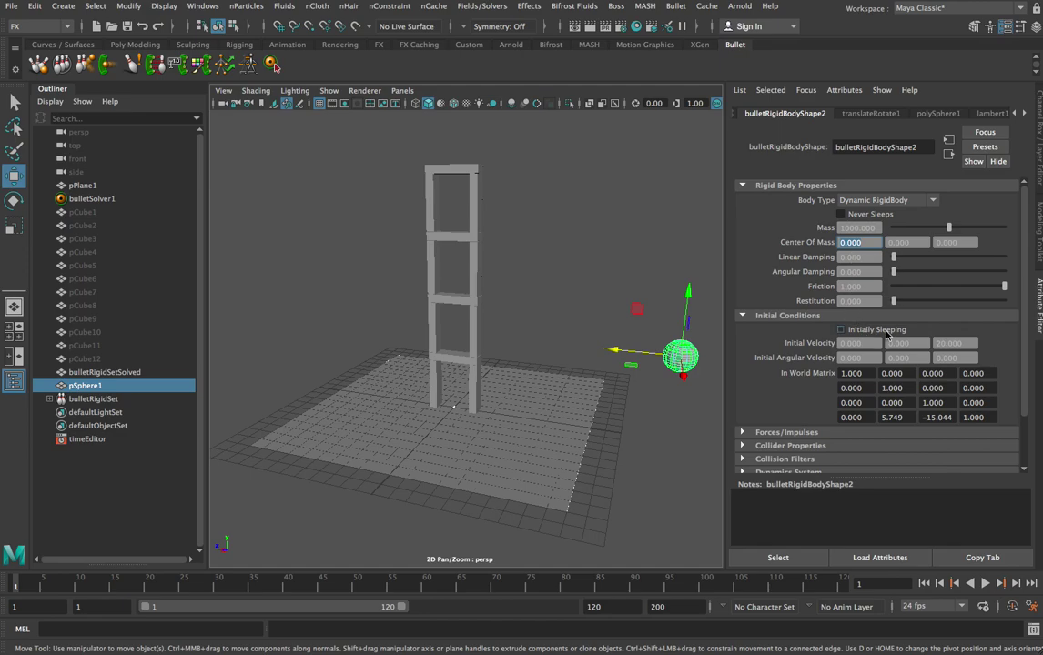
double_click(951, 343)
type("100")
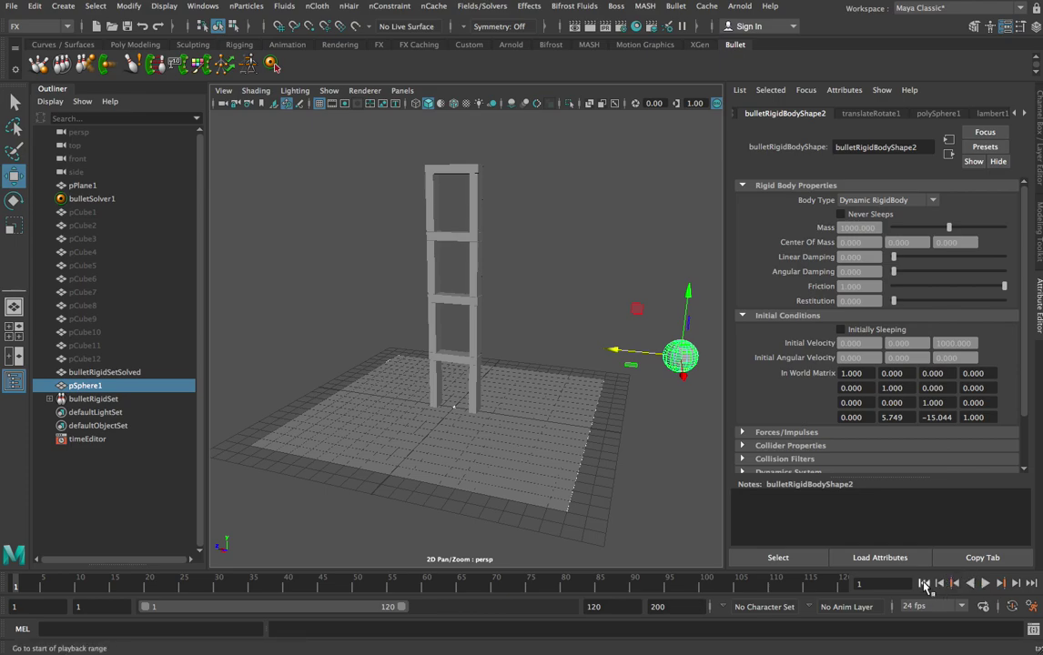
left_click(986, 584)
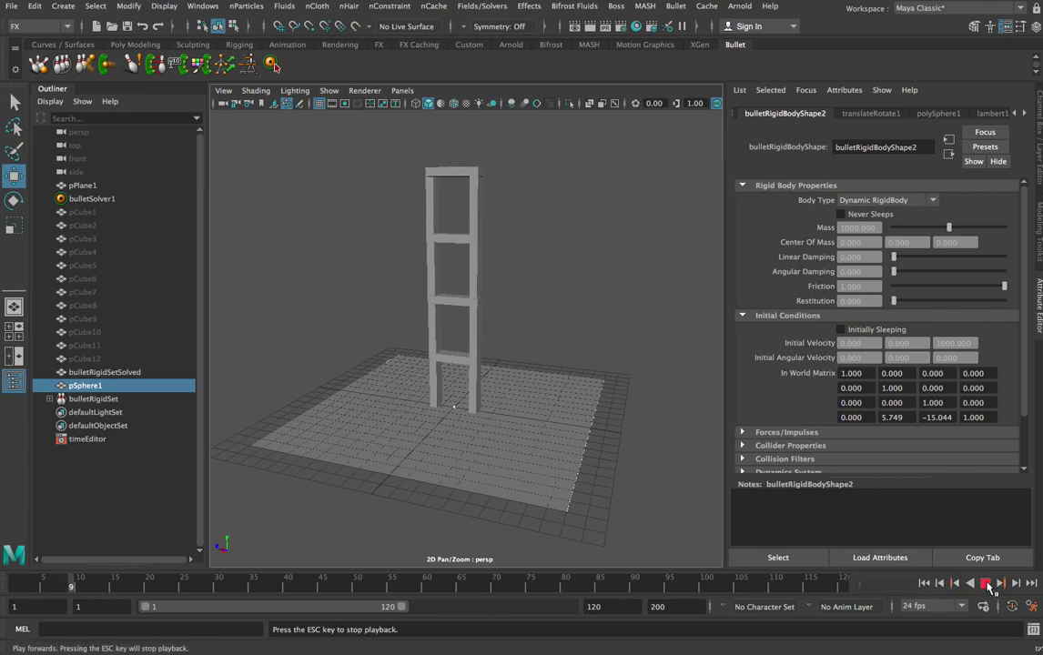
left_click(986, 585)
left_click(923, 584)
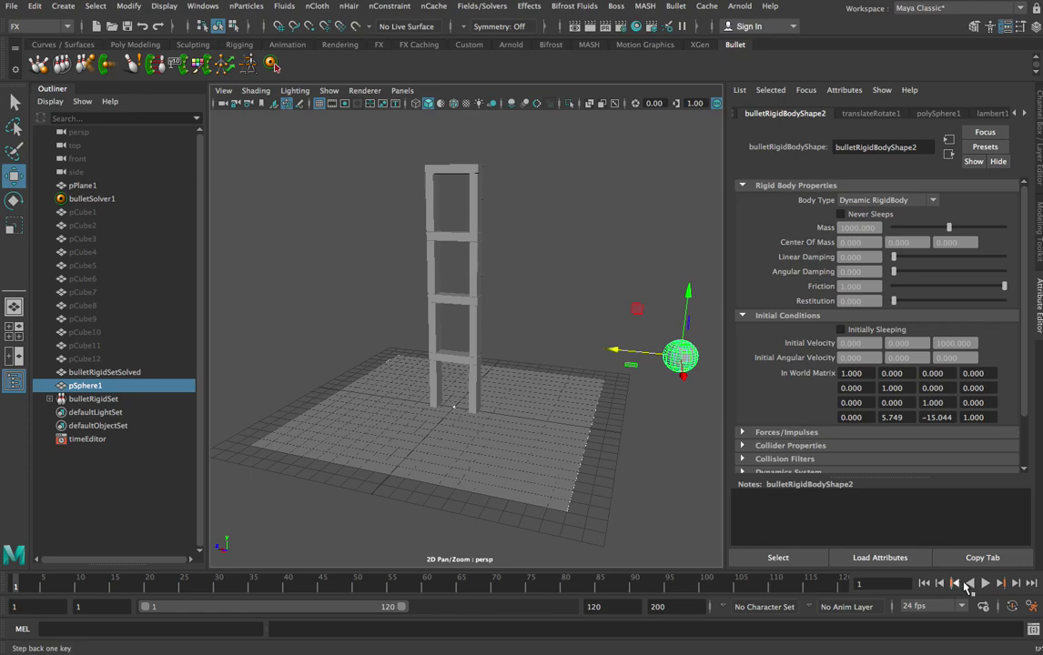
left_click(986, 584)
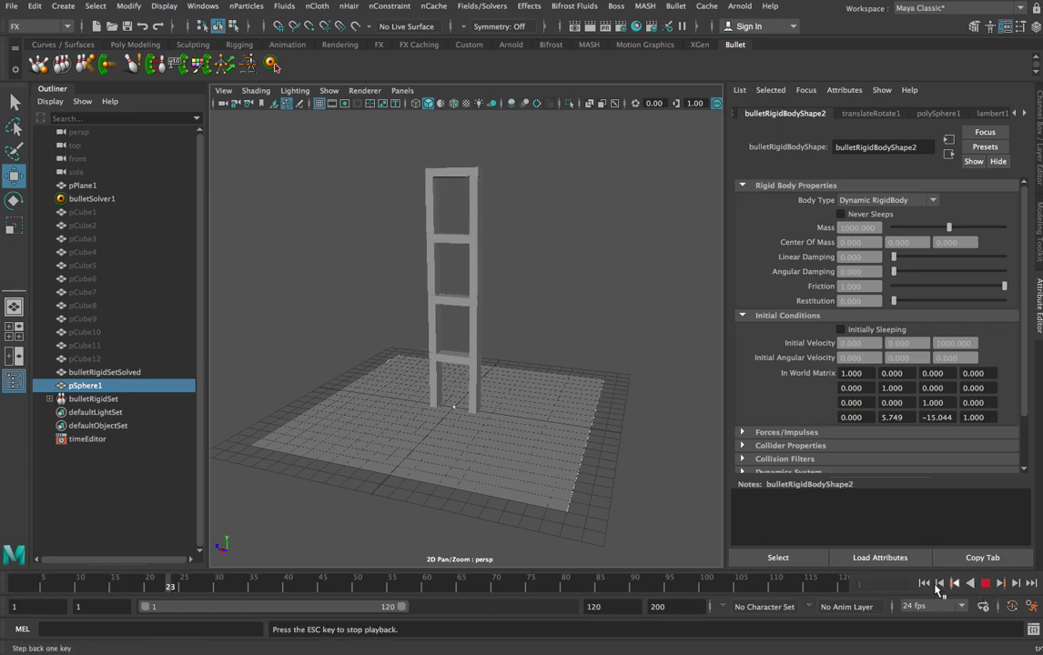
left_click(986, 584)
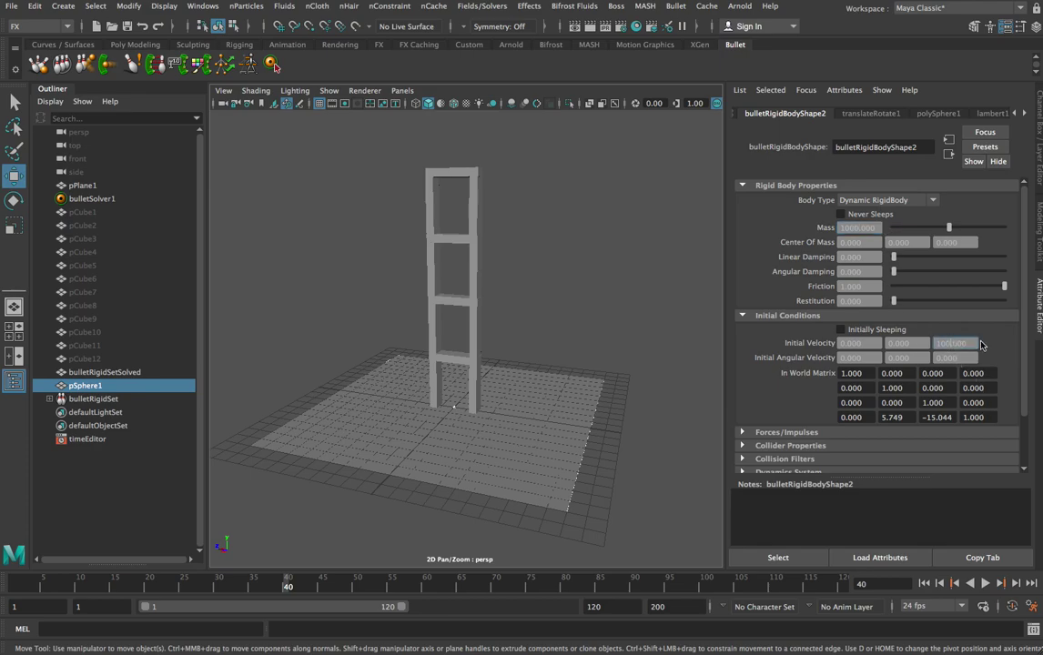
- Set the sphere's Z Initial Velocity to 100, play the collision from the first frame, and stop the playback
key("Tab")
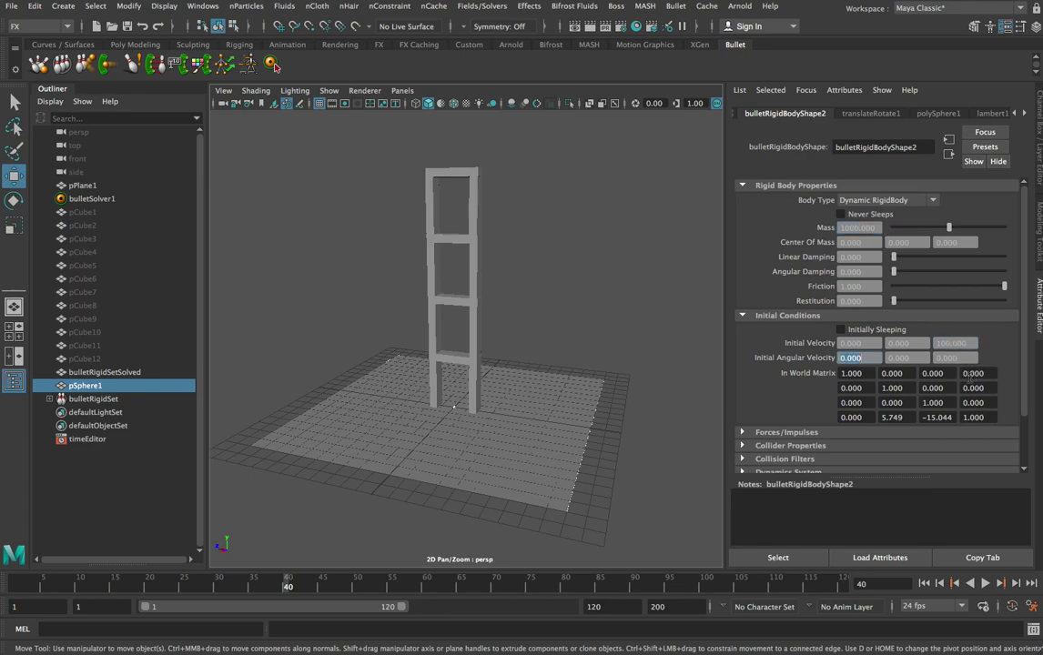
left_click(986, 587)
left_click(925, 584)
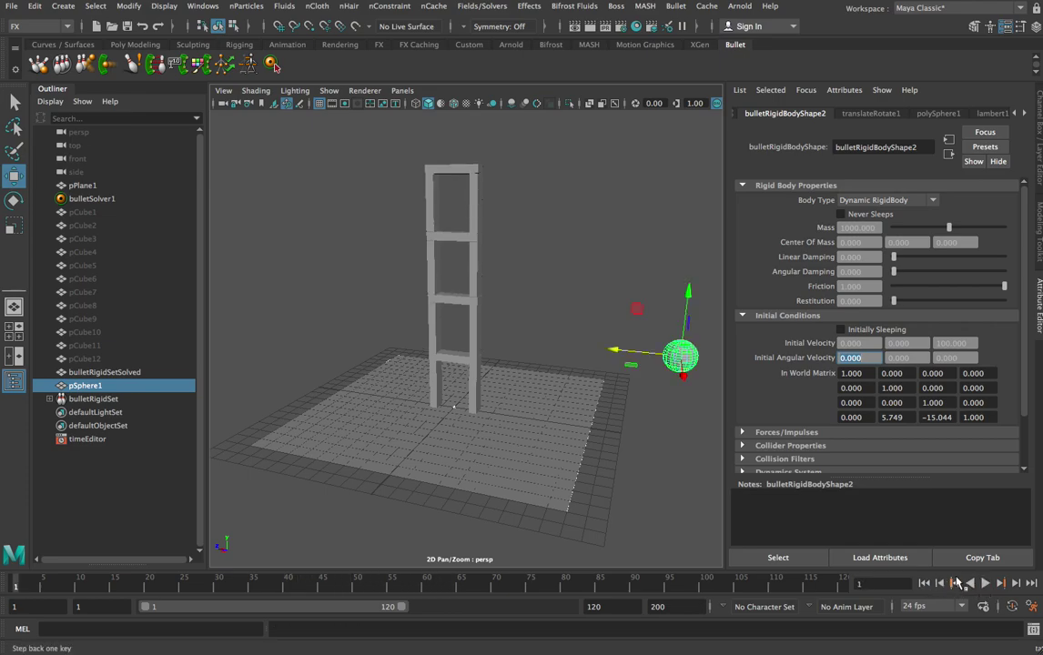
left_click(986, 584)
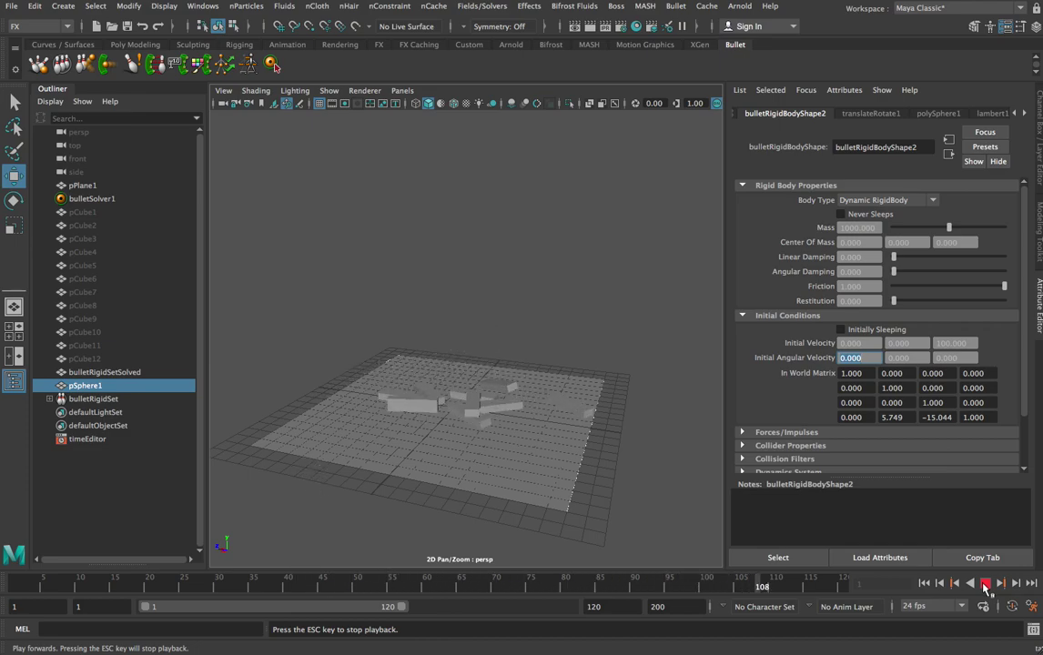
left_click(986, 585)
left_click(985, 584)
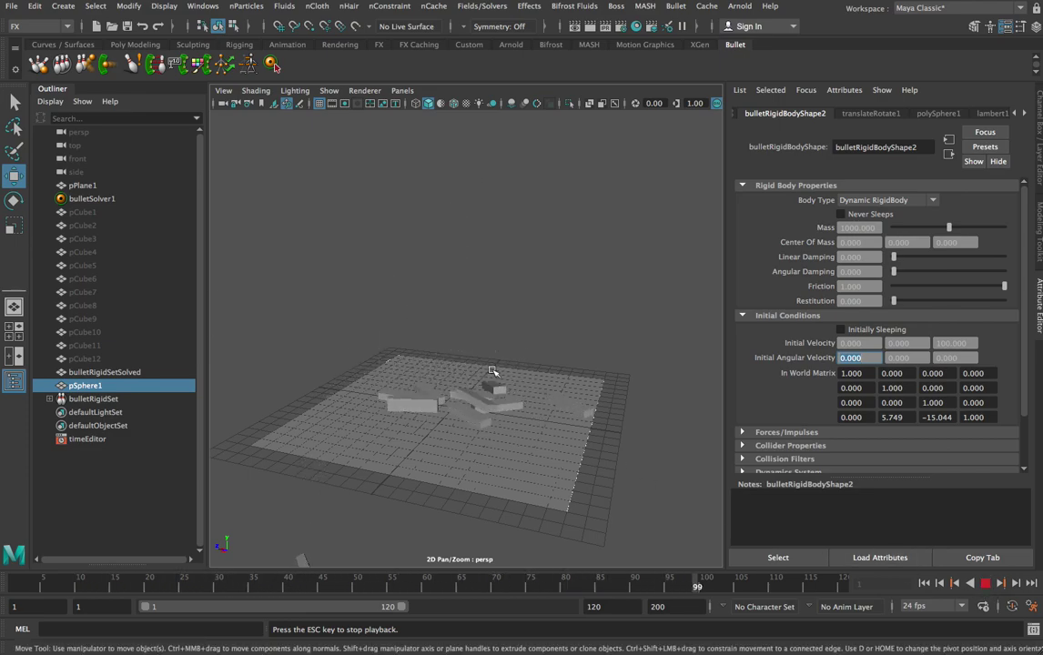
left_click(985, 585)
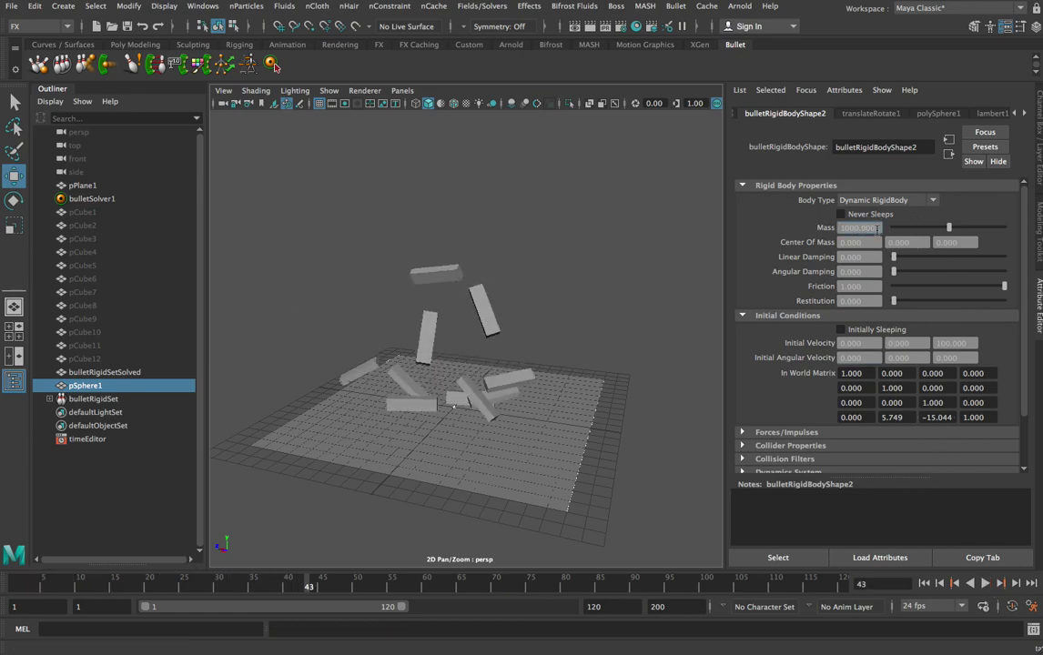
- Set the sphere's Mass to 5, play the collision twice, and return to frame 1
left_click_drag(860, 228, 817, 229)
type("1")
left_click(925, 583)
left_click(986, 584)
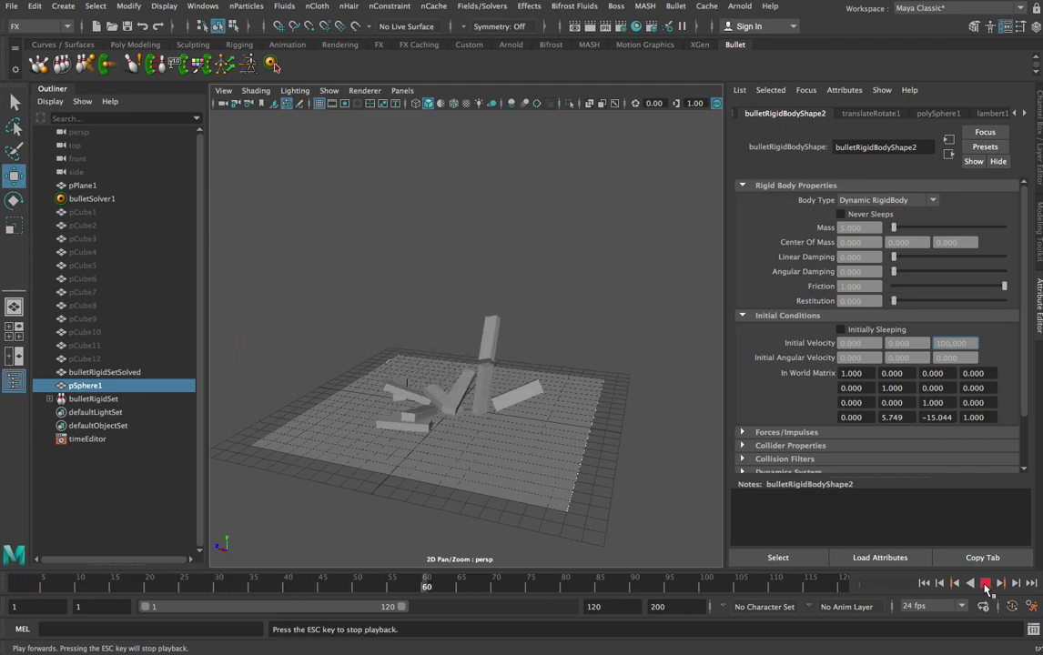
left_click(984, 585)
left_click(925, 583)
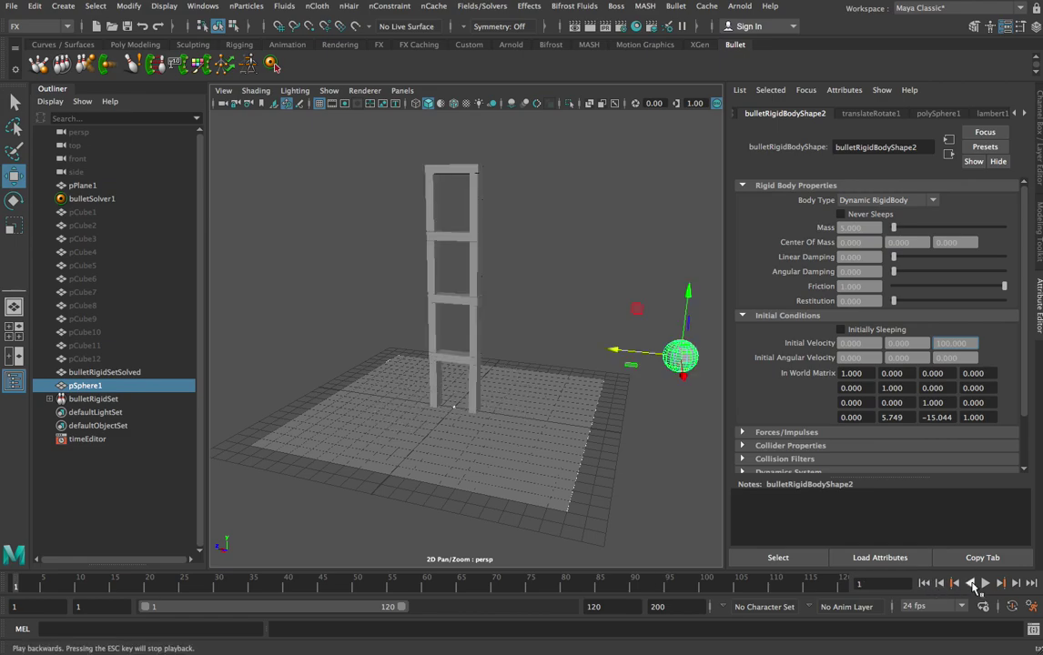
left_click(986, 584)
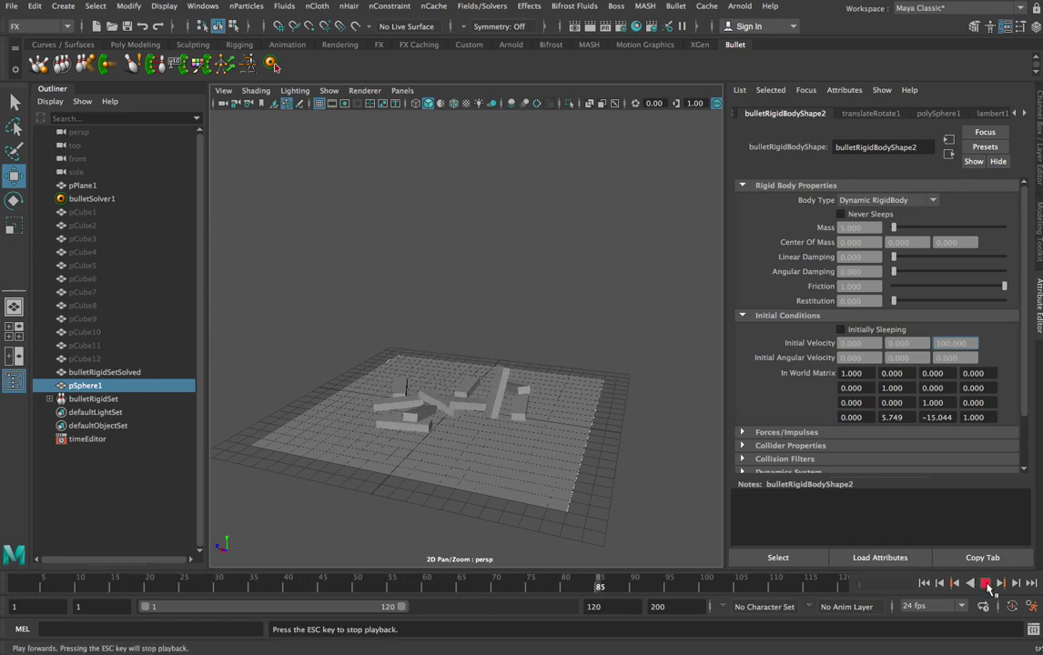
left_click(986, 585)
left_click(925, 583)
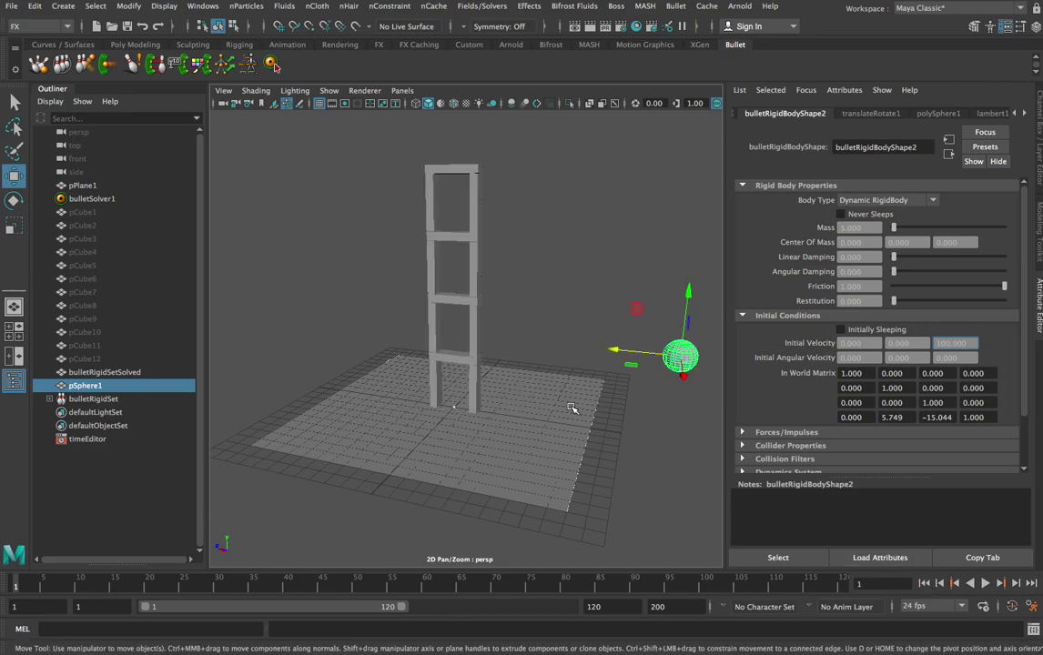
left_click_drag(551, 405, 605, 381, "alt")
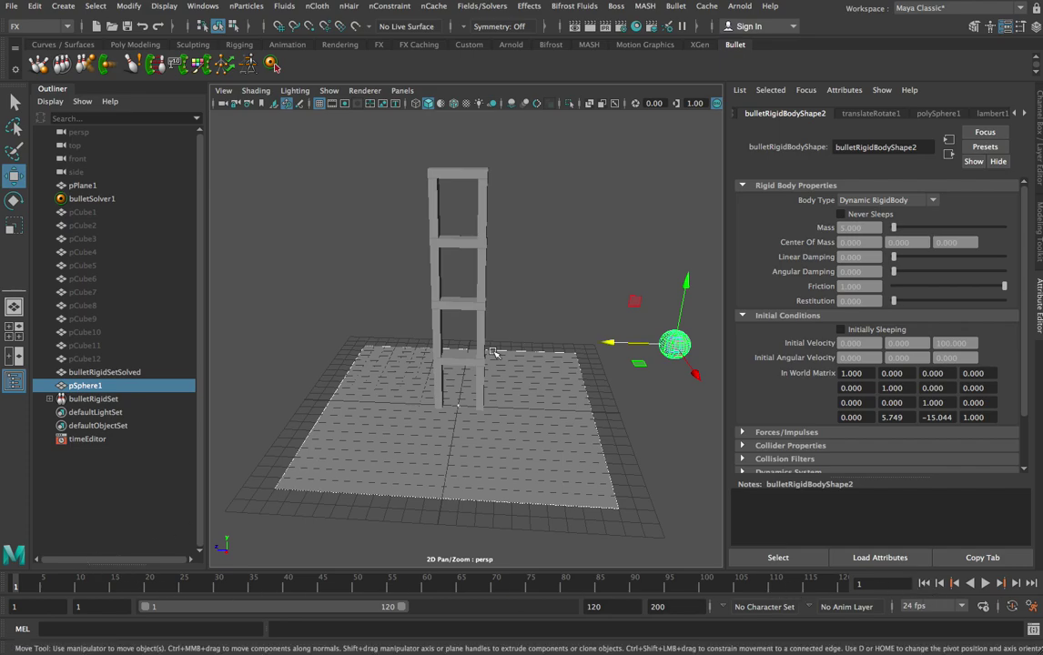
mouse_move(18, 582)
left_mouse_down()
mouse_move(450, 597)
mouse_move(126, 590)
mouse_move(446, 587)
mouse_move(244, 586)
mouse_move(129, 555)
mouse_move(466, 588)
mouse_move(196, 571)
mouse_move(9, 582)
left_mouse_up()
key("alt+v")
left_click_drag(344, 606, 15, 592)
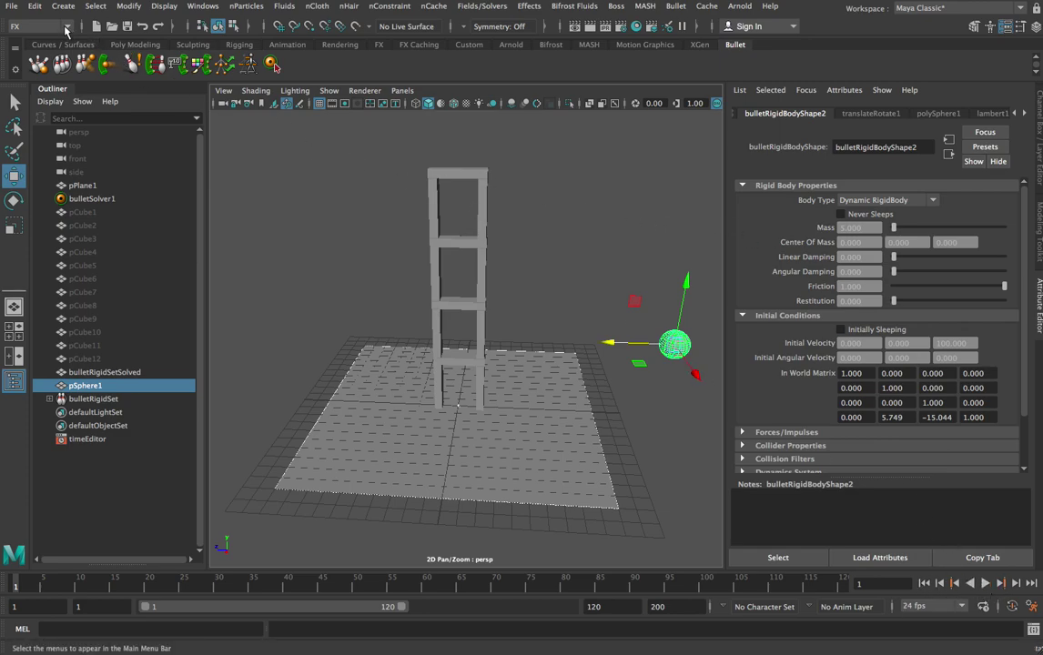
- Switch the workspace to Animation
left_click(918, 9)
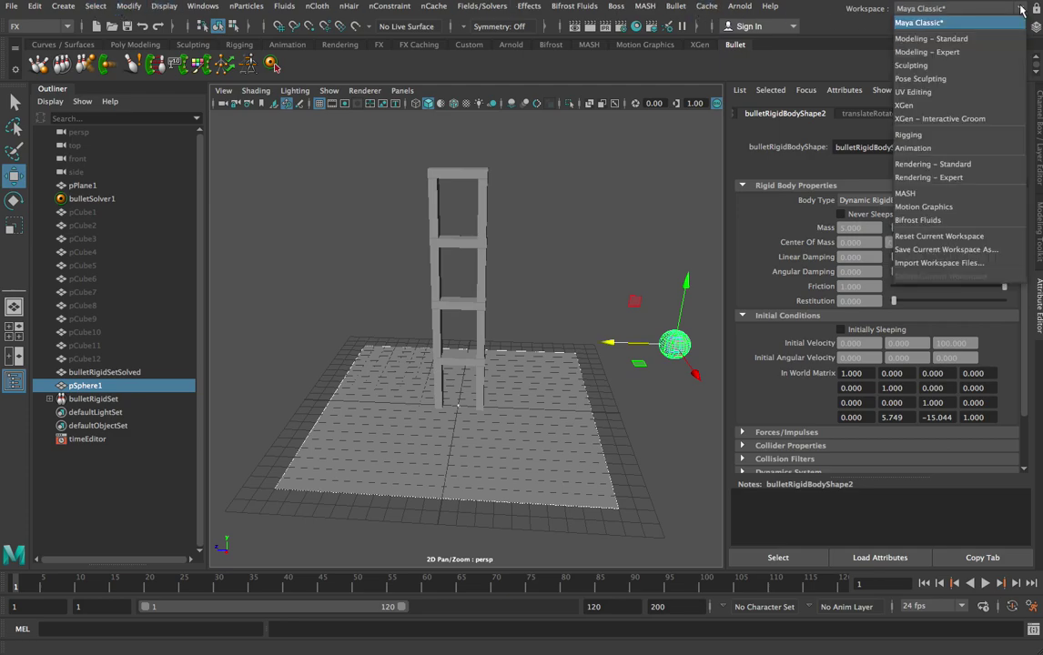
left_click(977, 148)
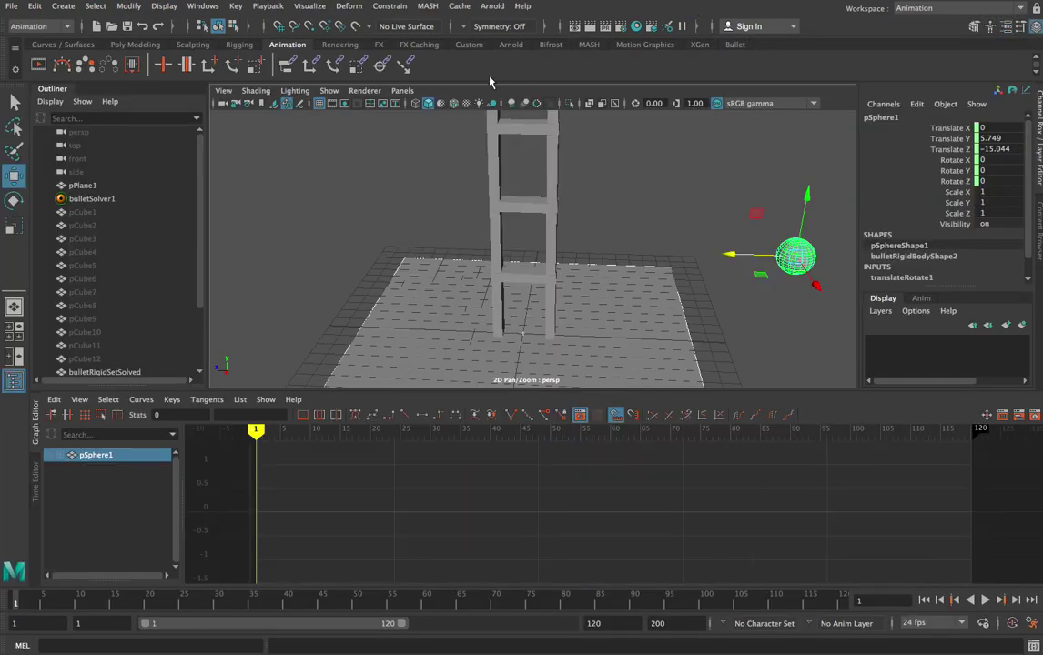
scroll(502, 243, "down", 4)
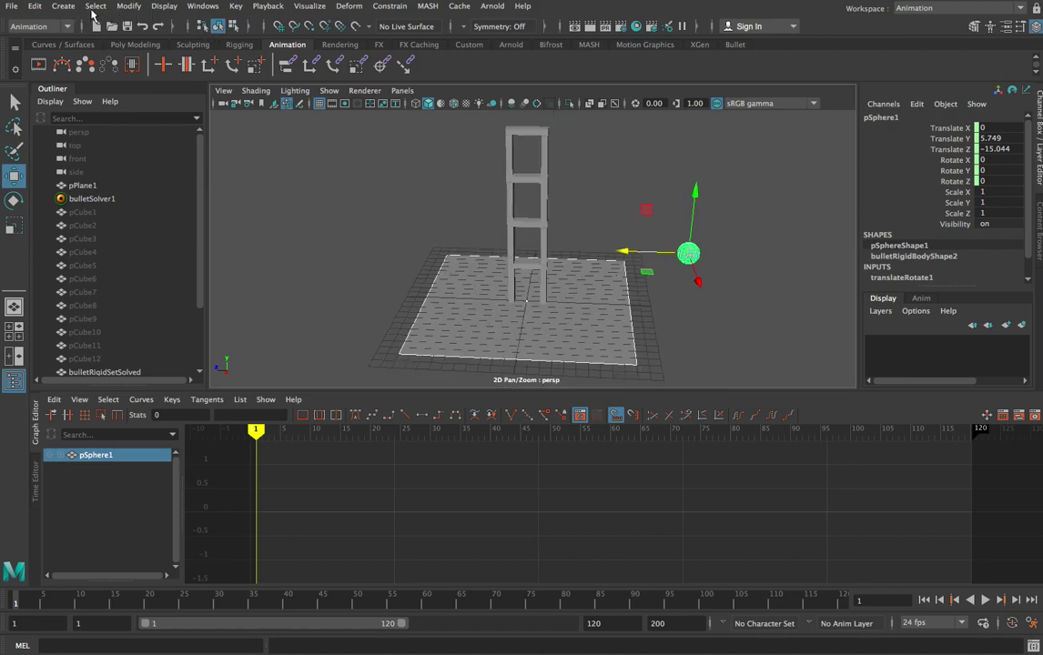
- Bake the sphere's simulation on all keyable channels over the Time Slider range, keeping Sample by at 1 and Bake To at BaseAnimation
left_click(237, 7)
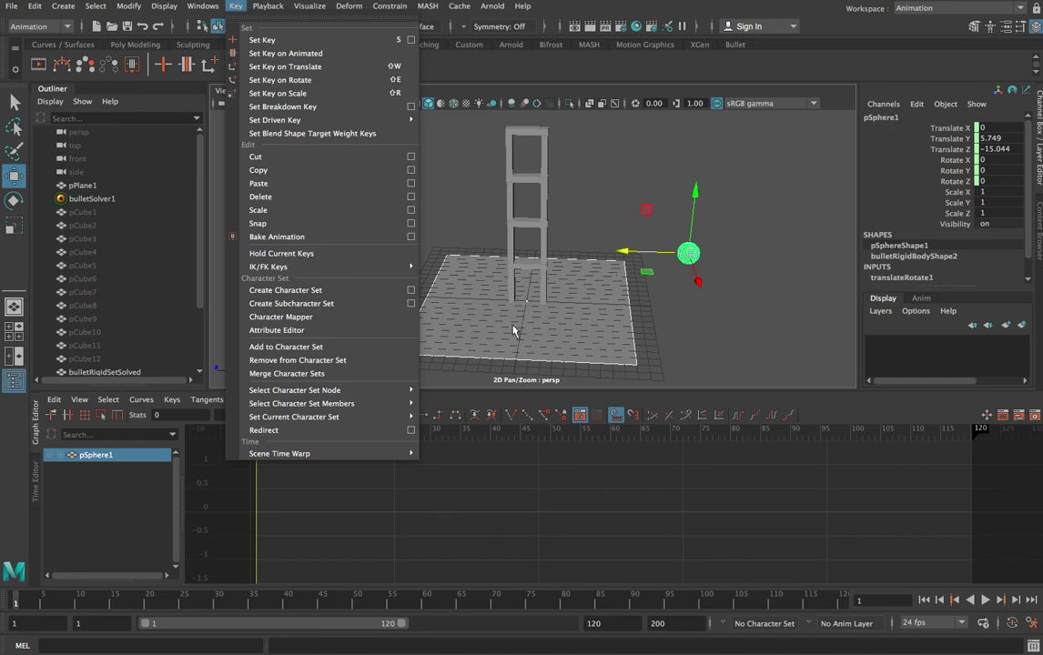
mouse_move(360, 267)
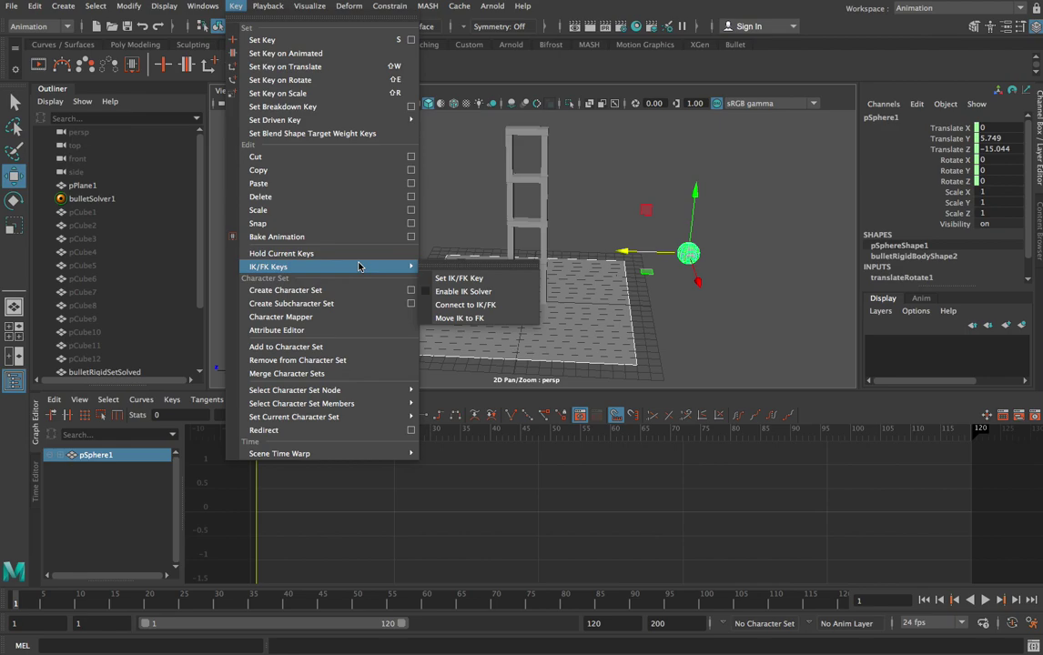
left_click(411, 238)
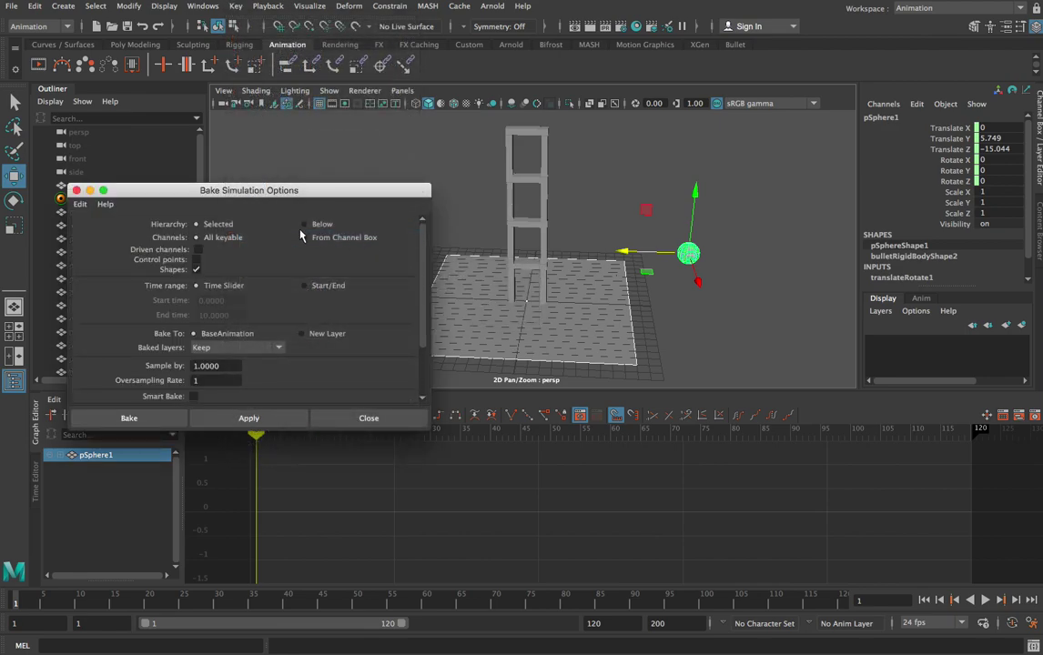
left_click_drag(243, 193, 242, 167)
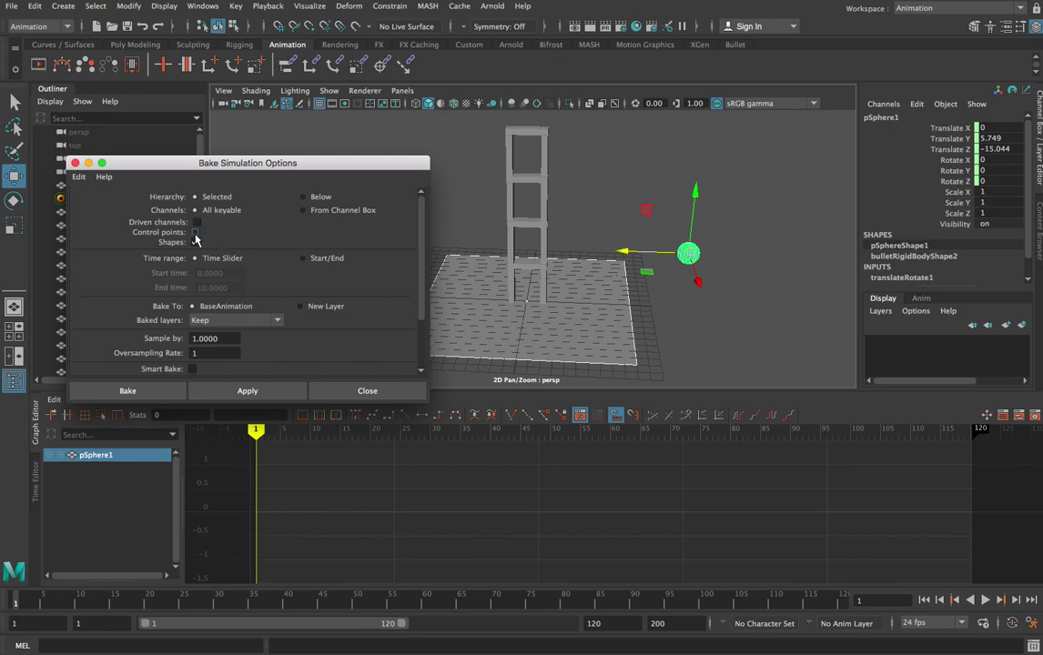
left_click_drag(380, 397, 373, 490)
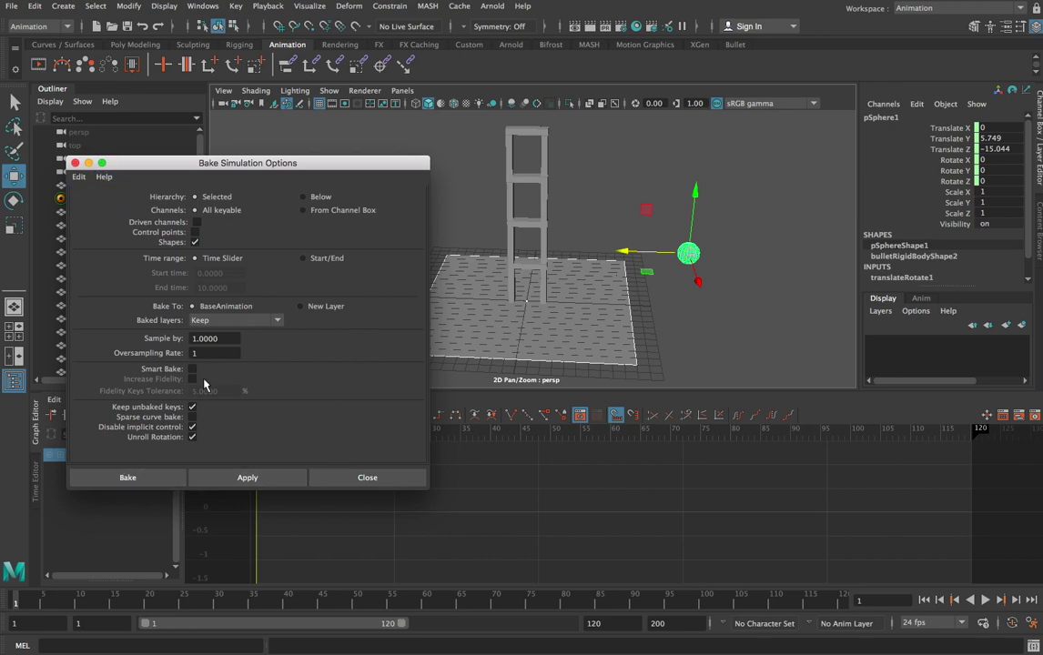
left_click(145, 479)
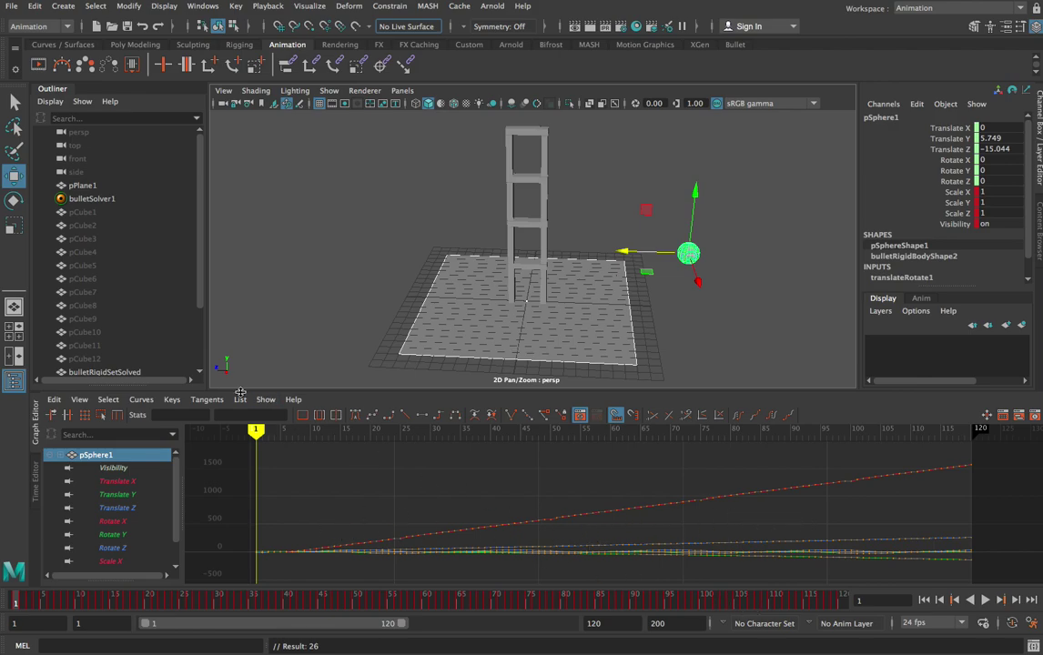
- Preview the baked sphere animation, return to frame 1, and bring up the Bullet tools
key("alt+v")
mouse_move(292, 432)
left_mouse_down()
mouse_move(263, 432)
mouse_move(531, 434)
mouse_move(255, 432)
left_mouse_up()
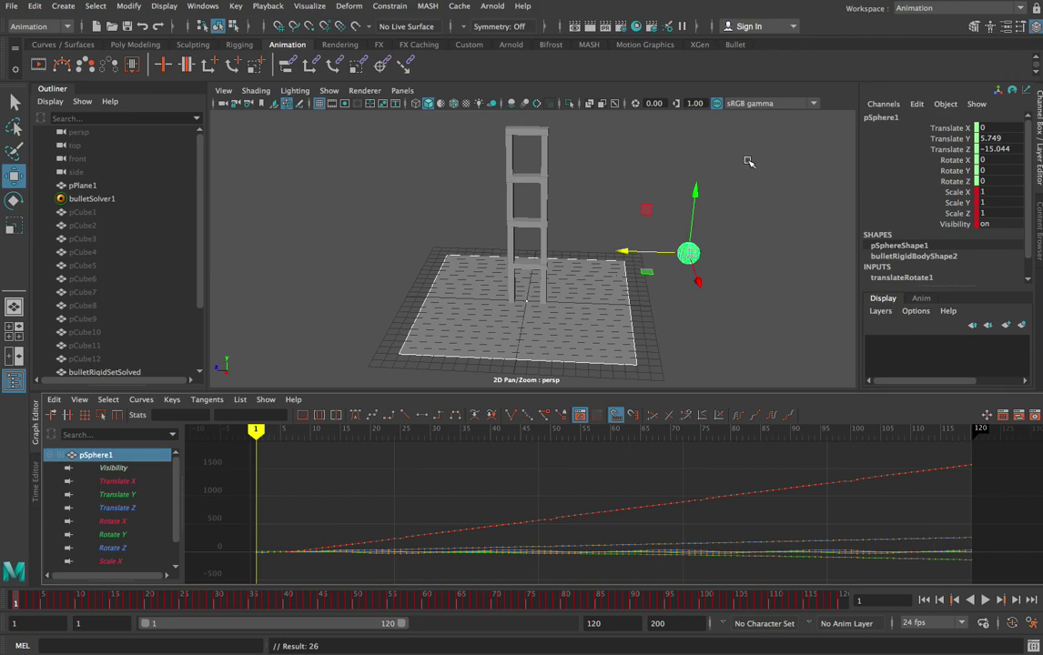
left_click(734, 45)
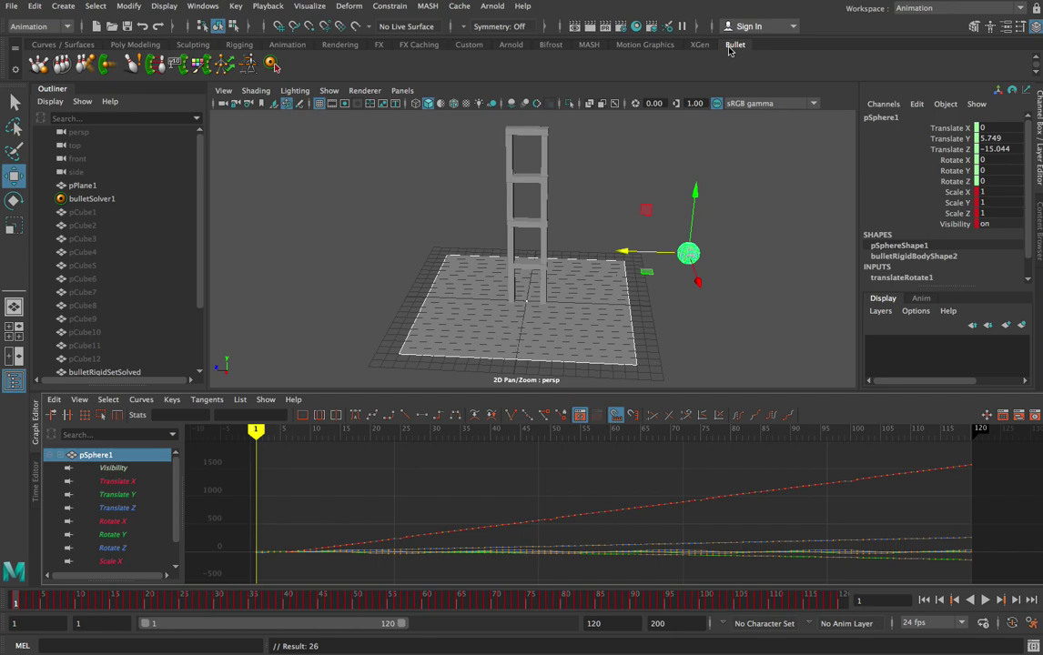